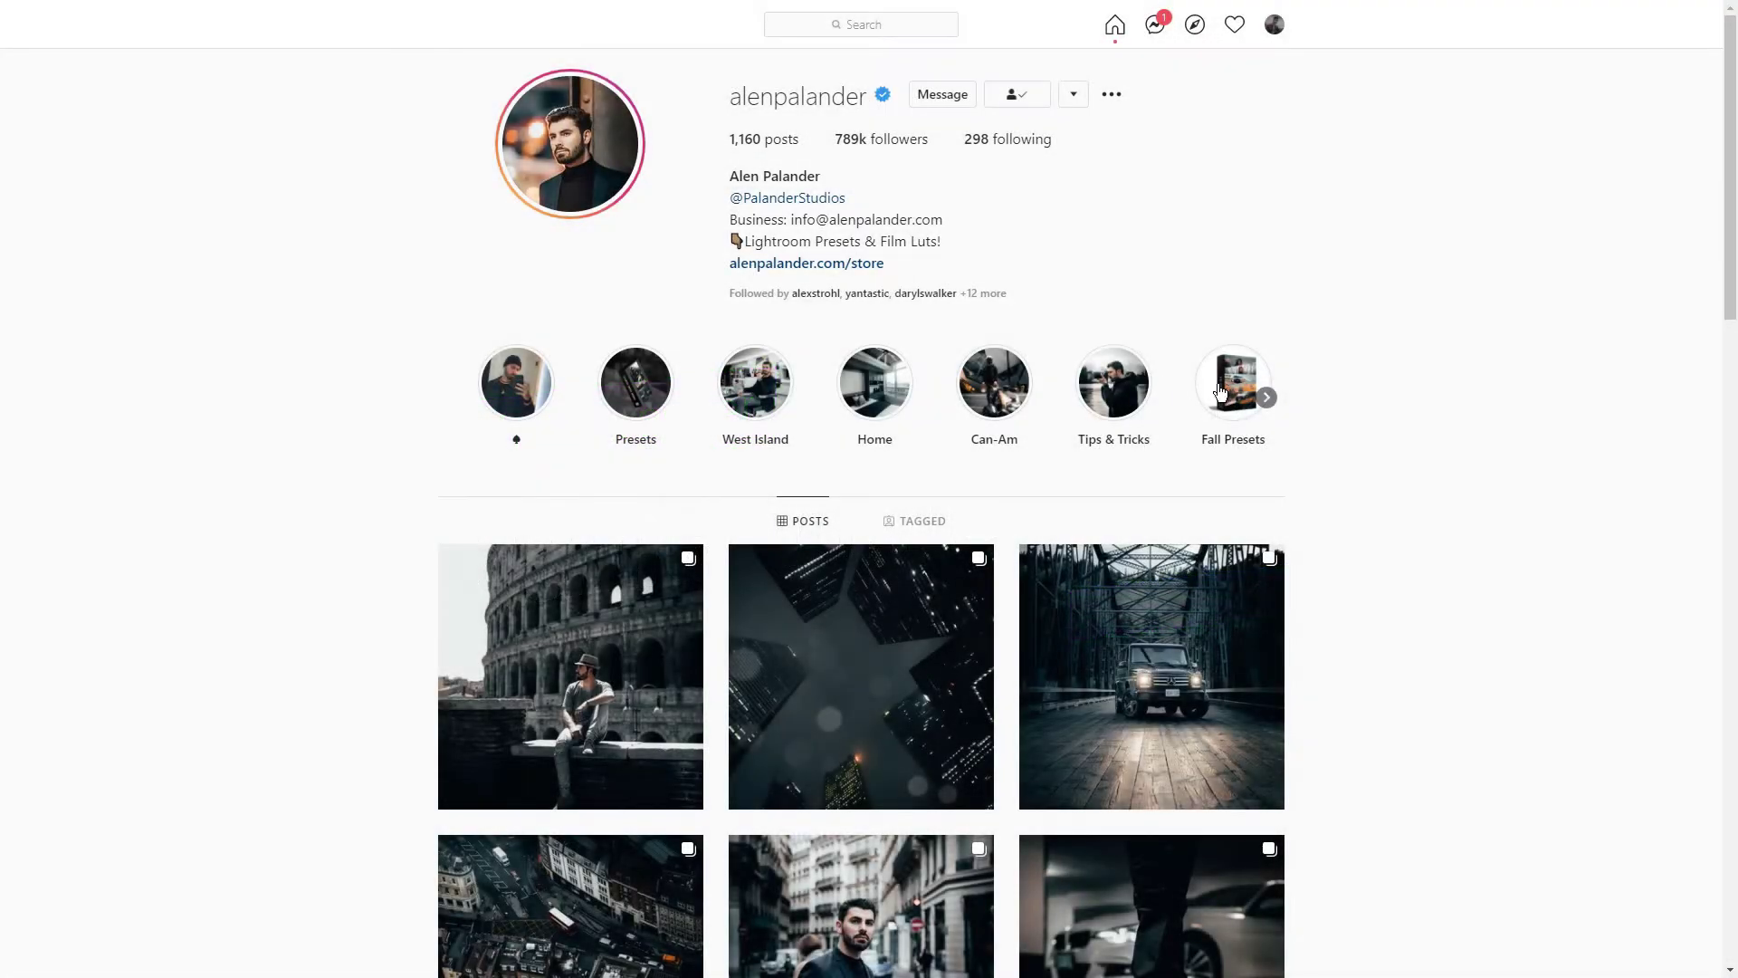
Step: Scroll through the photo grid and preview the New York city street post
scroll(1350, 399, down, 3)
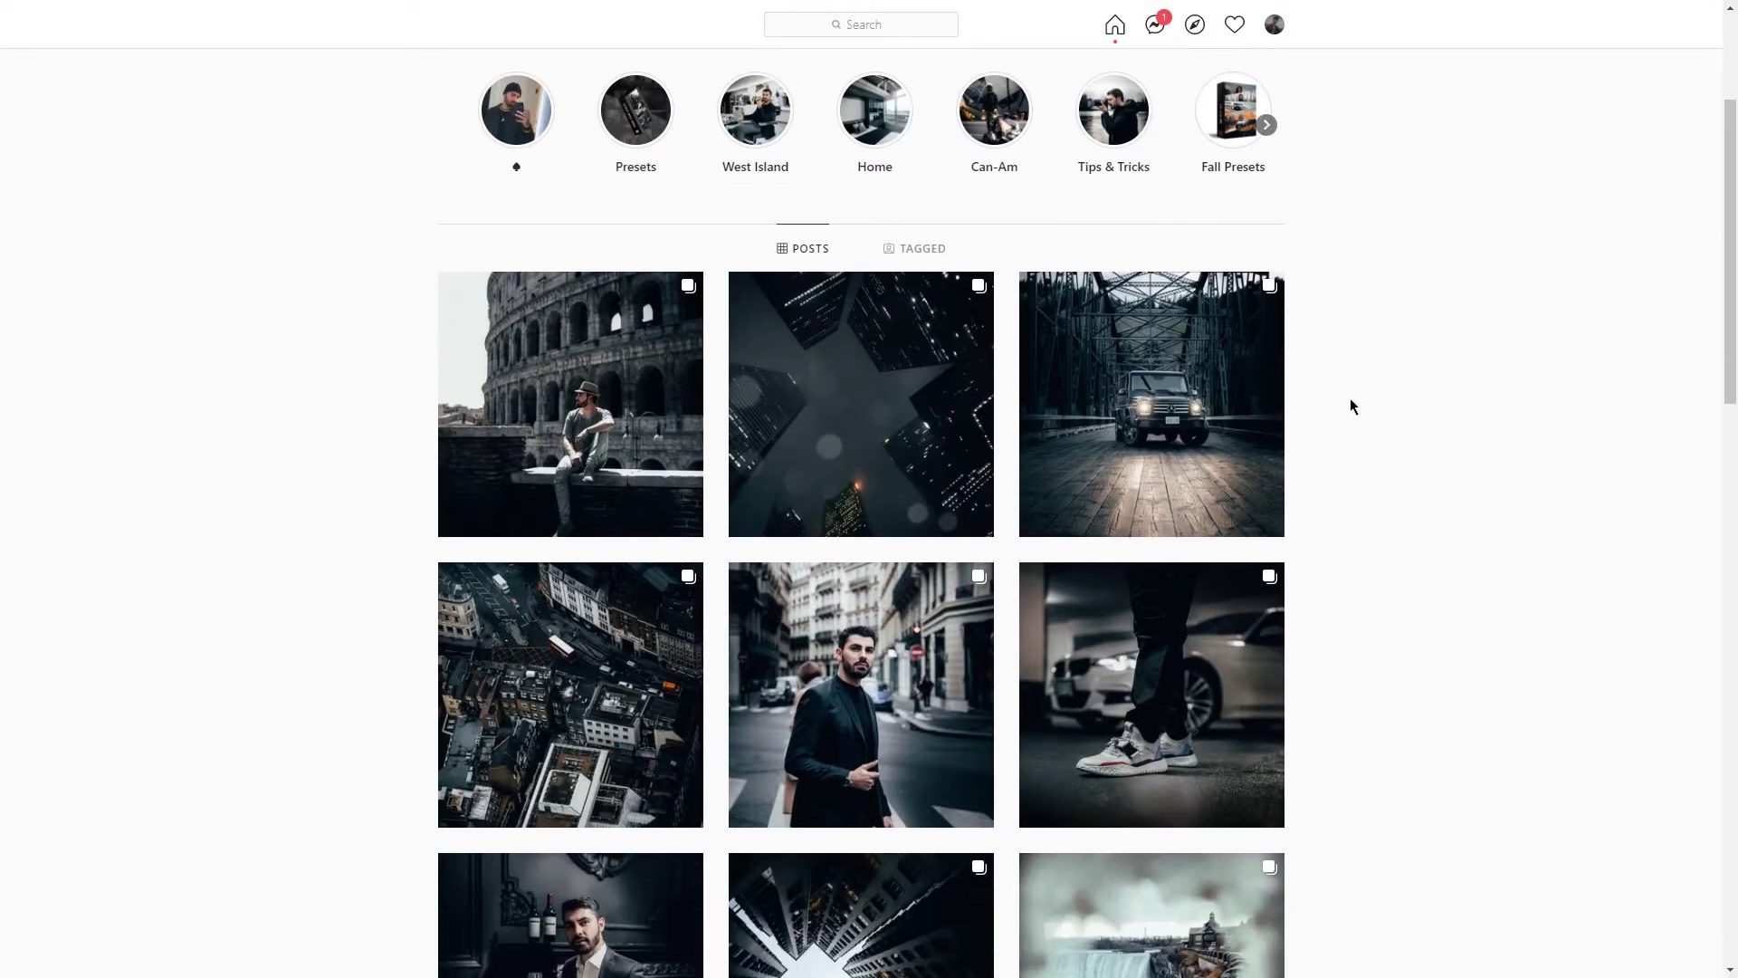
scroll(1350, 399, down, 3)
scroll(1351, 406, down, 3)
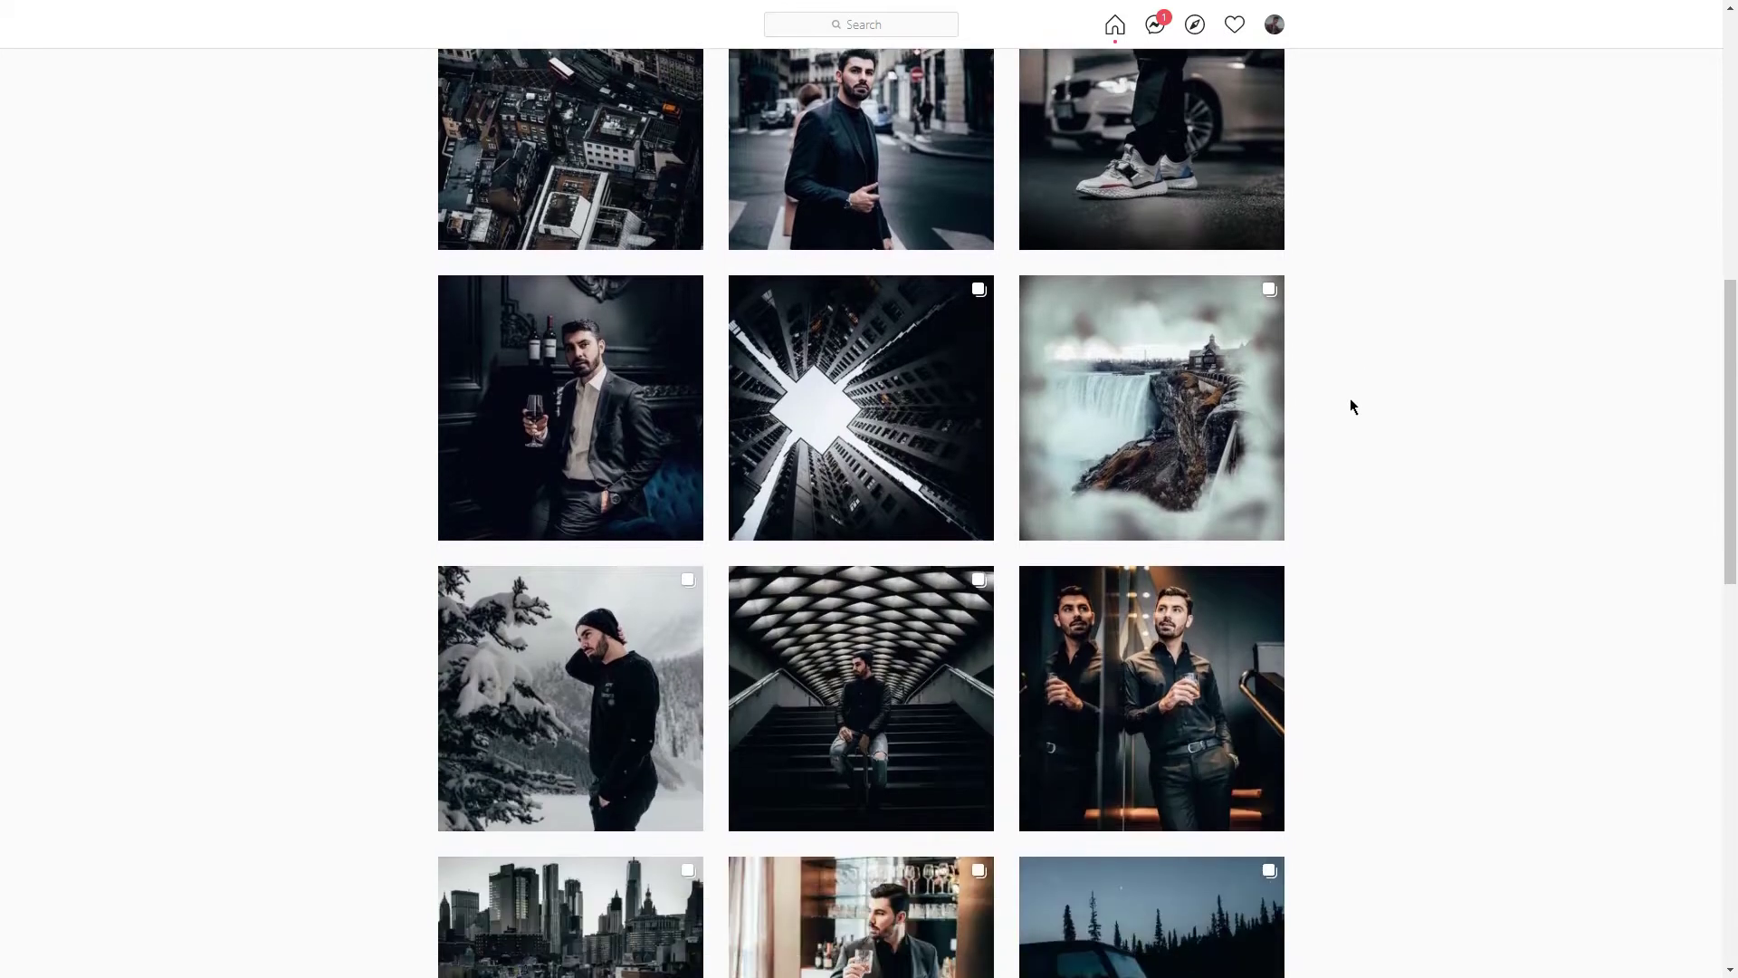
scroll(1350, 405, down, 2)
scroll(1350, 406, down, 4)
scroll(1350, 406, down, 2)
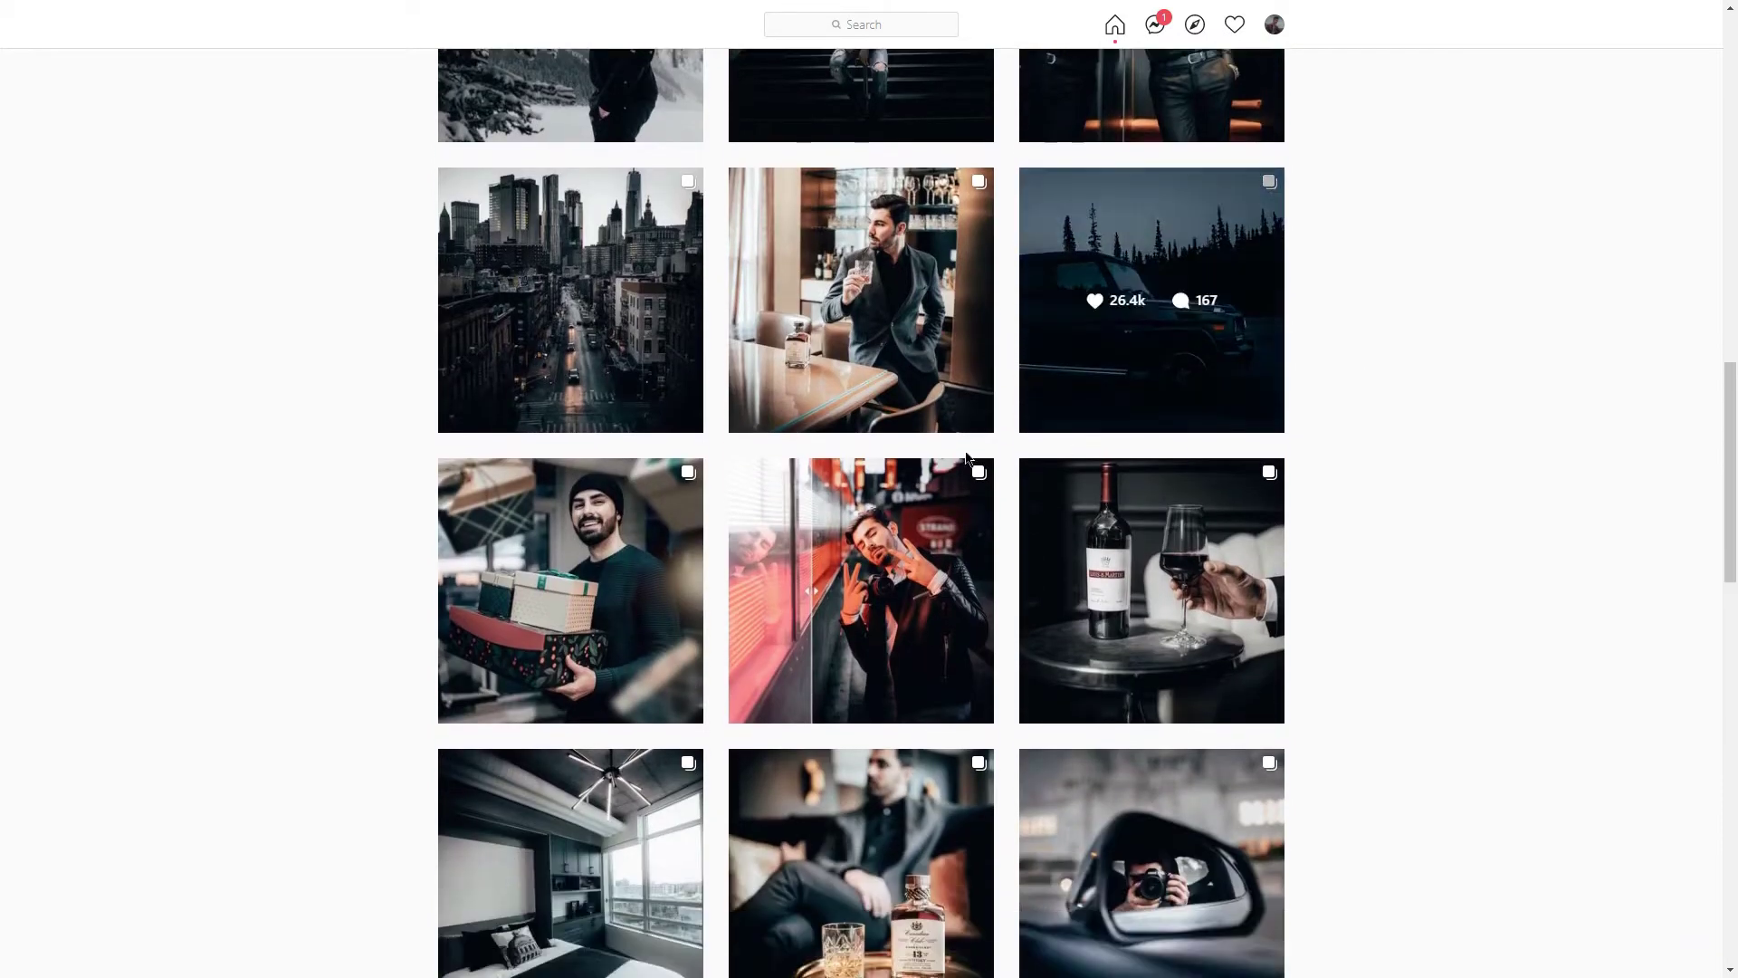
click(1041, 365)
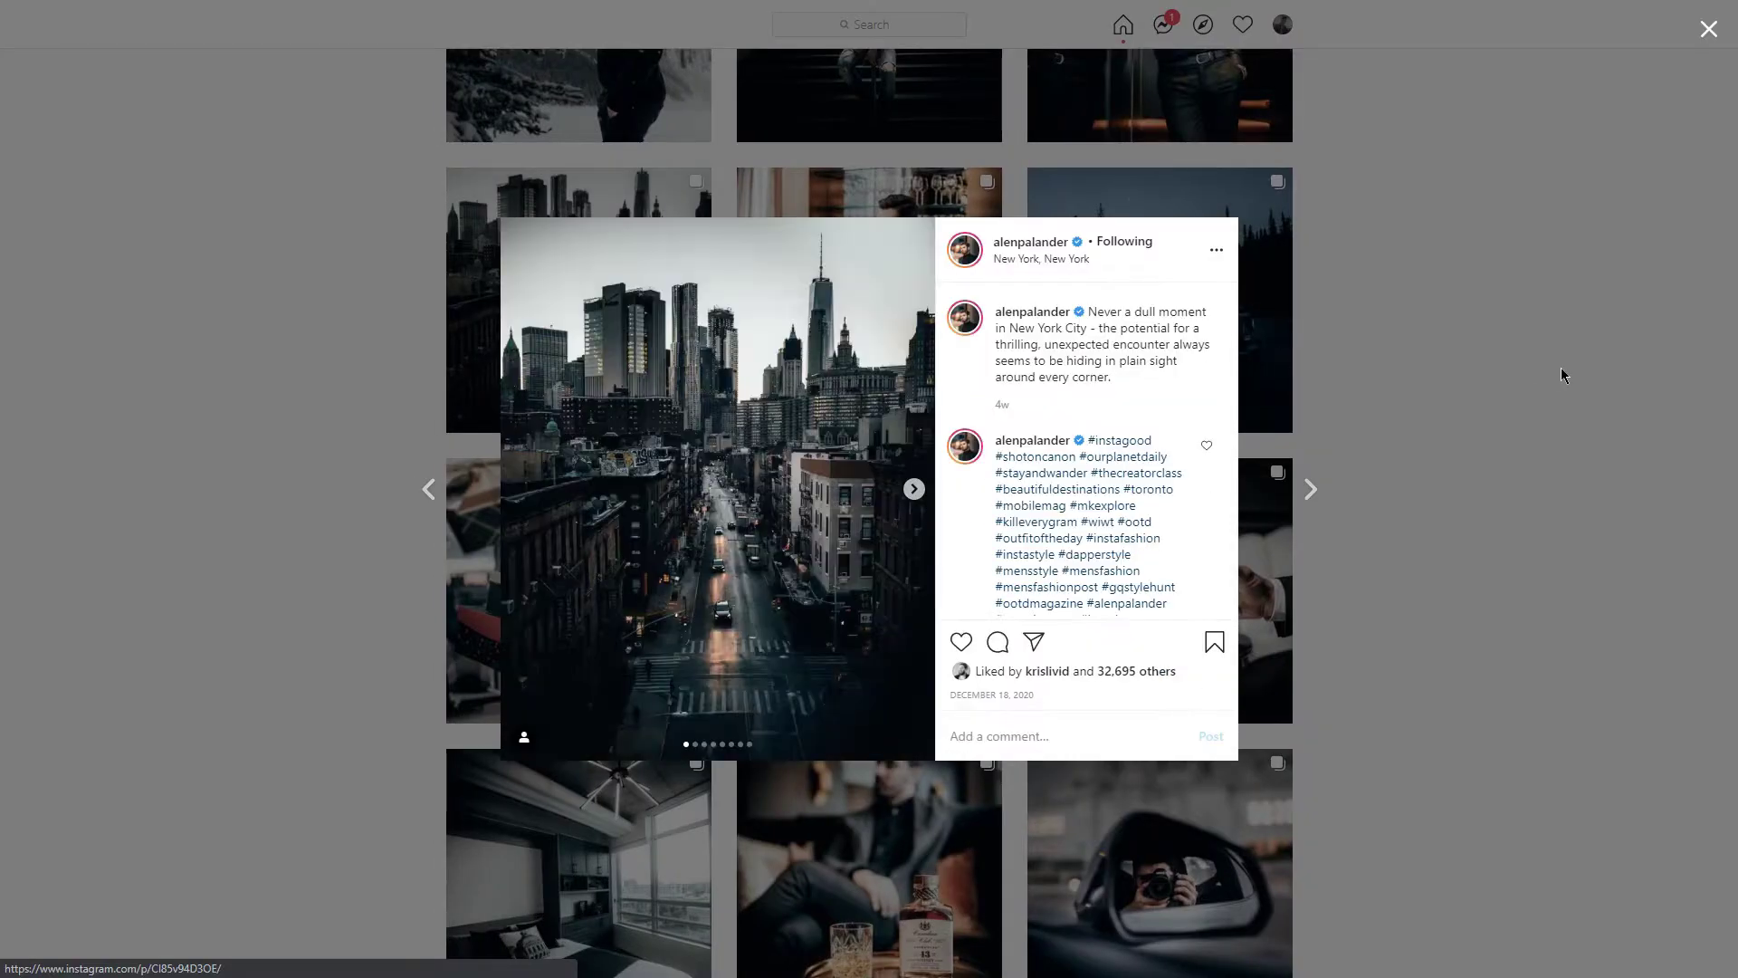
click(1561, 367)
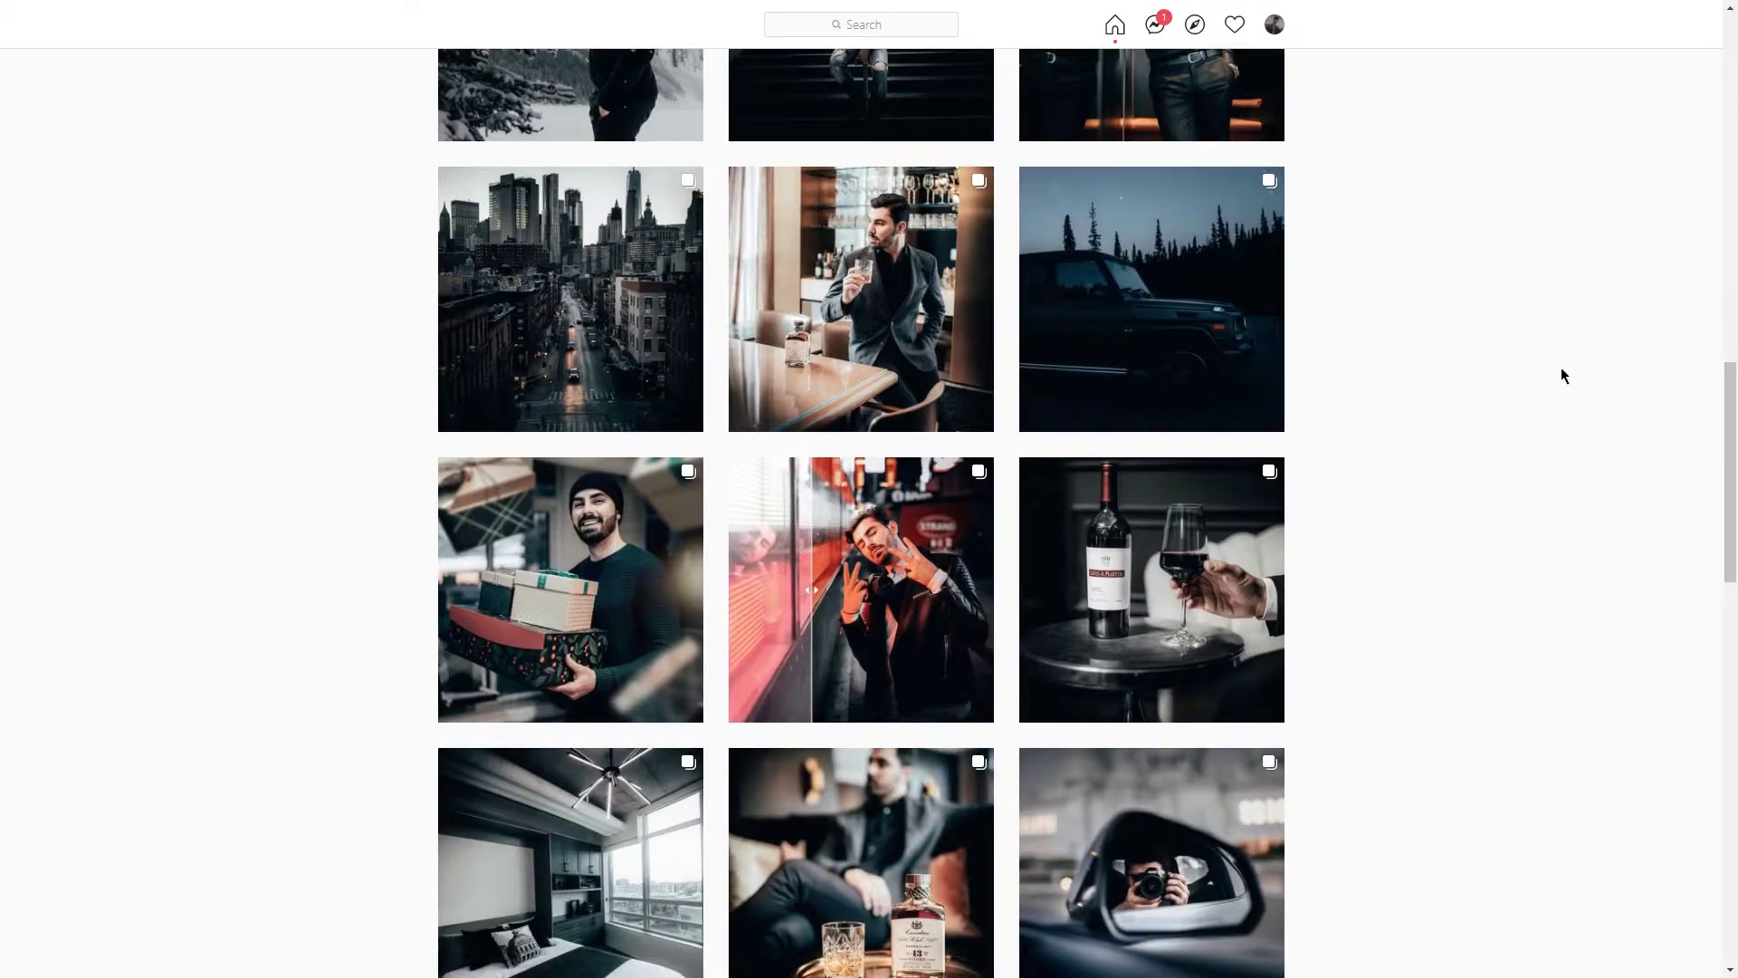
scroll(1561, 366, down, 2)
scroll(1561, 366, down, 5)
scroll(1561, 367, down, 3)
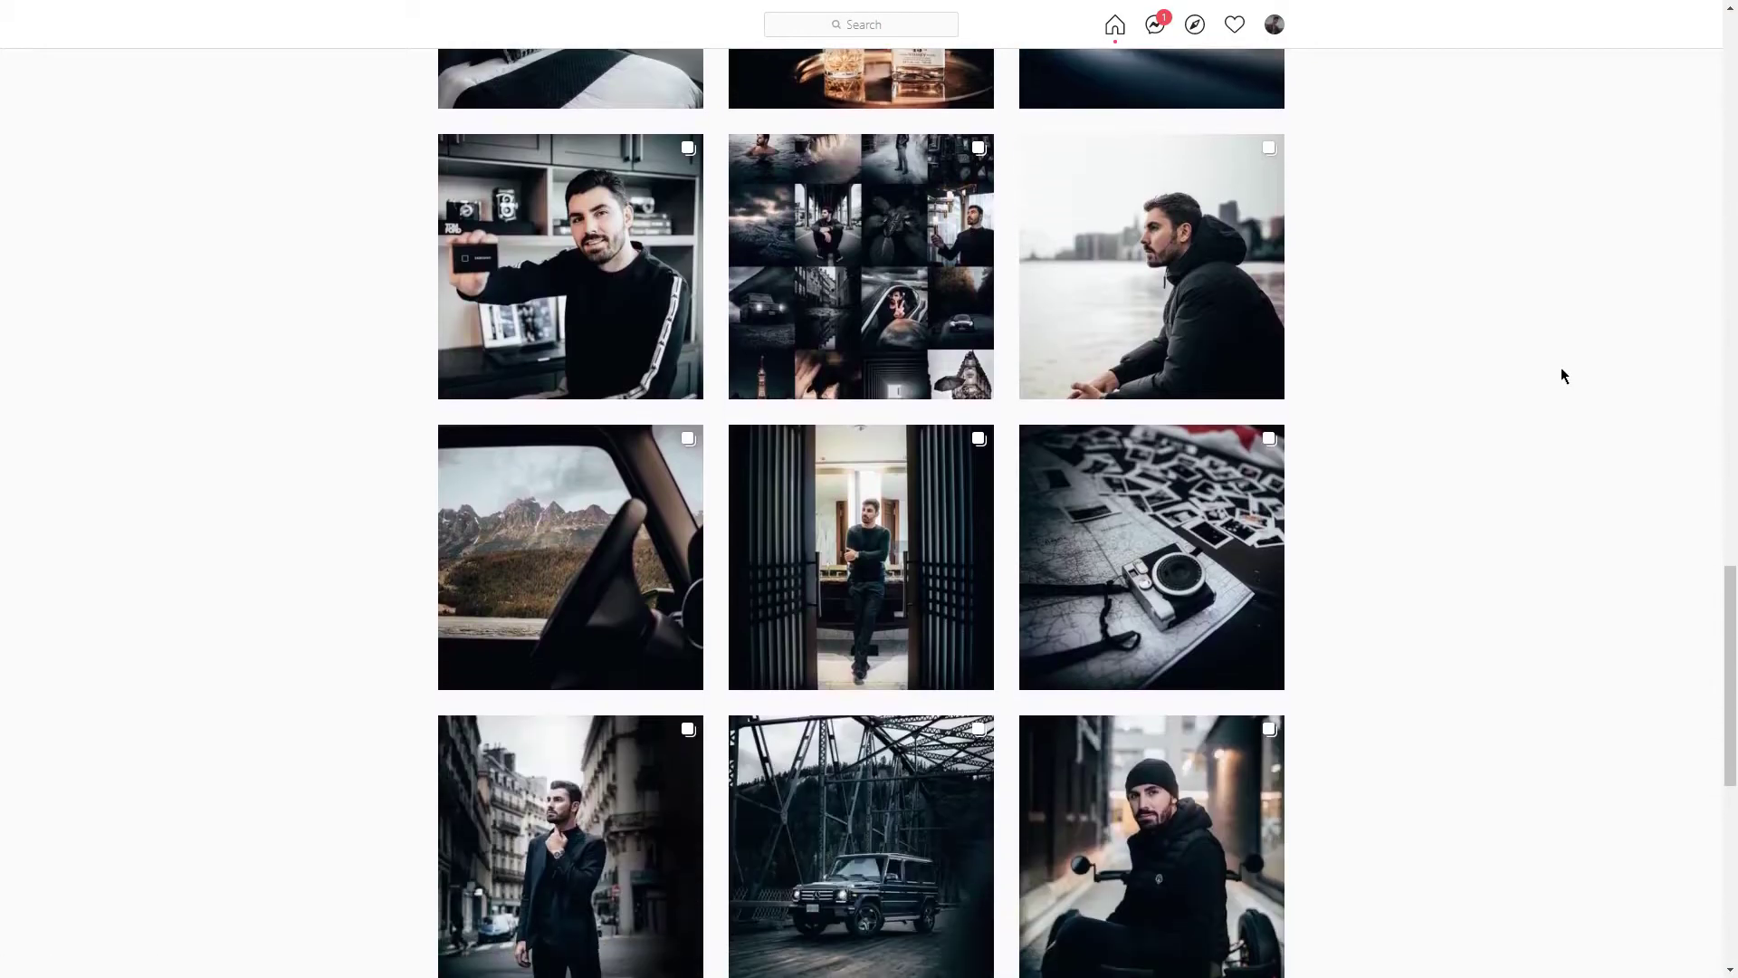
scroll(1561, 367, down, 2)
scroll(1561, 366, down, 3)
scroll(1561, 367, down, 3)
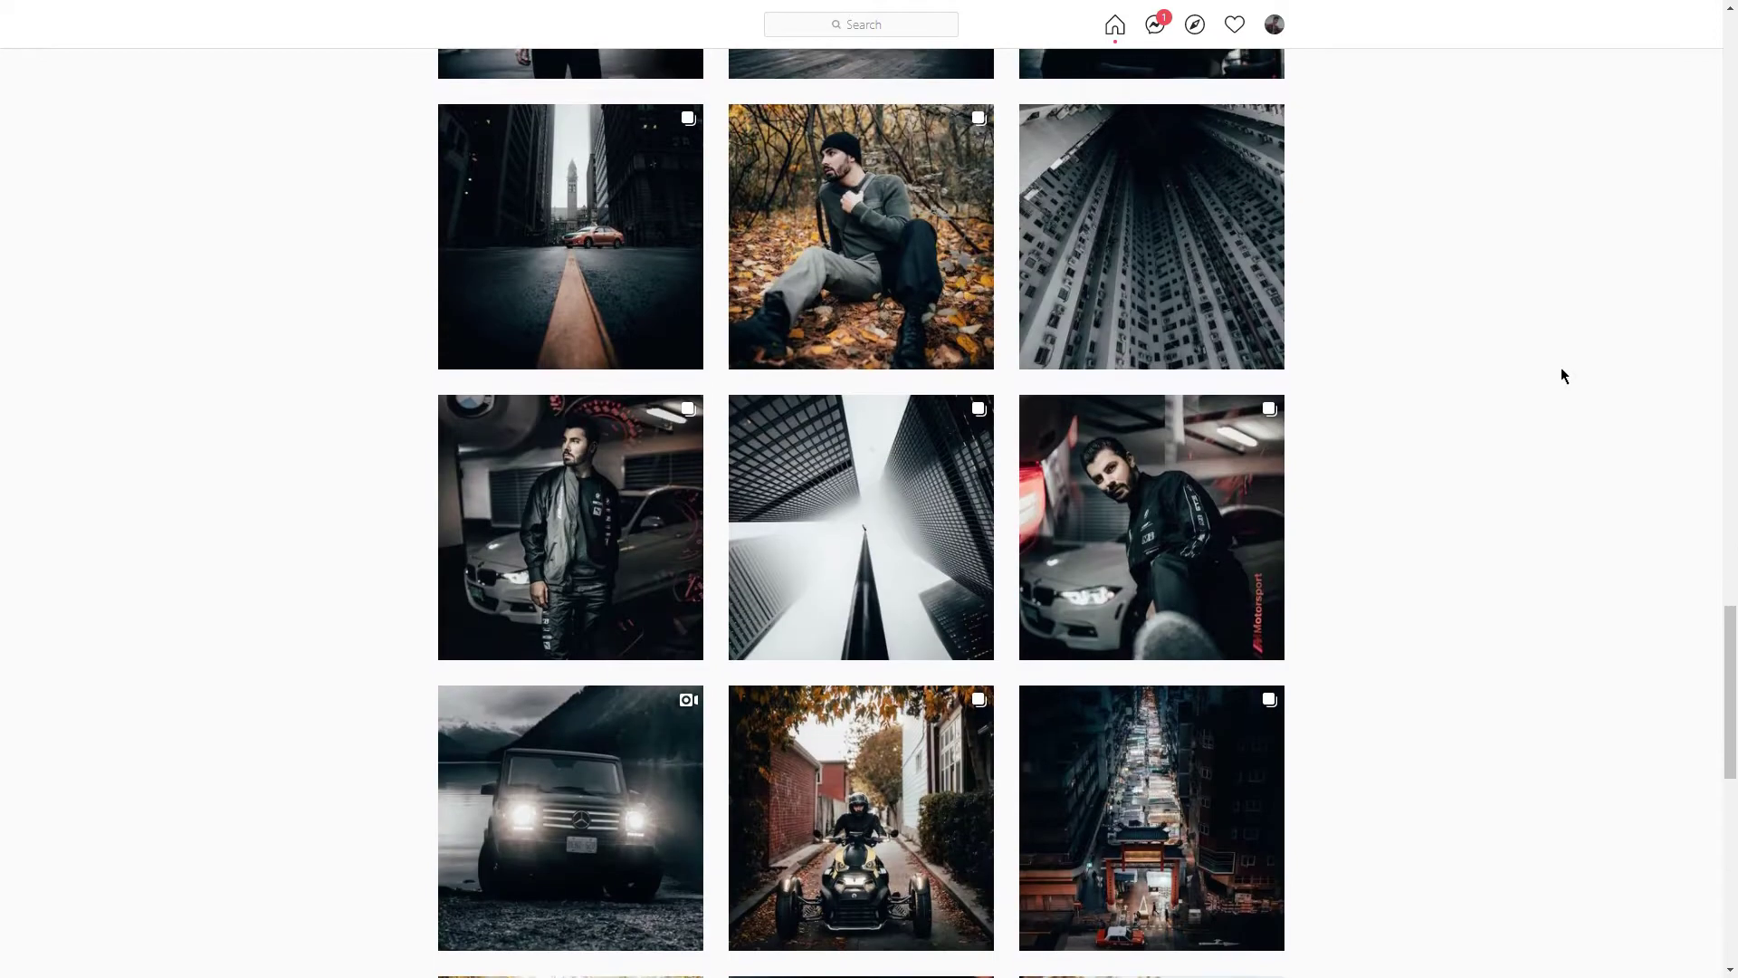
scroll(1561, 367, down, 2)
scroll(1560, 367, down, 1)
scroll(1561, 367, down, 2)
scroll(1561, 367, down, 4)
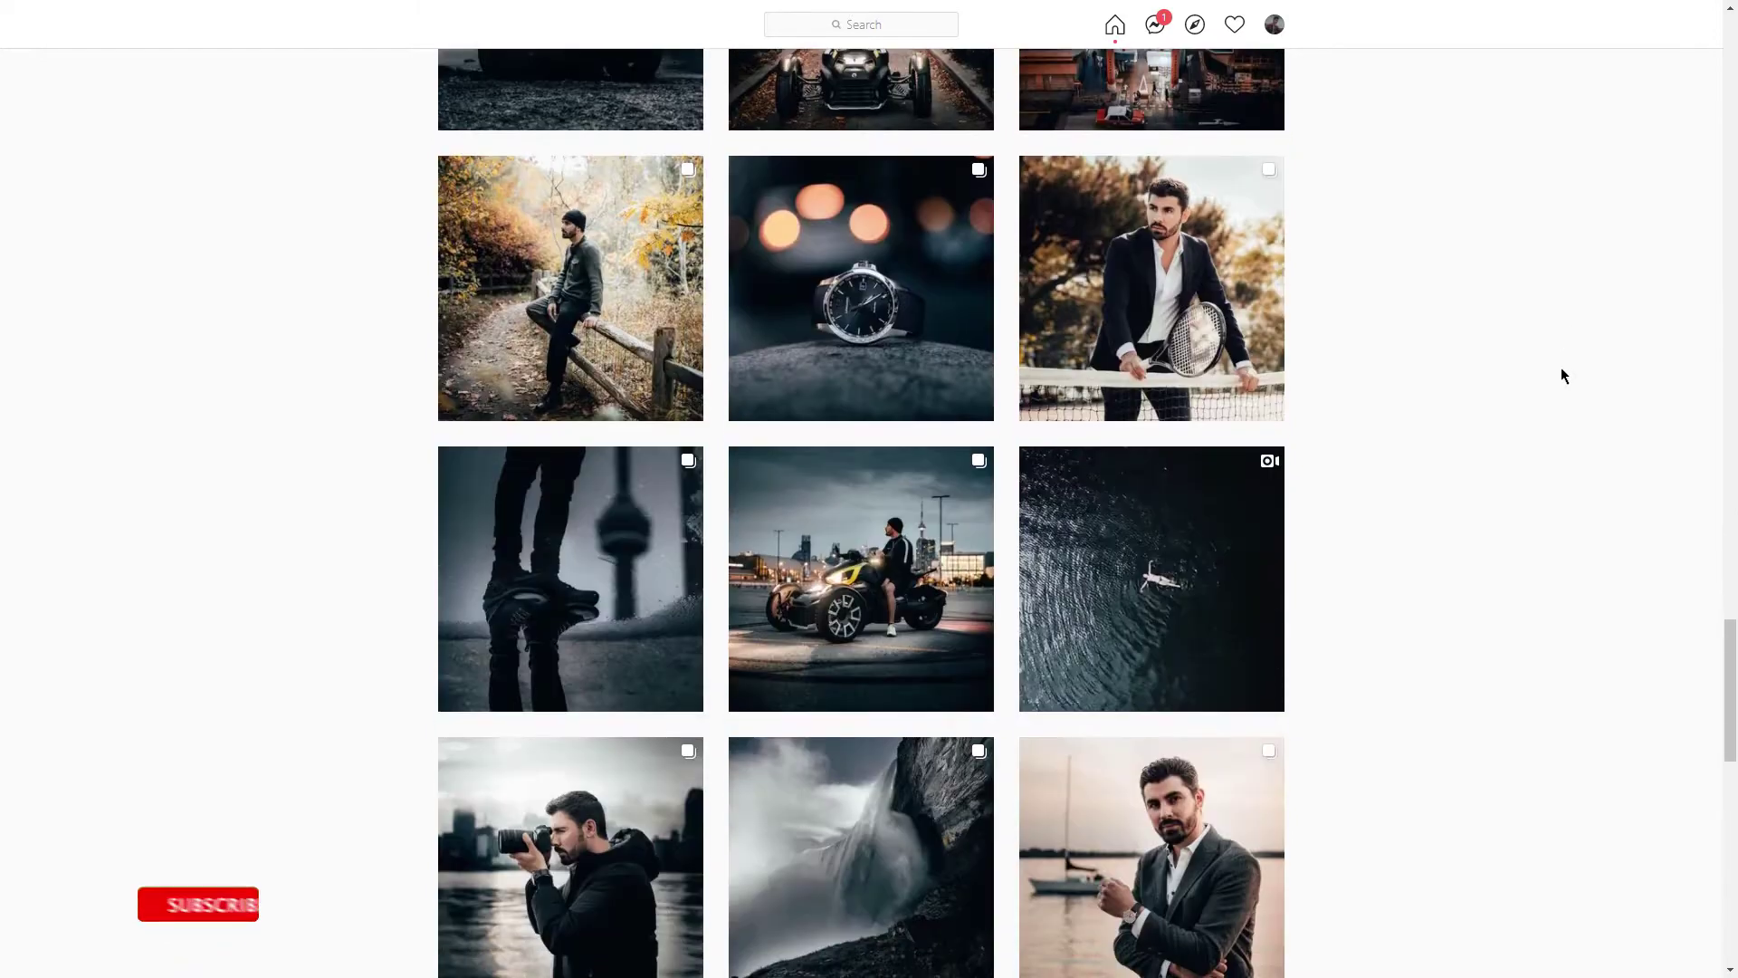
scroll(1561, 366, down, 4)
scroll(1561, 376, down, 2)
scroll(1560, 376, down, 2)
scroll(1561, 376, down, 1)
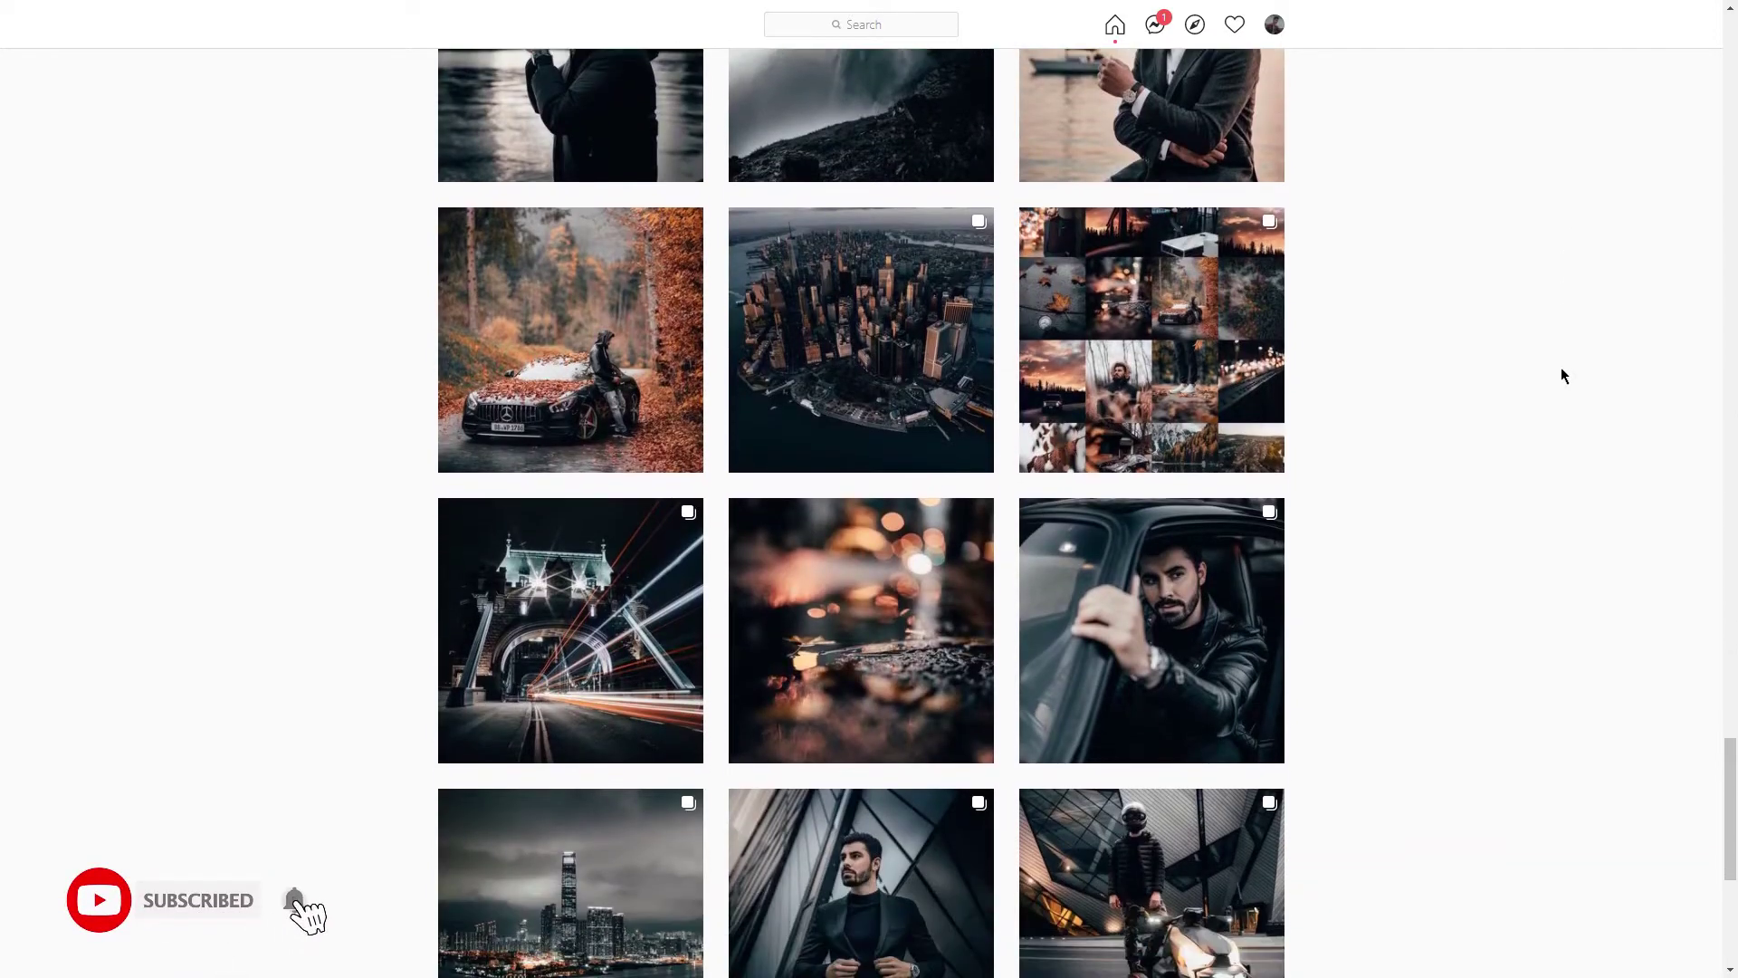
scroll(1560, 375, down, 4)
scroll(1561, 369, down, 1)
scroll(1561, 369, down, 2)
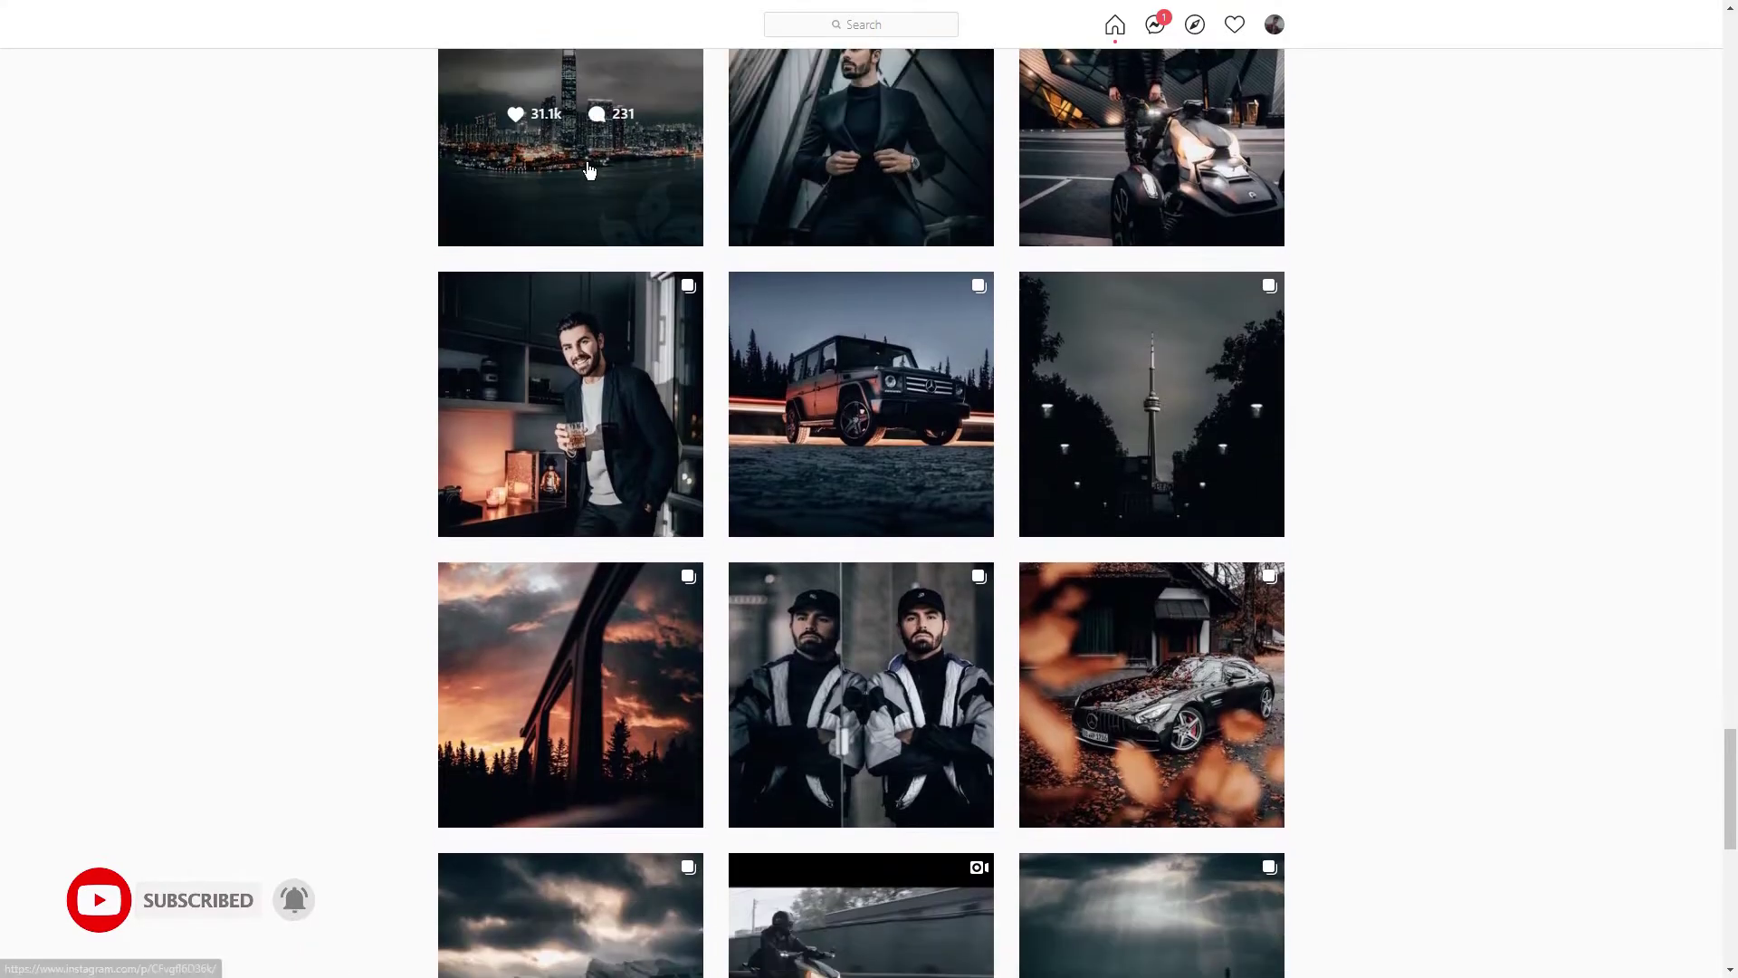
Step: Preview the Hong Kong skyline post, then scroll back up the grid
click(590, 171)
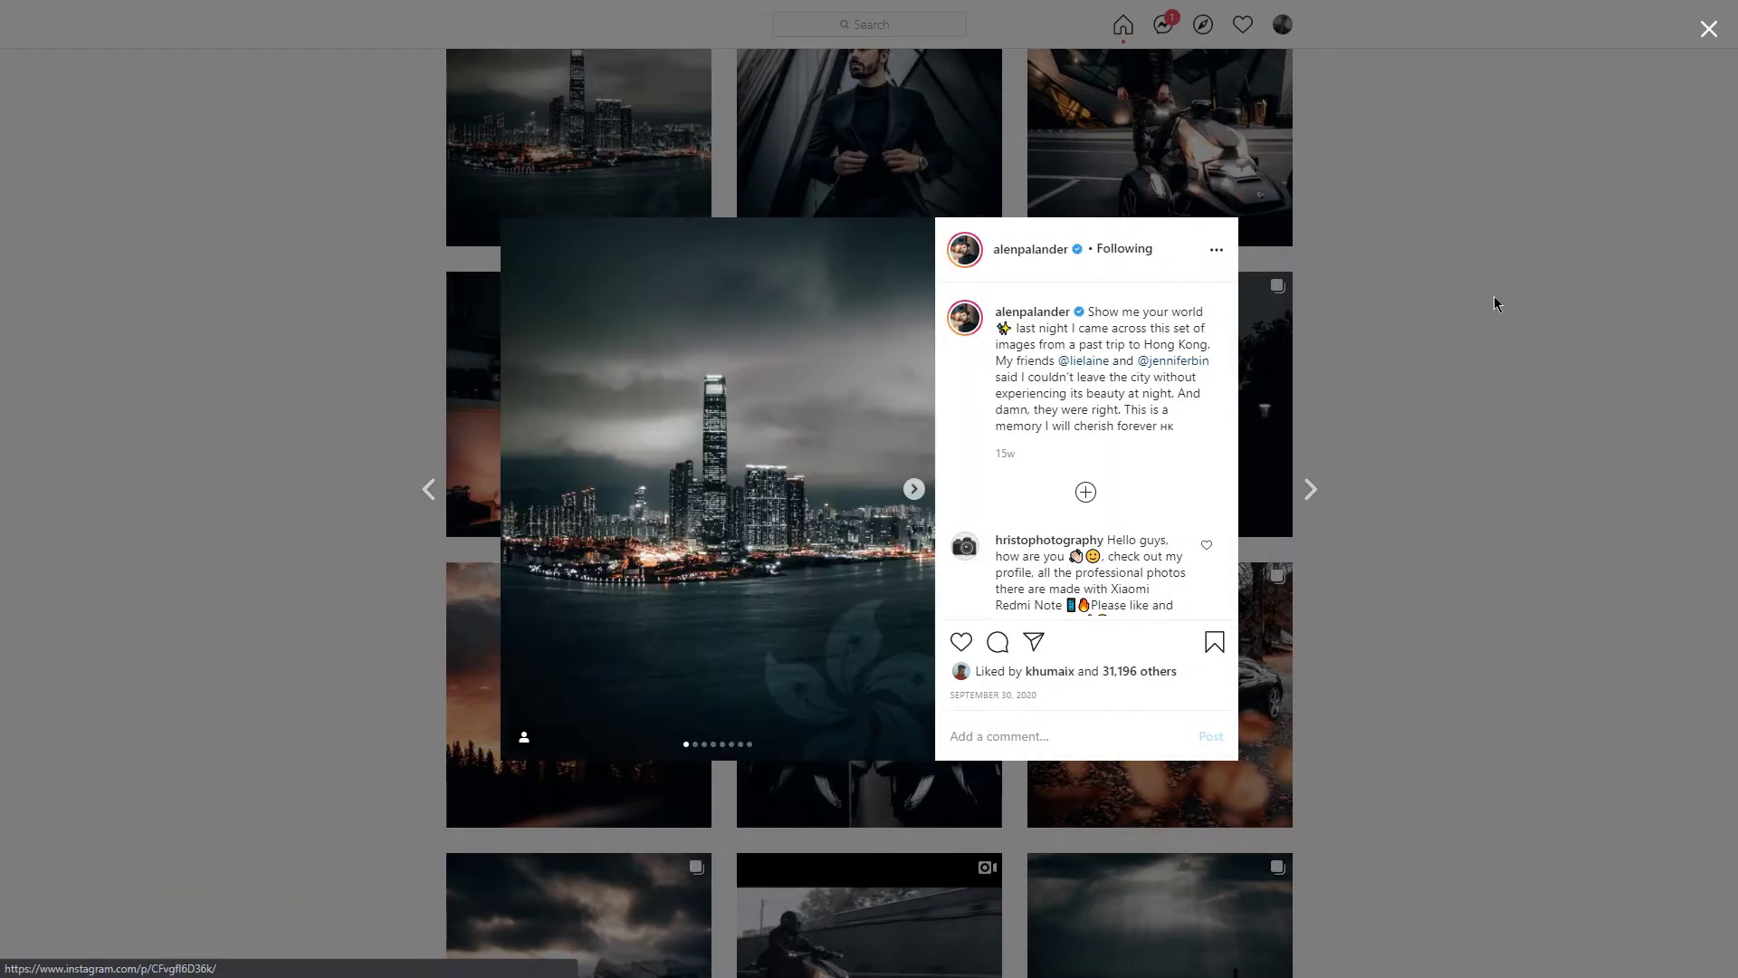
click(1494, 303)
scroll(1494, 303, down, 3)
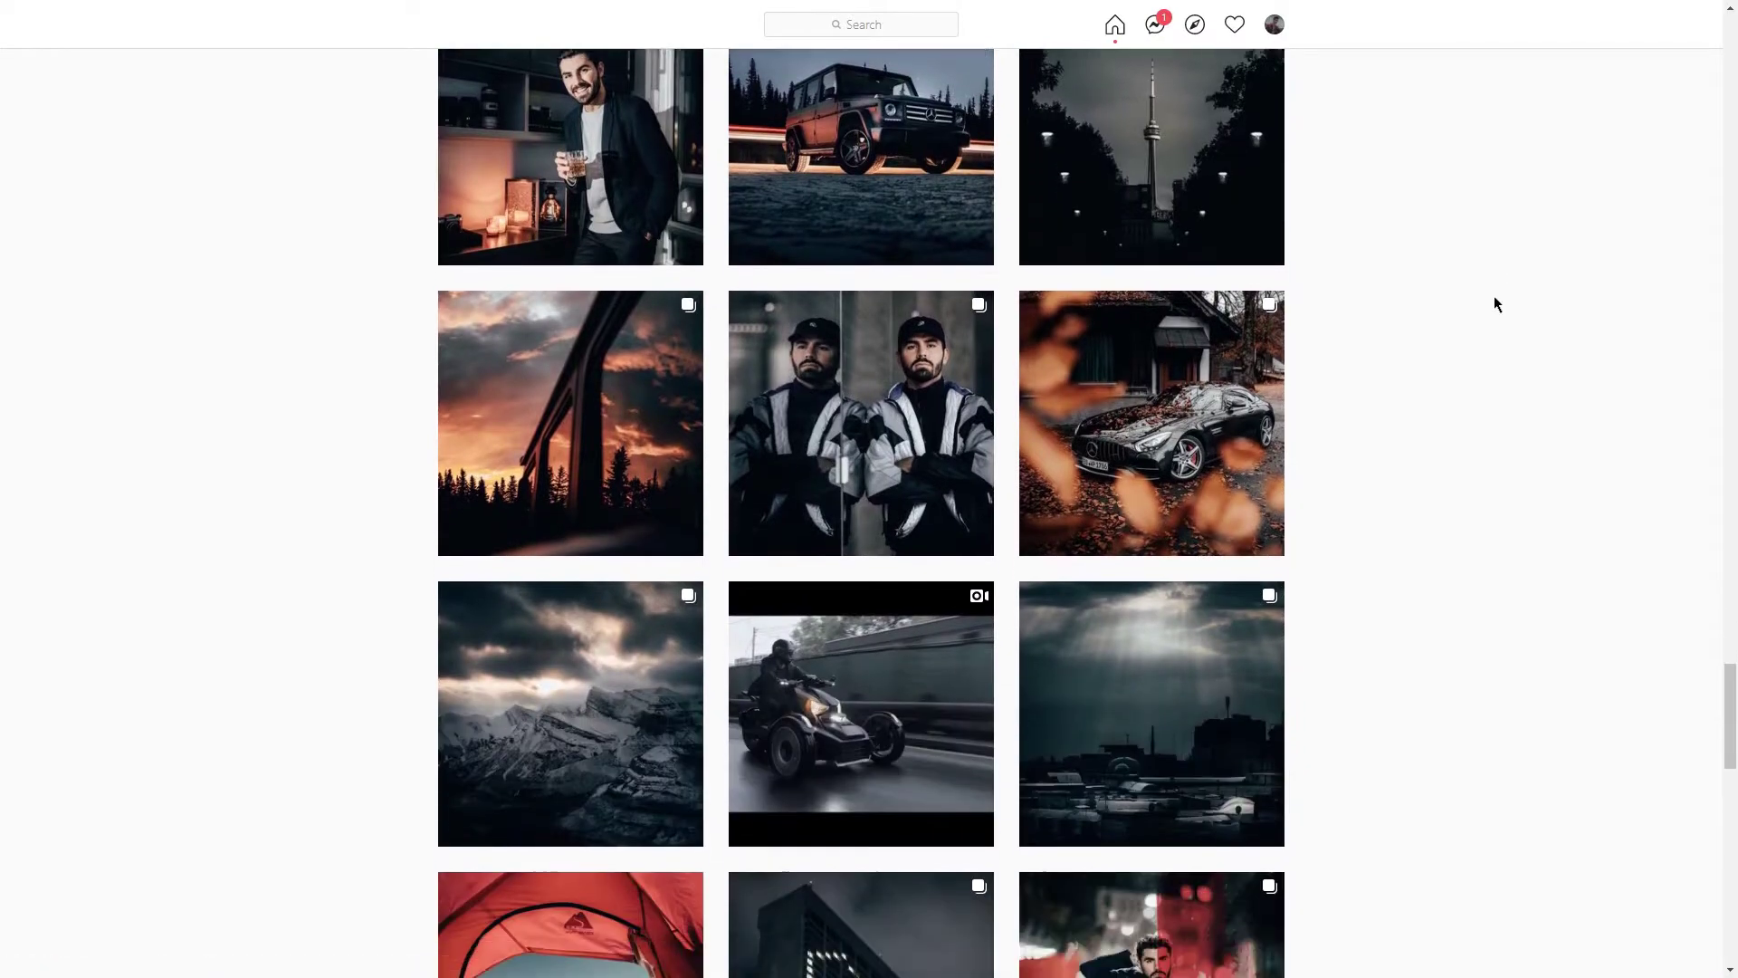
scroll(1494, 303, down, 3)
scroll(1494, 303, down, 1)
scroll(1494, 303, down, 2)
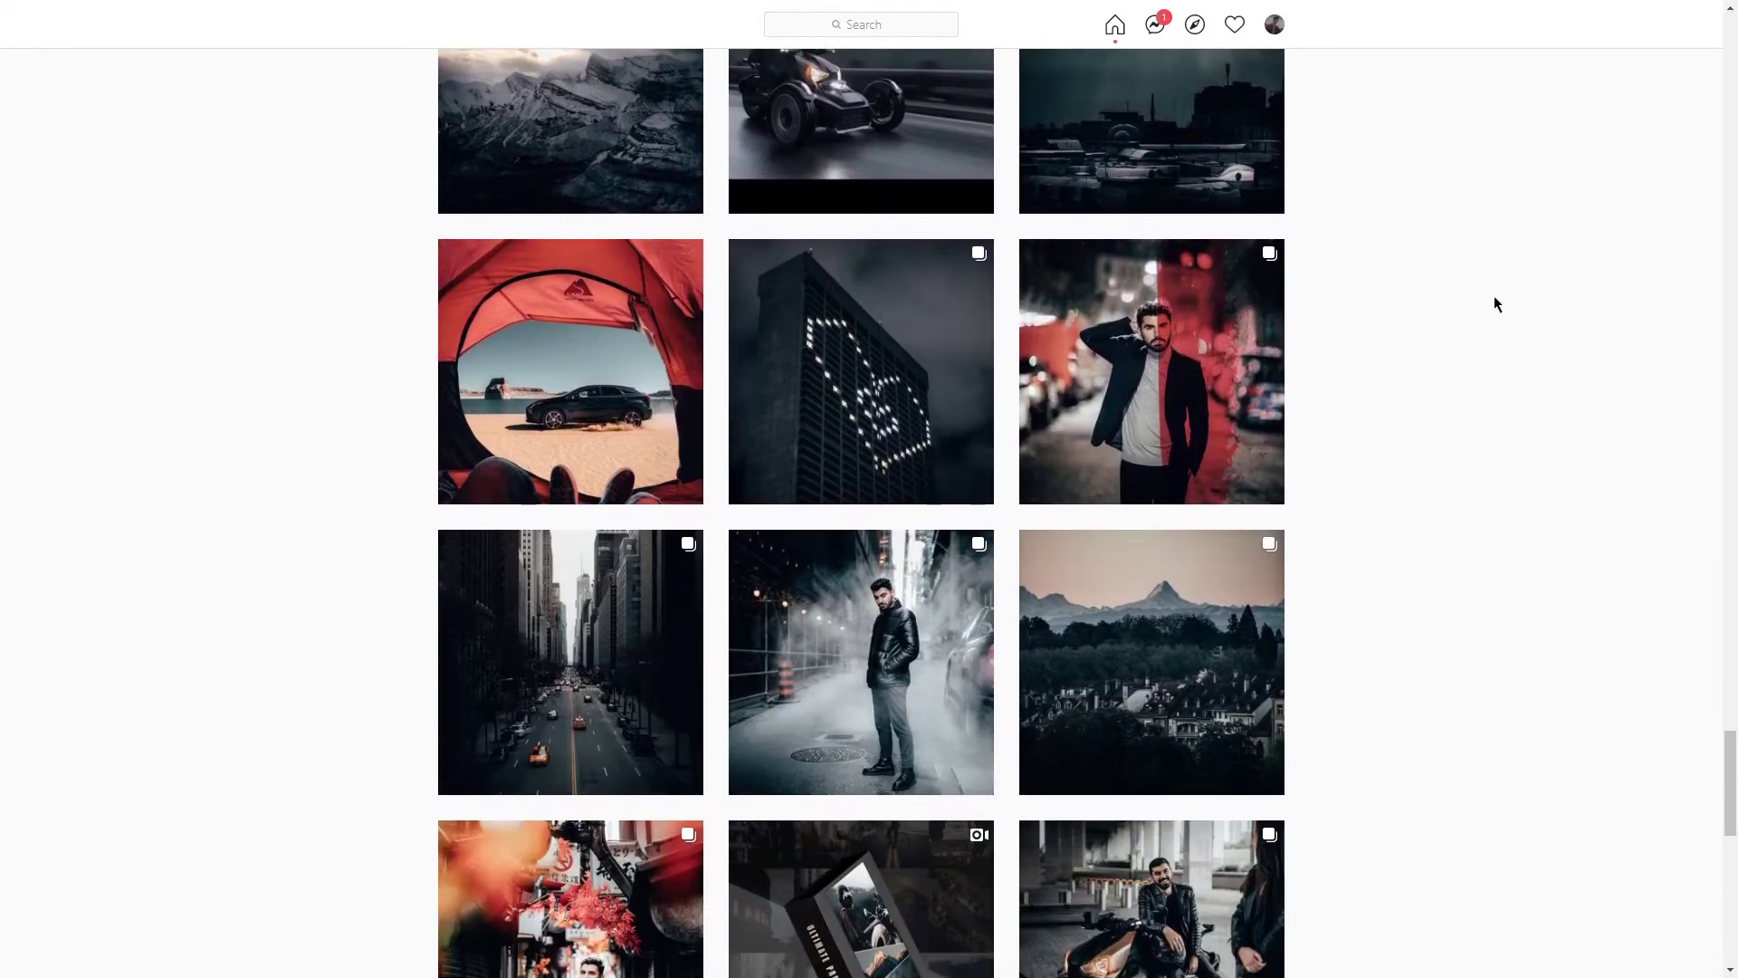
scroll(1494, 304, up, 6)
scroll(1494, 304, up, 4)
scroll(1494, 297, up, 4)
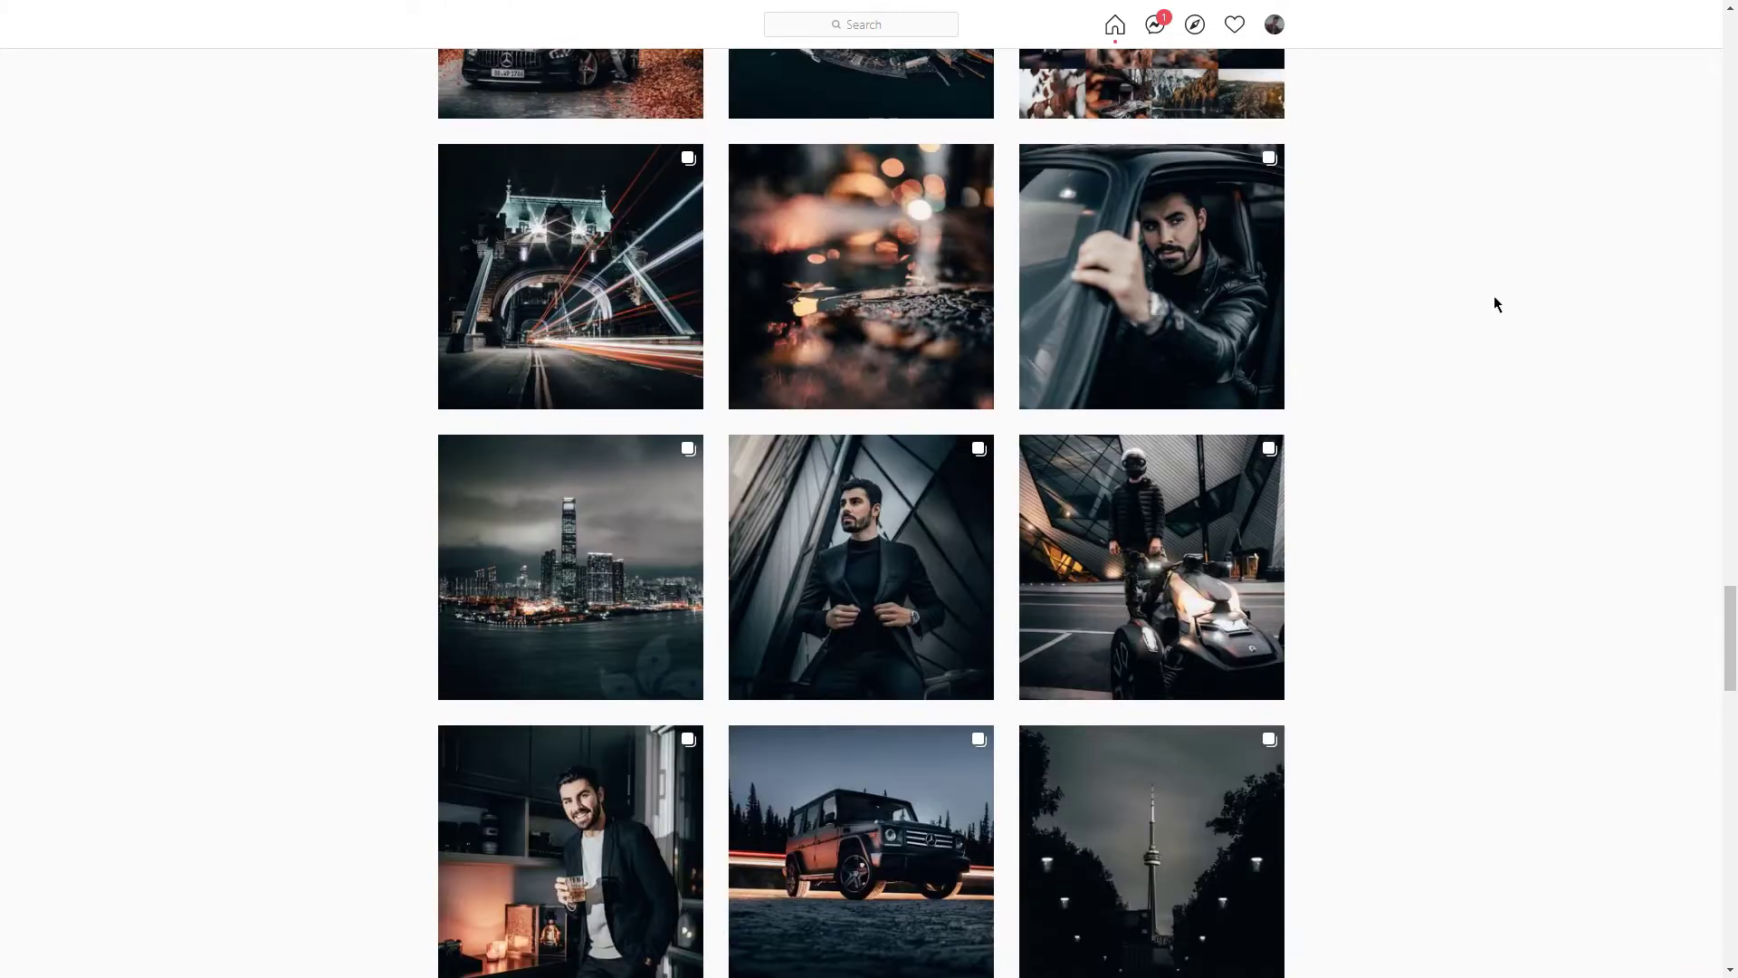
scroll(1638, 407, up, 5)
scroll(1711, 453, up, 15)
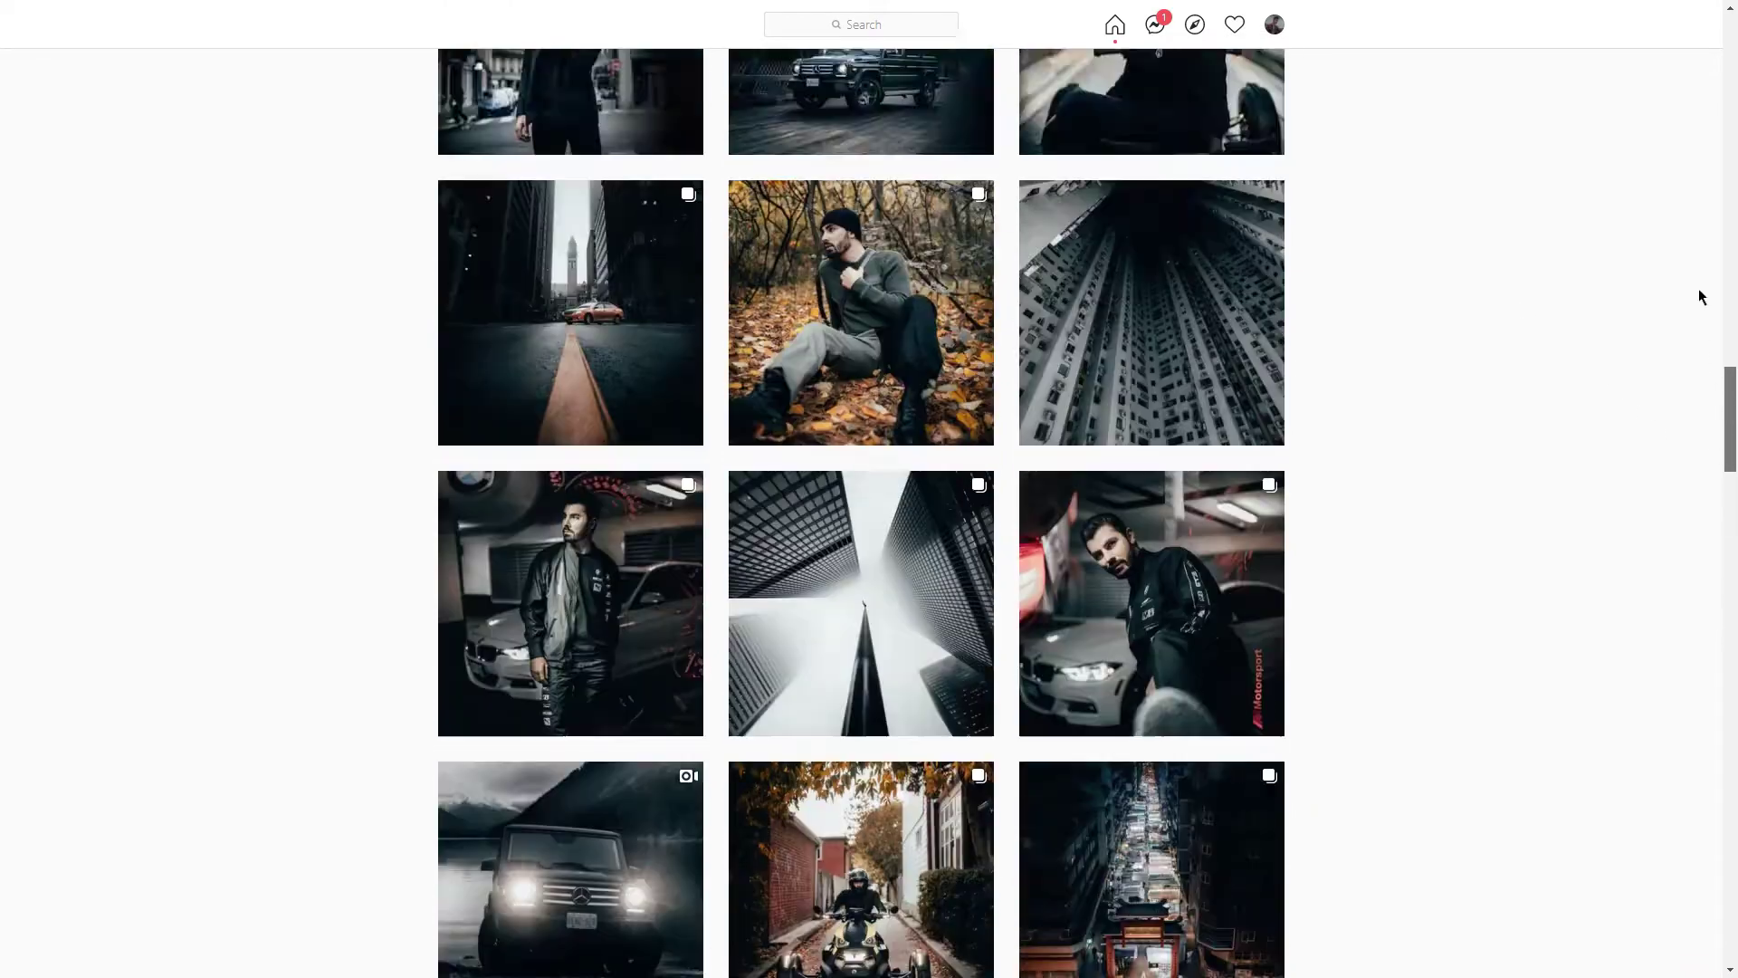
scroll(1689, 181, up, 15)
scroll(1666, 36, up, 10)
scroll(1557, 231, up, 1)
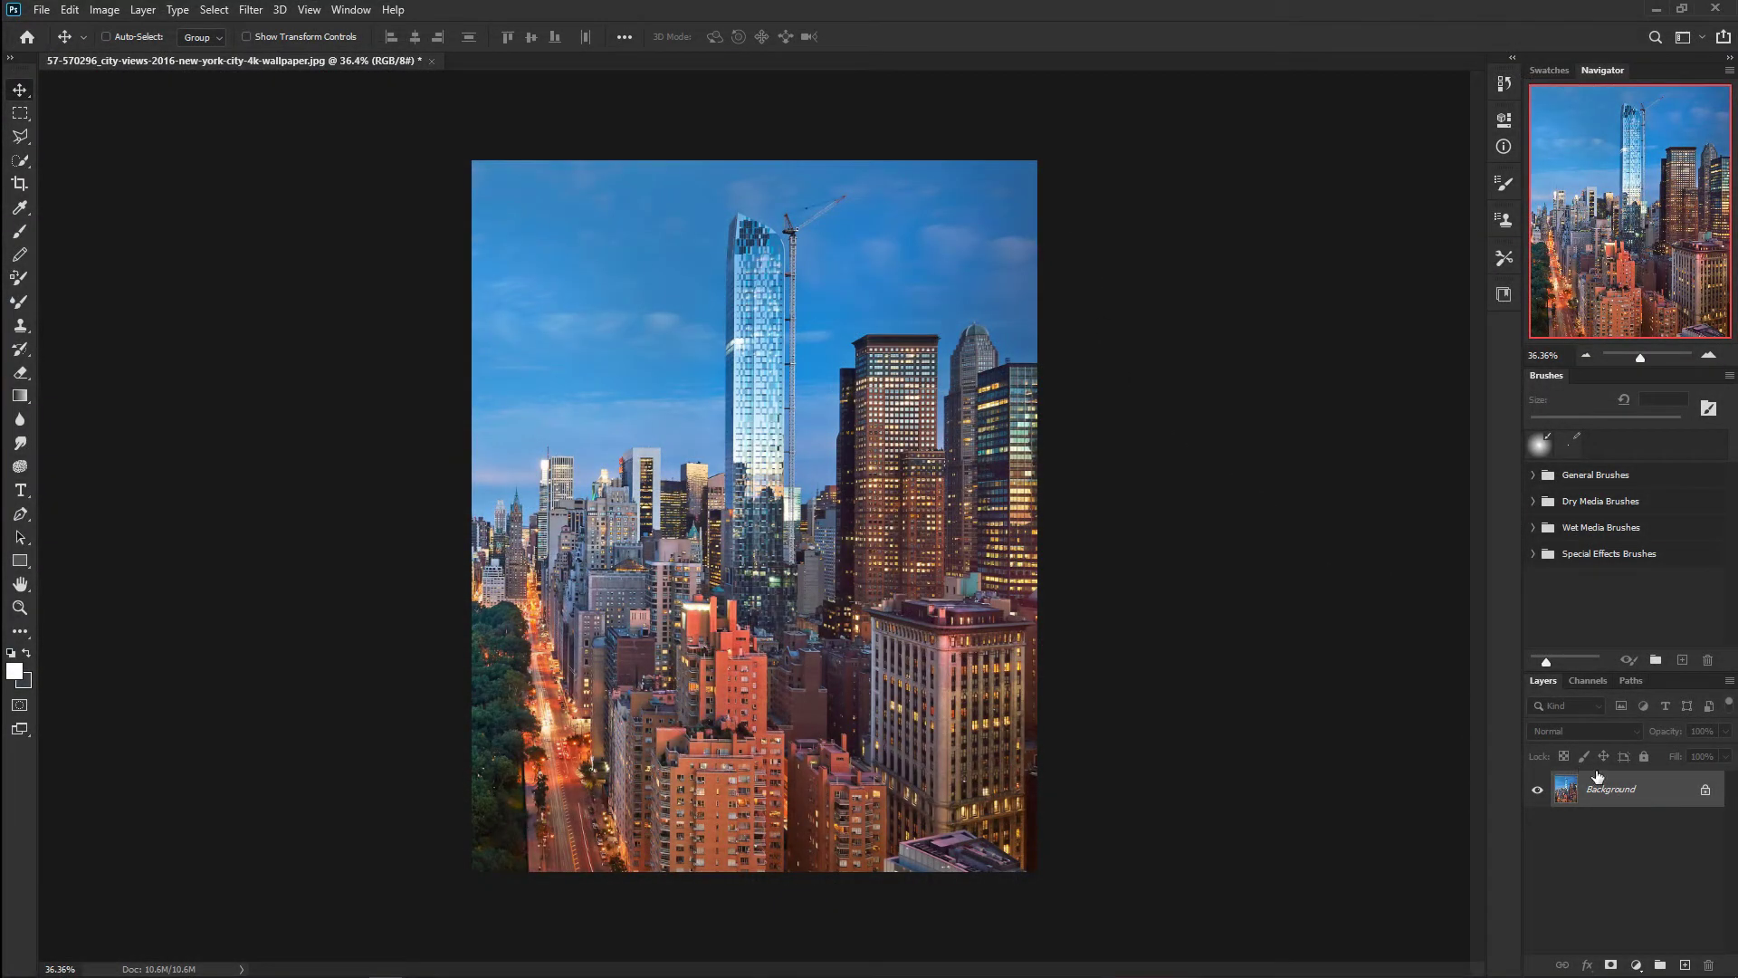
Step: Duplicate the NYC photo's Background layer and apply the Camera Raw Filter to the copy
drag(1624, 789, 1691, 958)
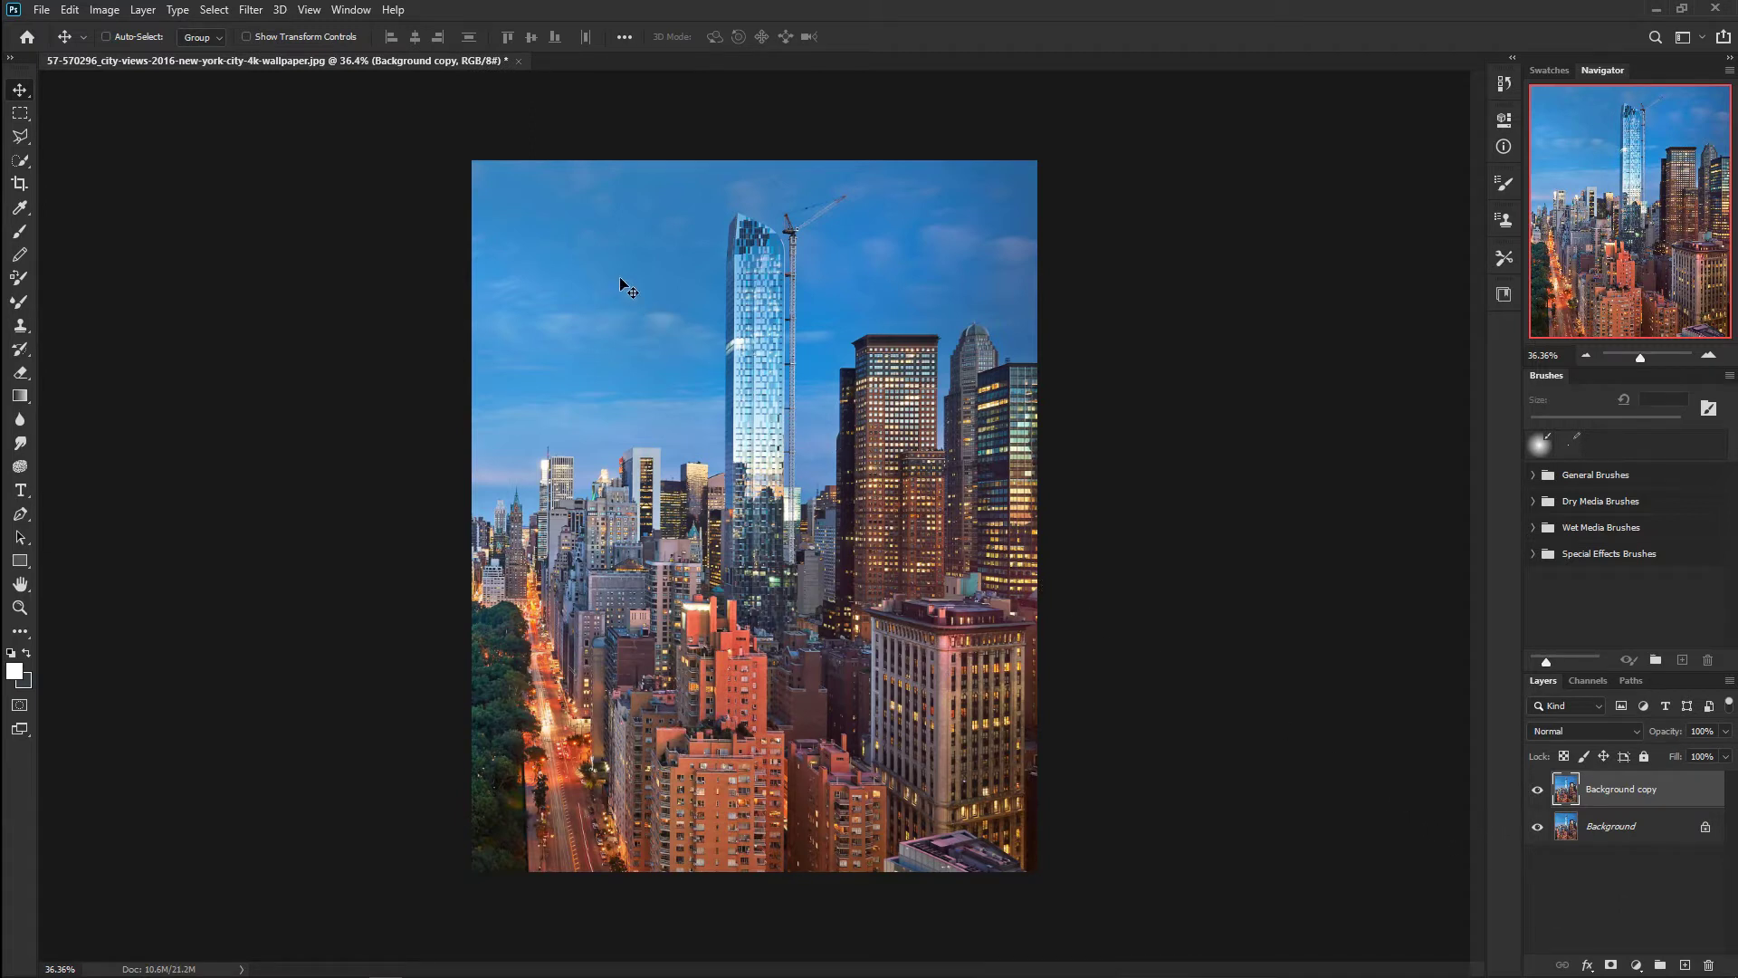
click(250, 9)
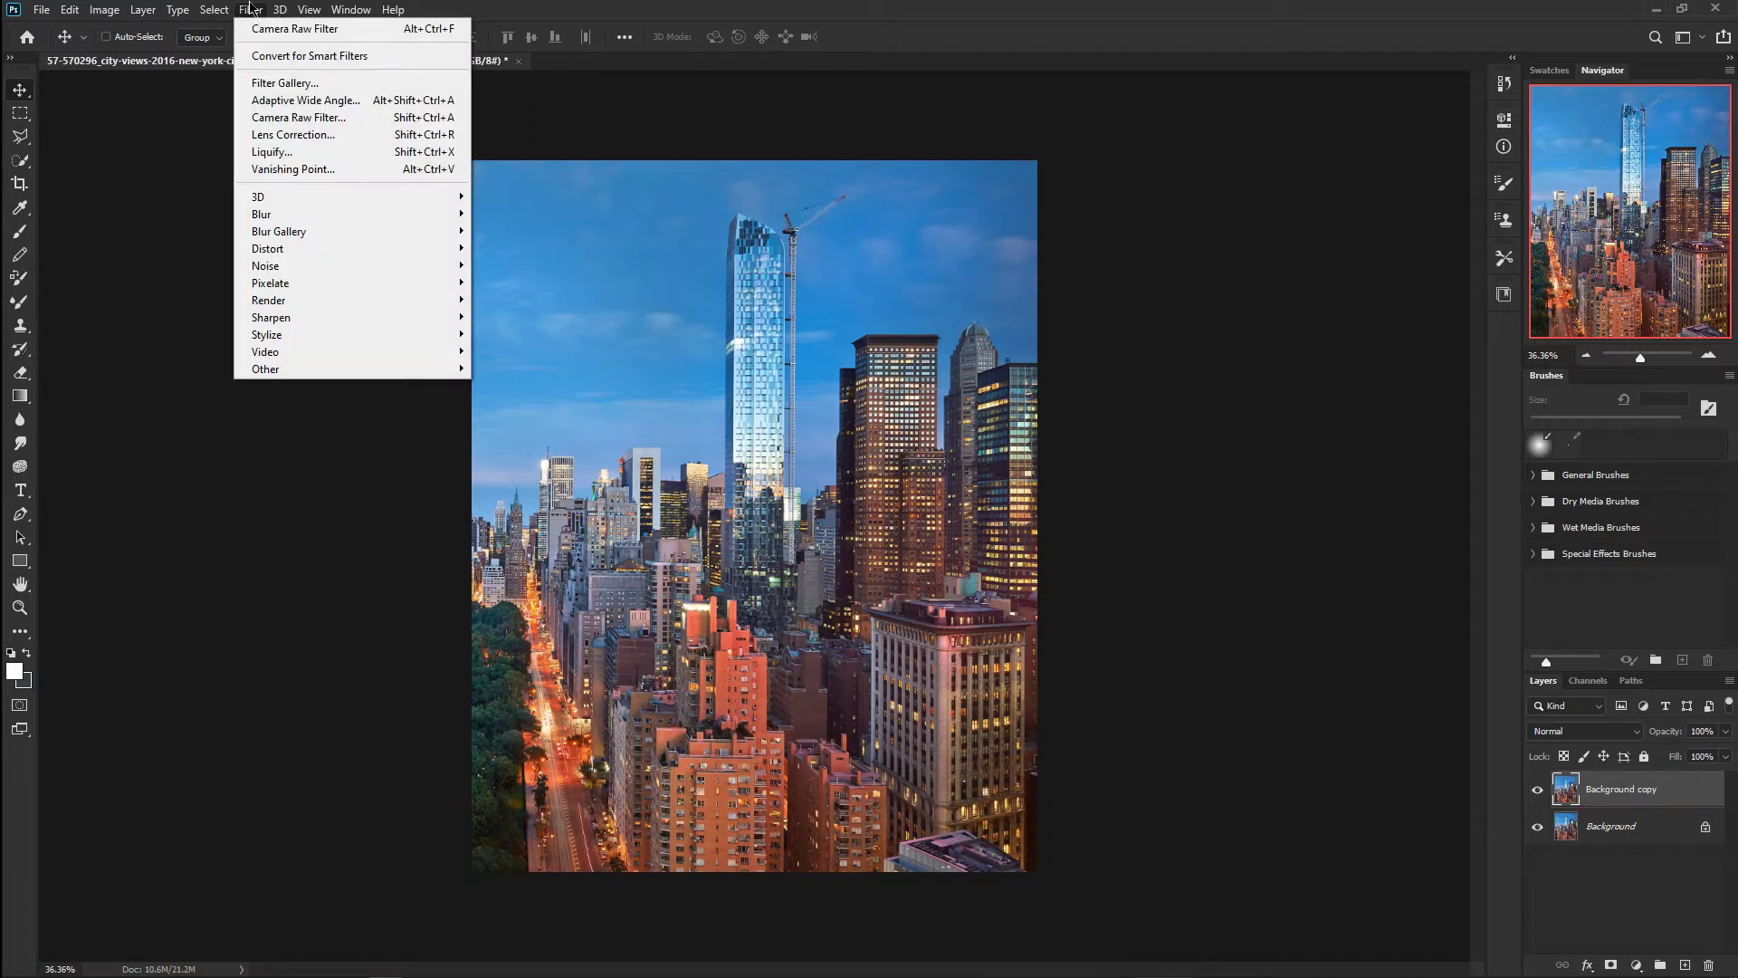
click(260, 119)
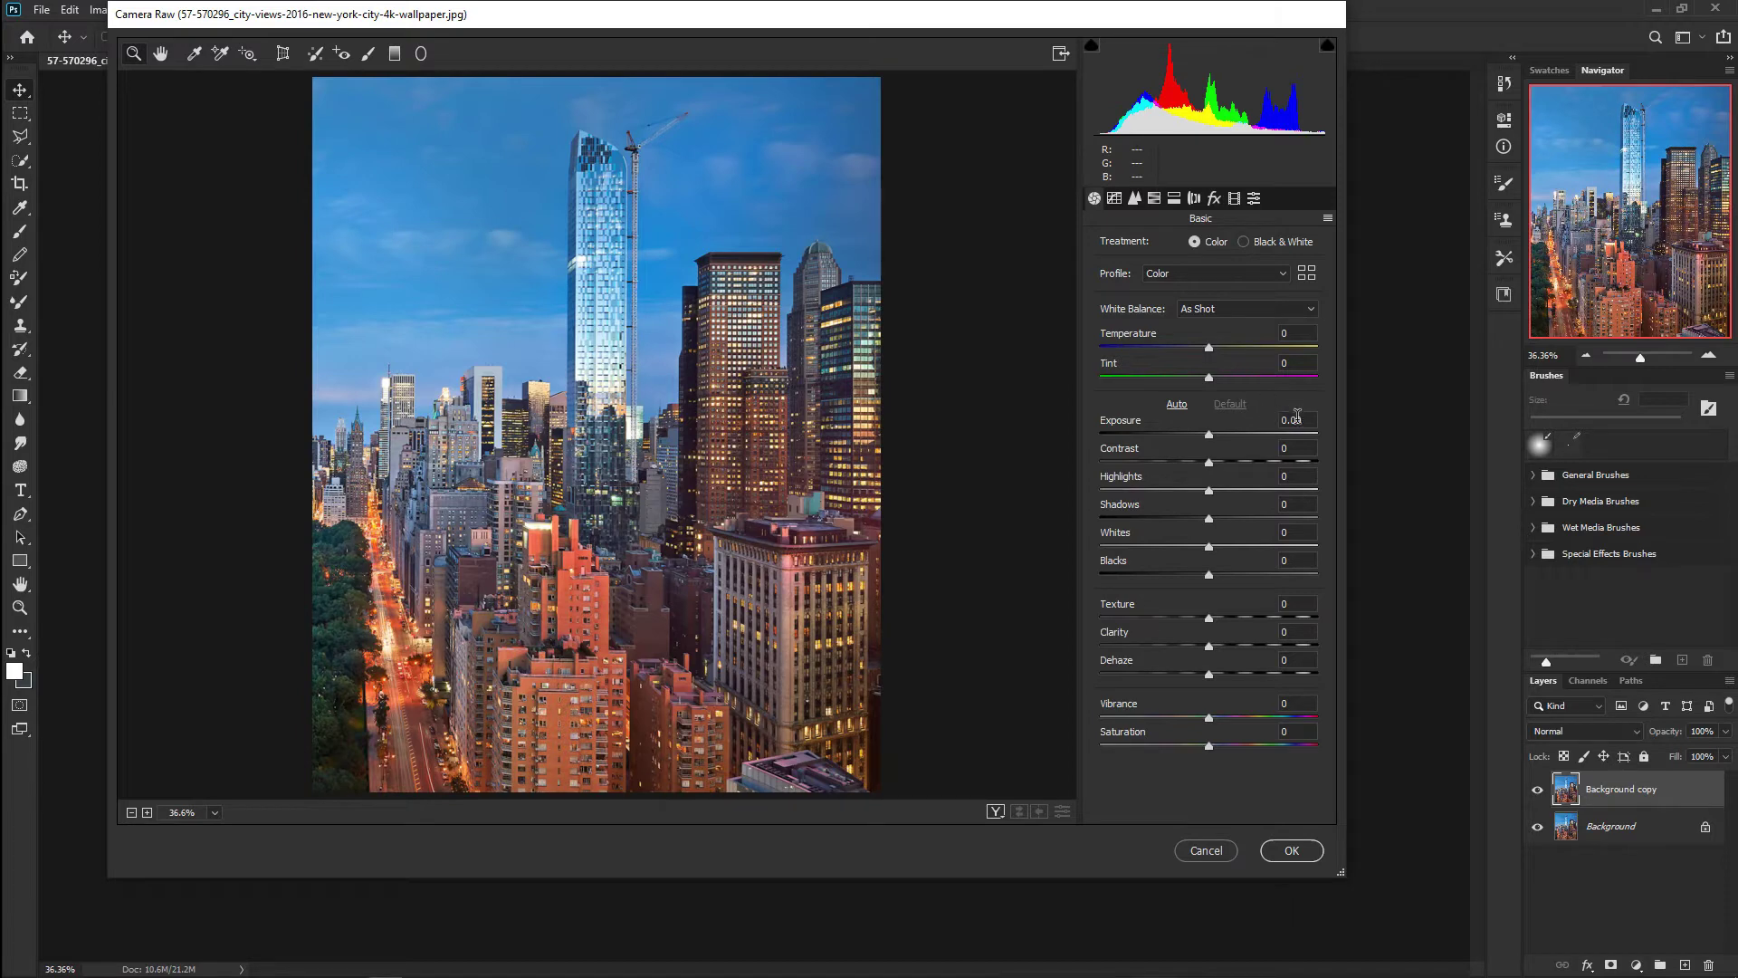
Step: Set Exposure -0.90, Contrast -22 and Highlights +99 in the Basic panel
click(1214, 435)
drag(1215, 435, 1189, 443)
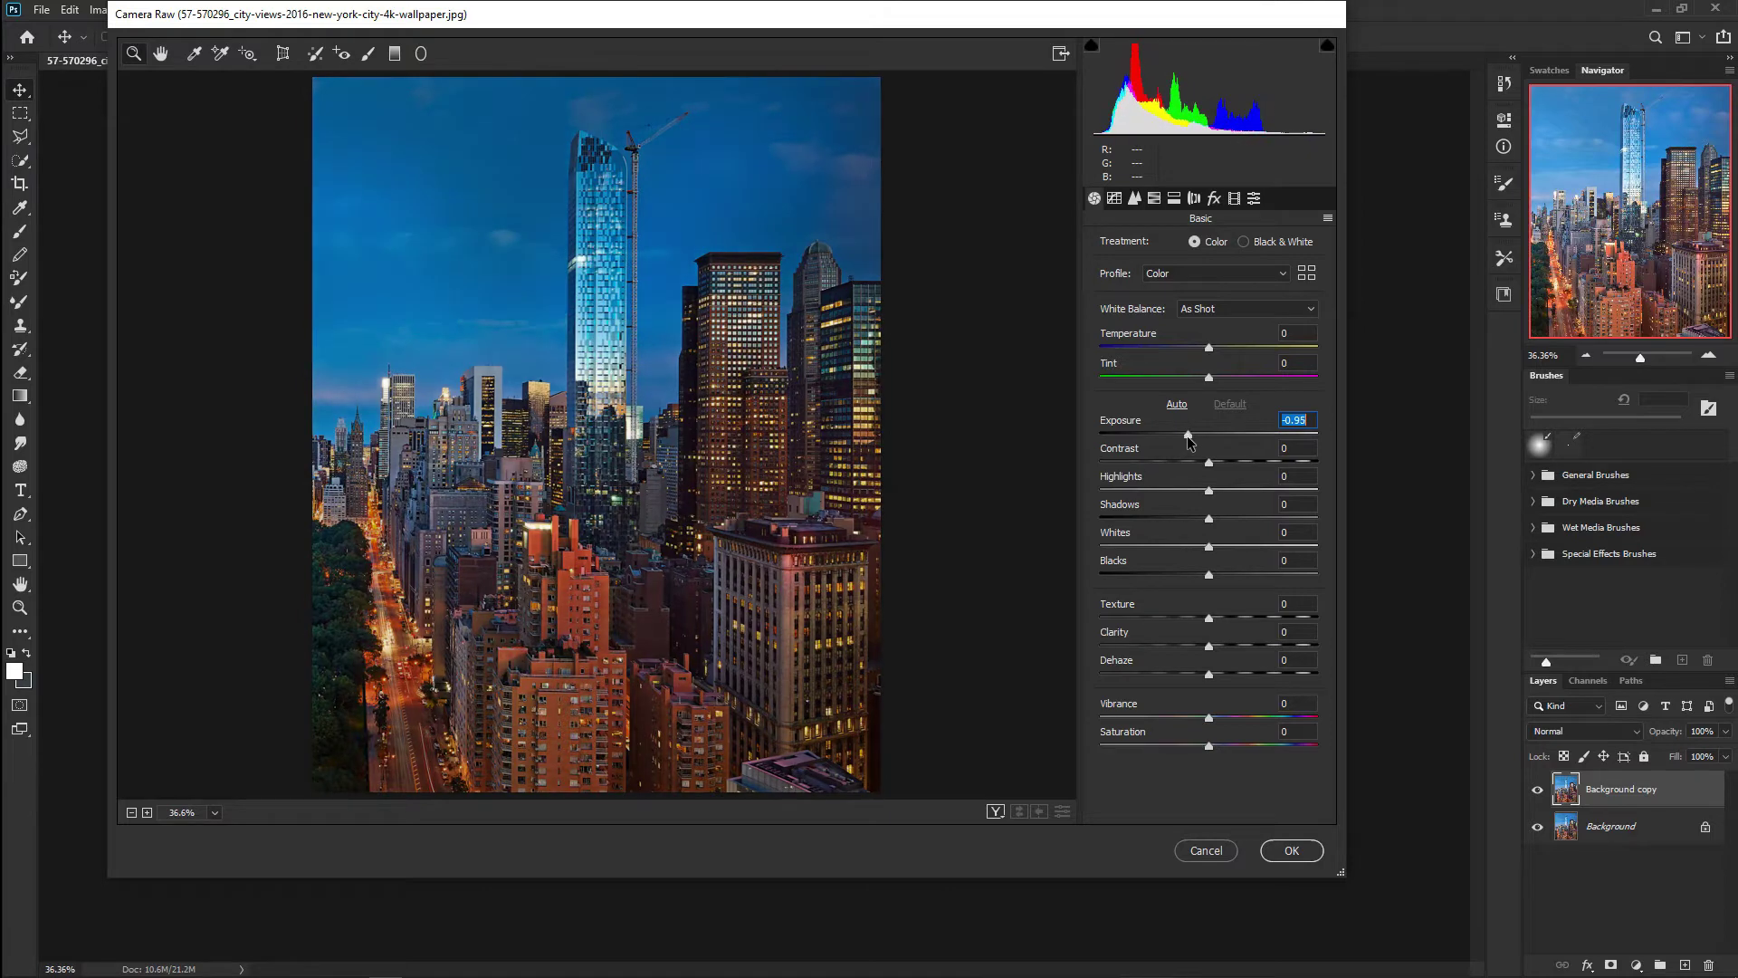
drag(1189, 443, 1191, 443)
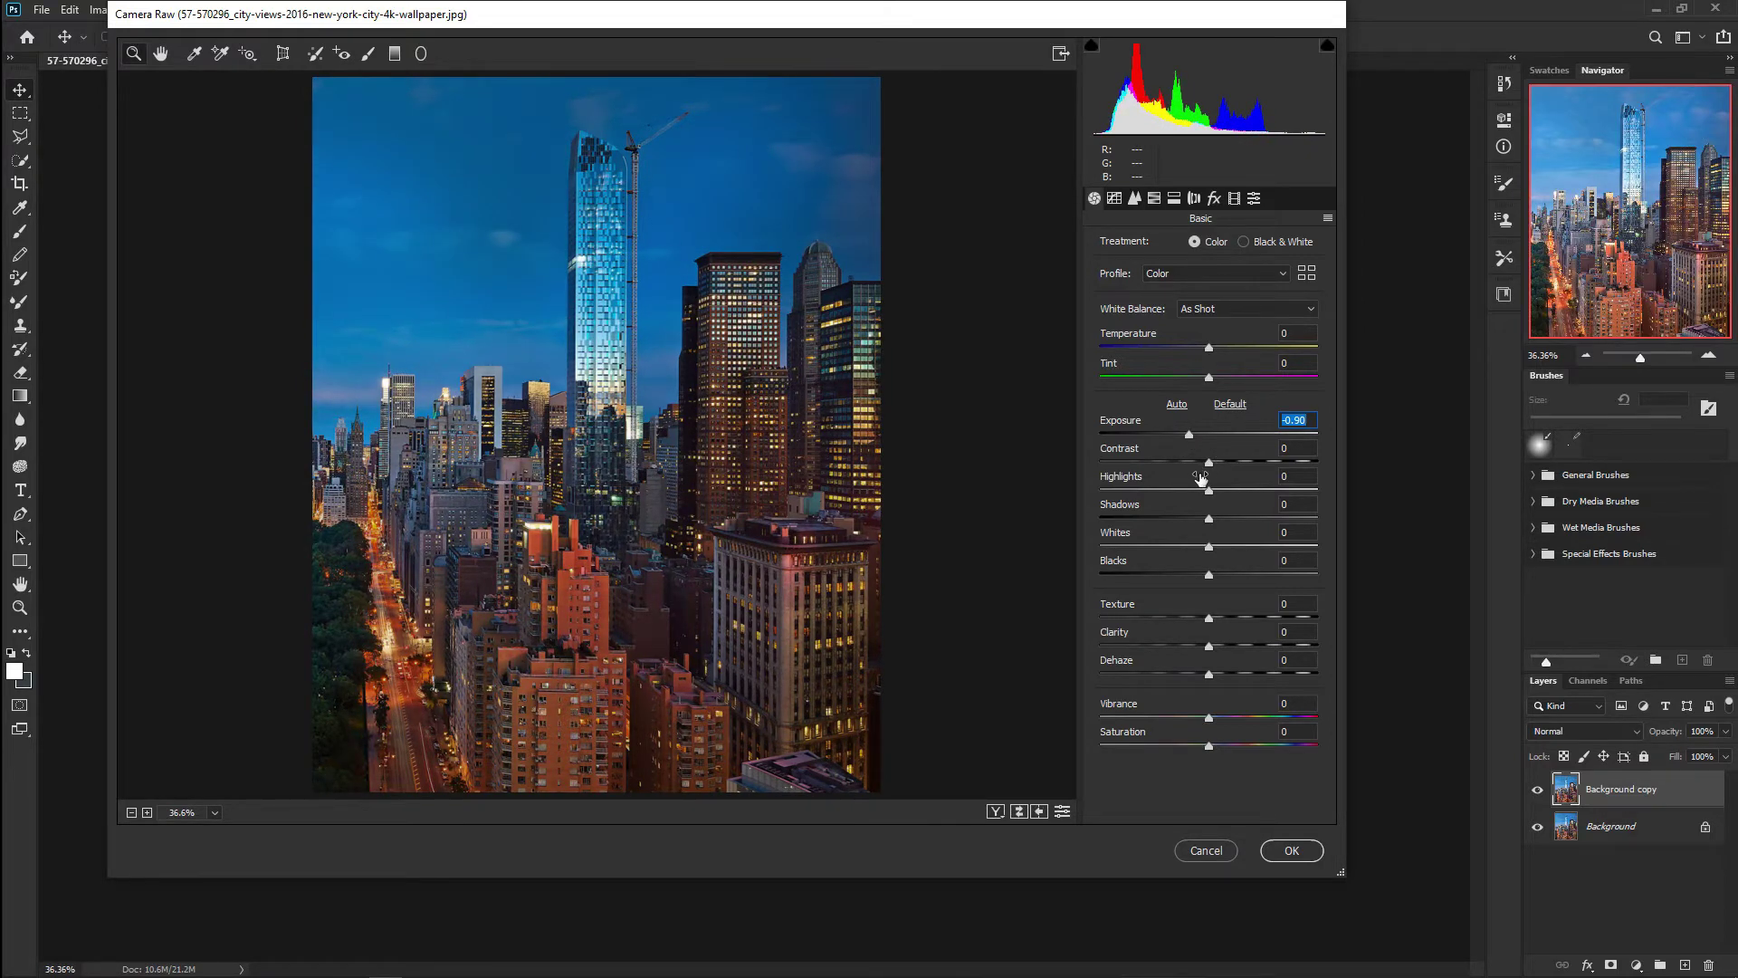
drag(1209, 463, 1189, 468)
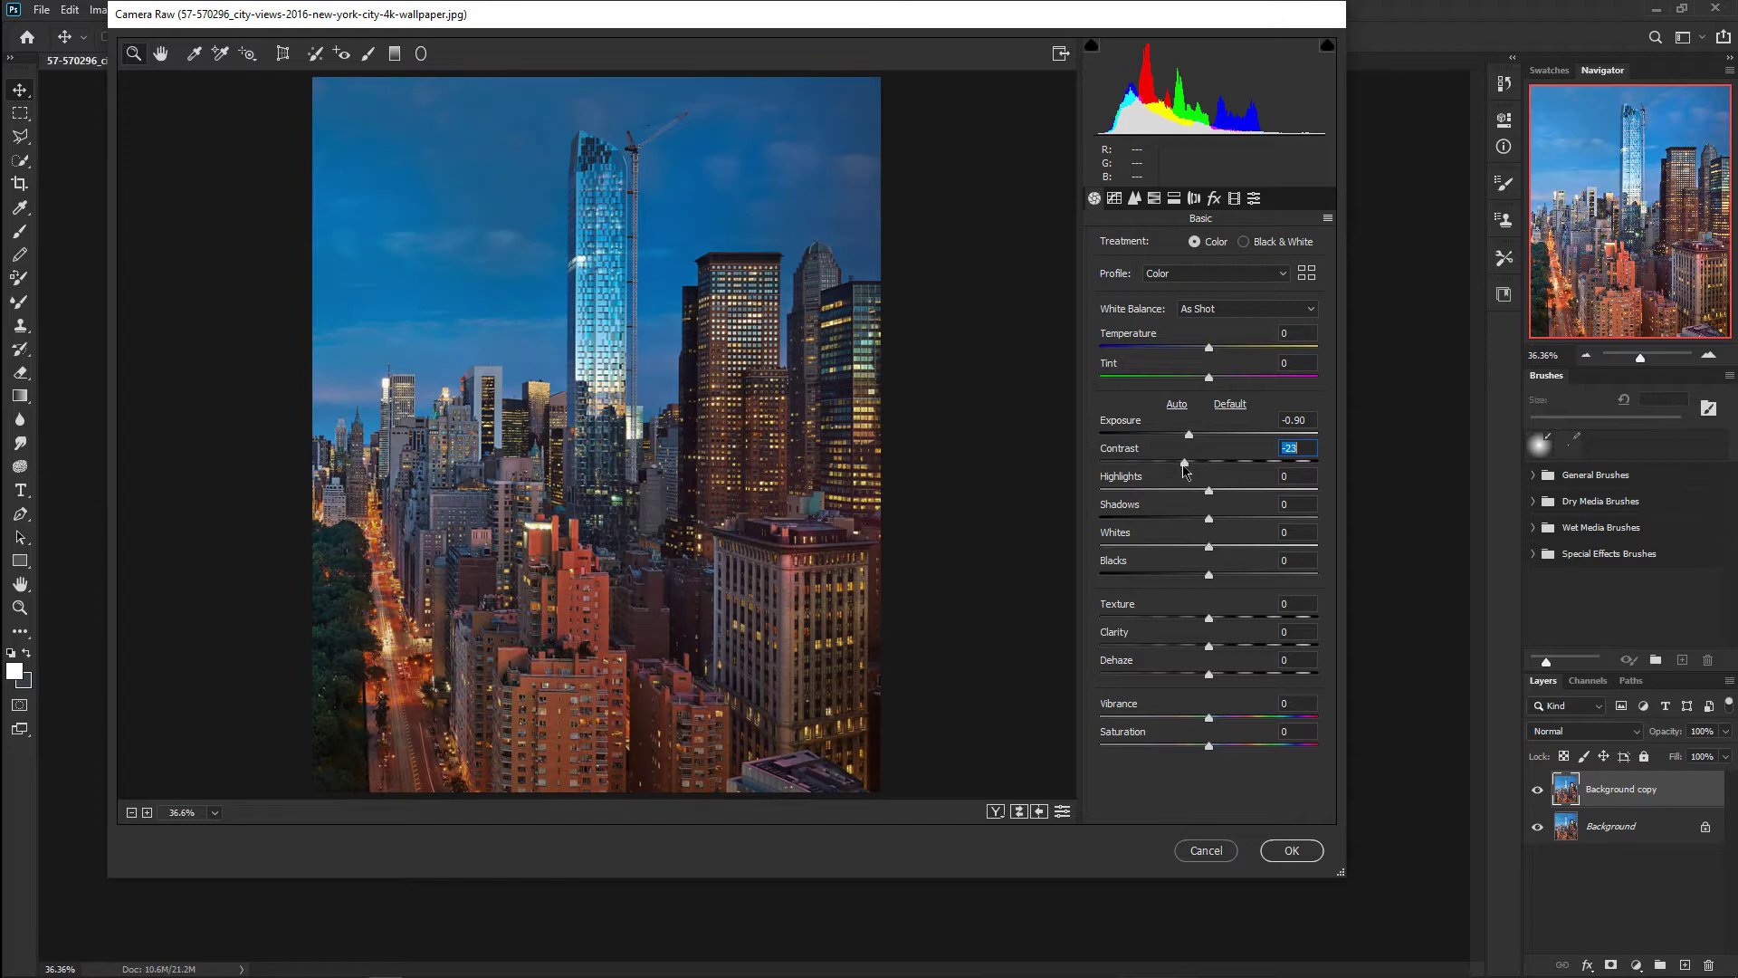
drag(1184, 470, 1187, 470)
click(1290, 477)
text(4399)
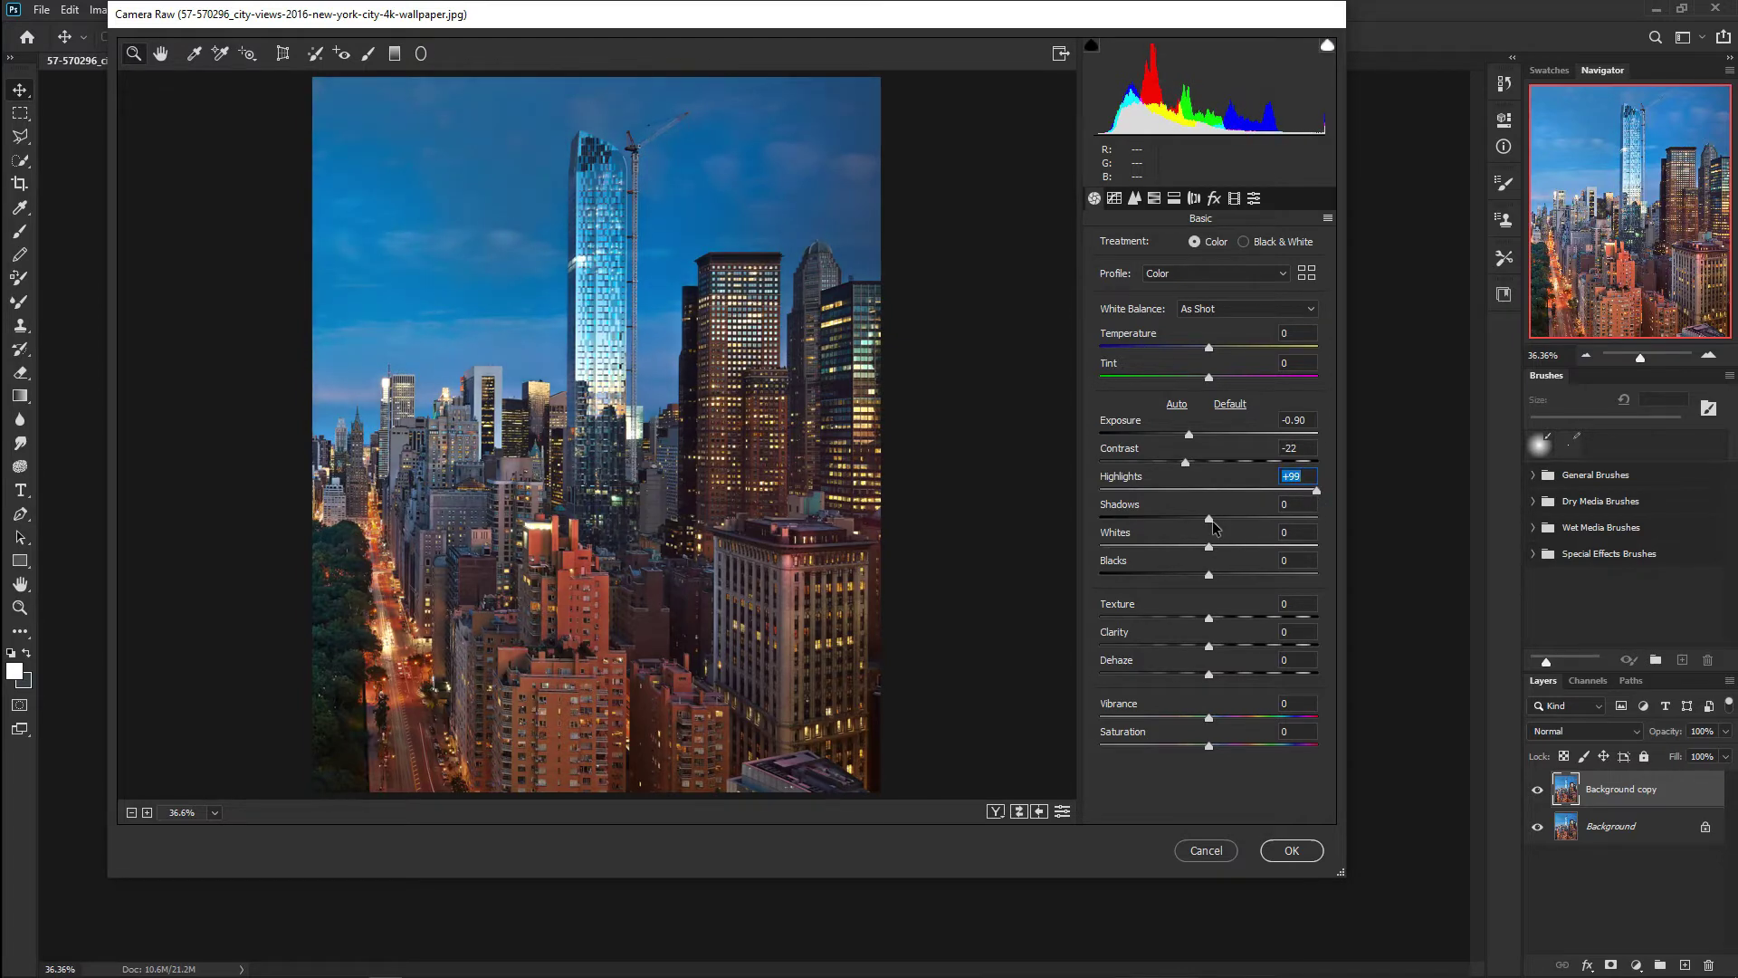
Step: Set Shadows -41, Whites +21 and Blacks -43
drag(1210, 523, 1168, 524)
drag(1166, 521, 1166, 521)
drag(1204, 550, 1233, 554)
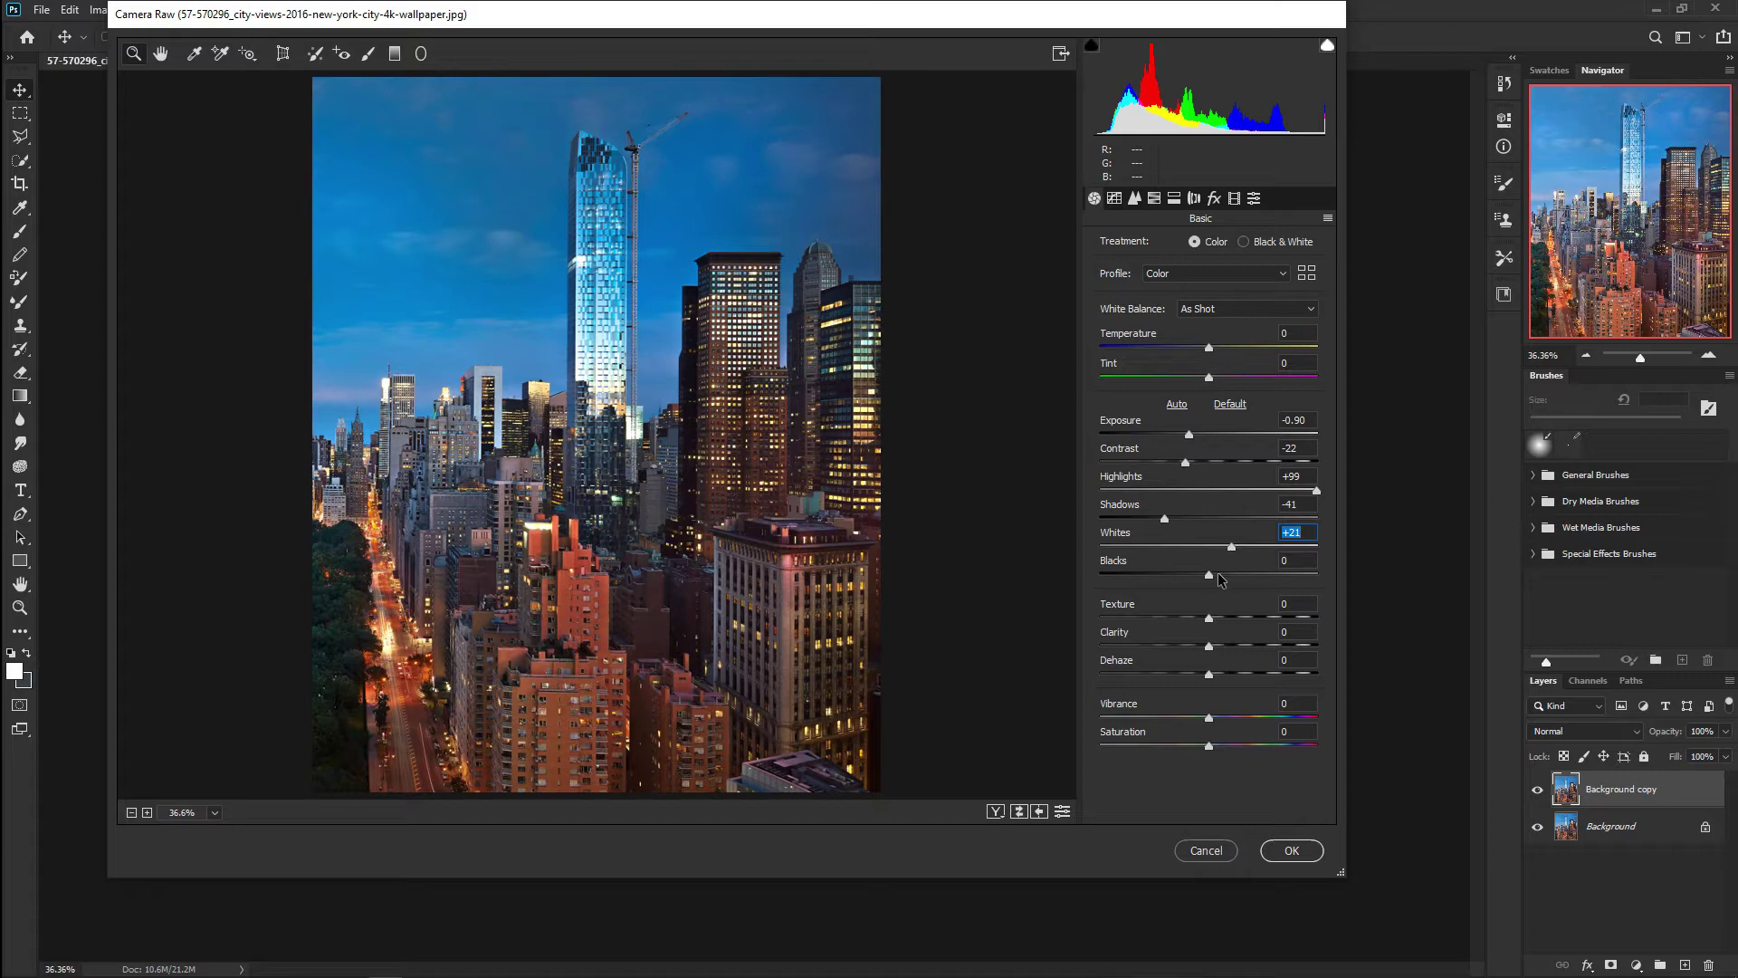
drag(1209, 575, 1156, 576)
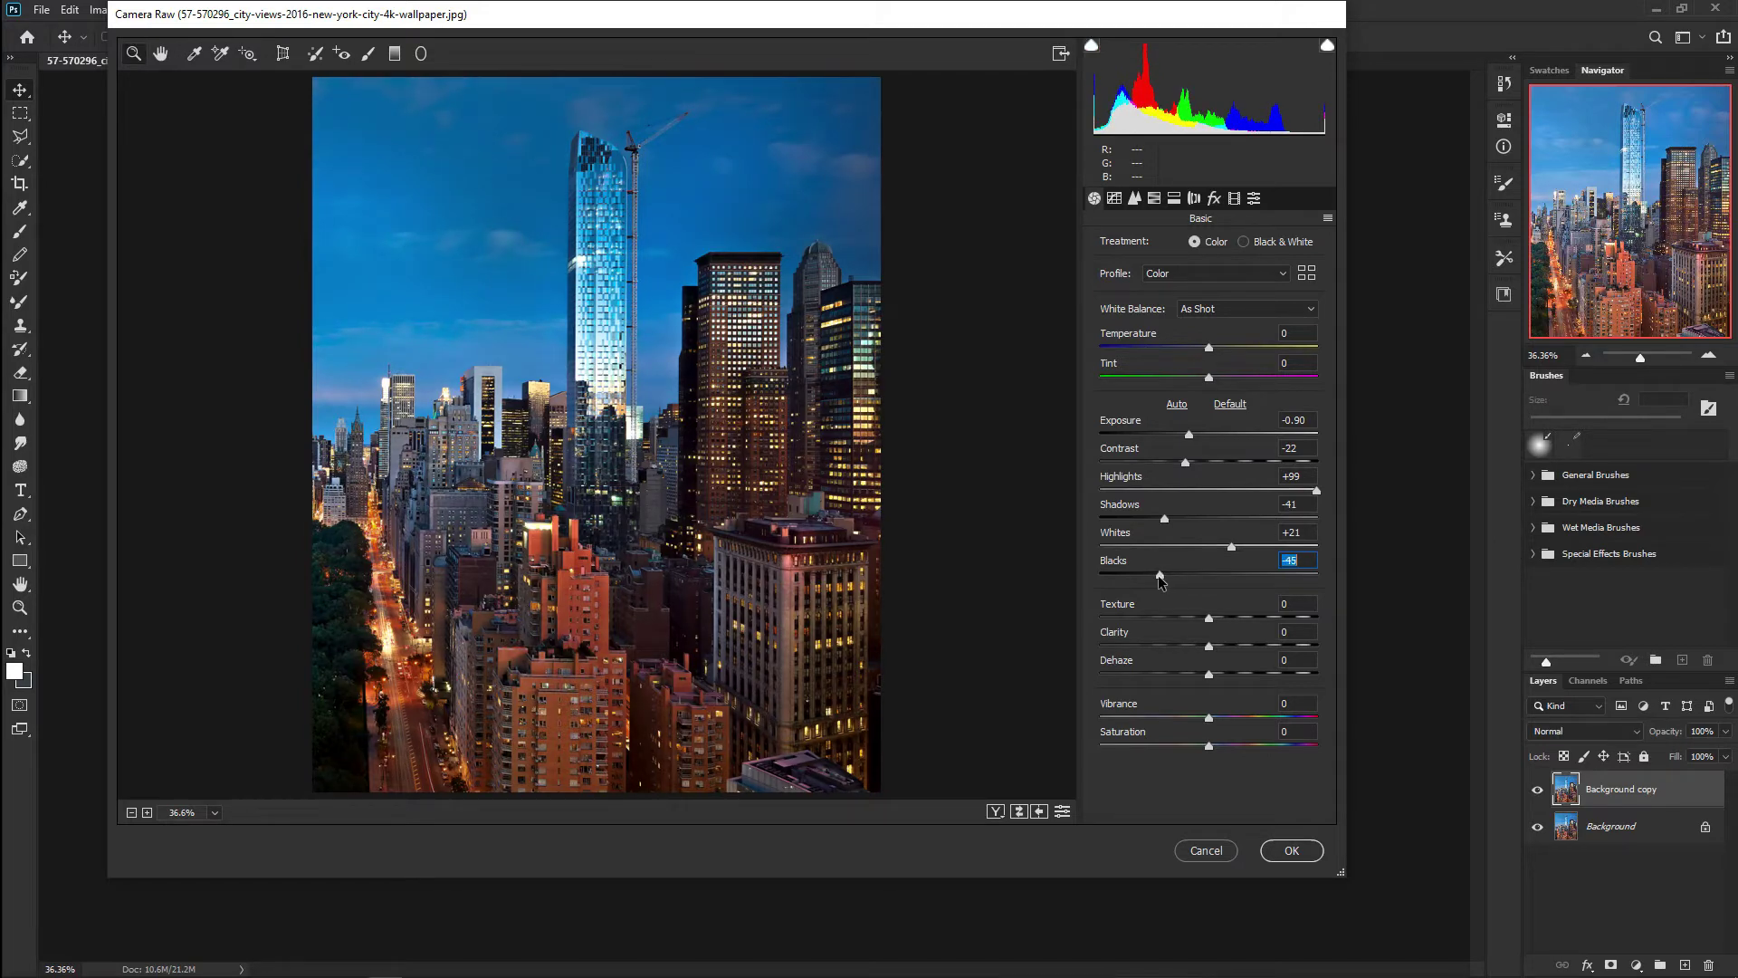
drag(1159, 576, 1193, 622)
Step: Set Texture -17, Clarity -7, Dehaze +3 and Vibrance -2
drag(1193, 622, 1195, 621)
key(Down)
drag(1209, 645, 1202, 645)
drag(1209, 674, 1210, 675)
drag(1211, 721, 1210, 722)
Step: In the Point tone curve, add a shadow point at input 75 and a lighter-tone point
click(1116, 201)
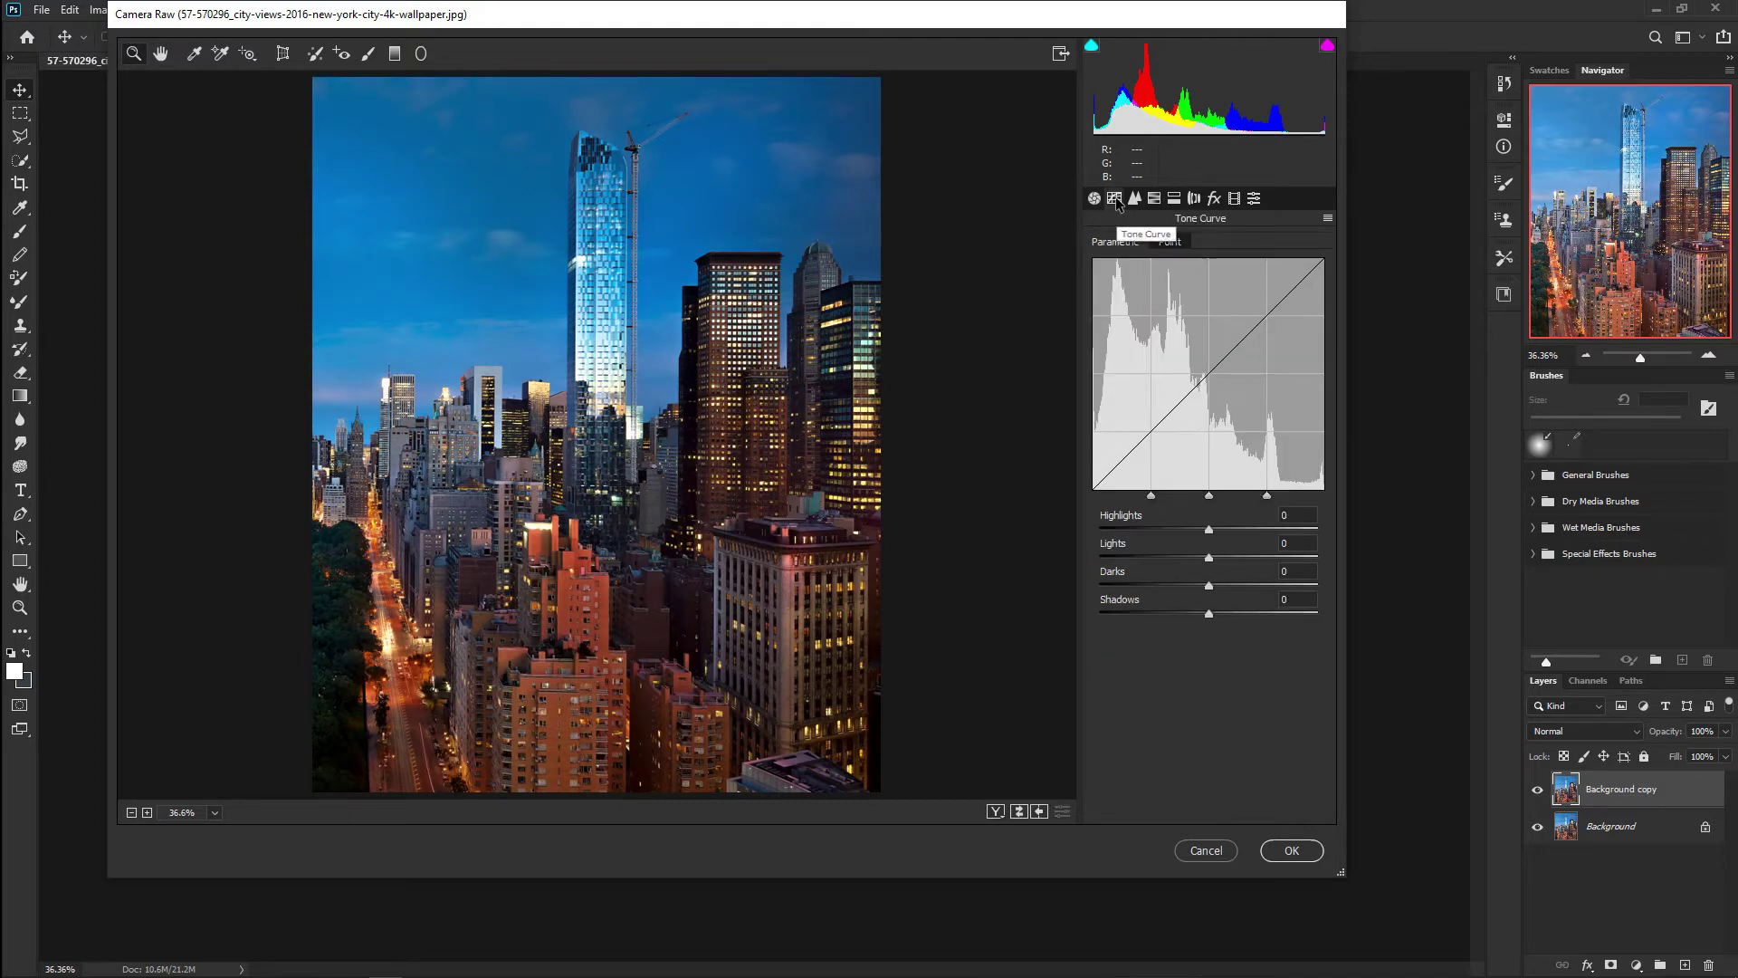
click(1176, 240)
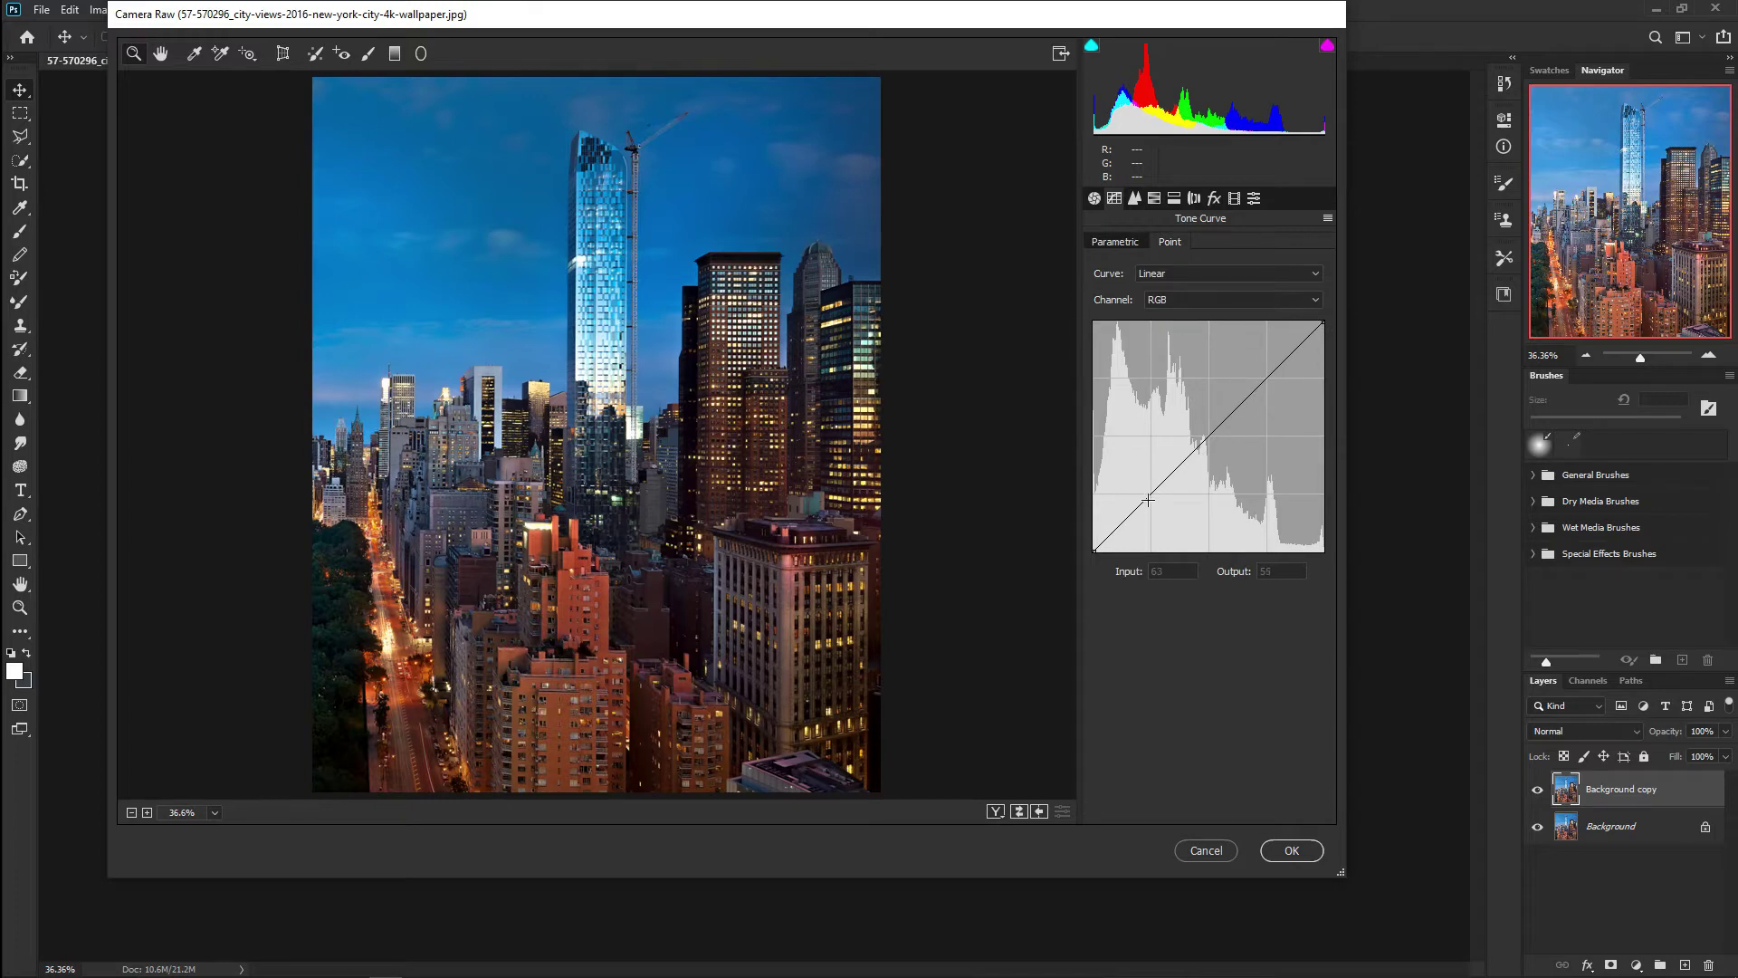
click(1153, 492)
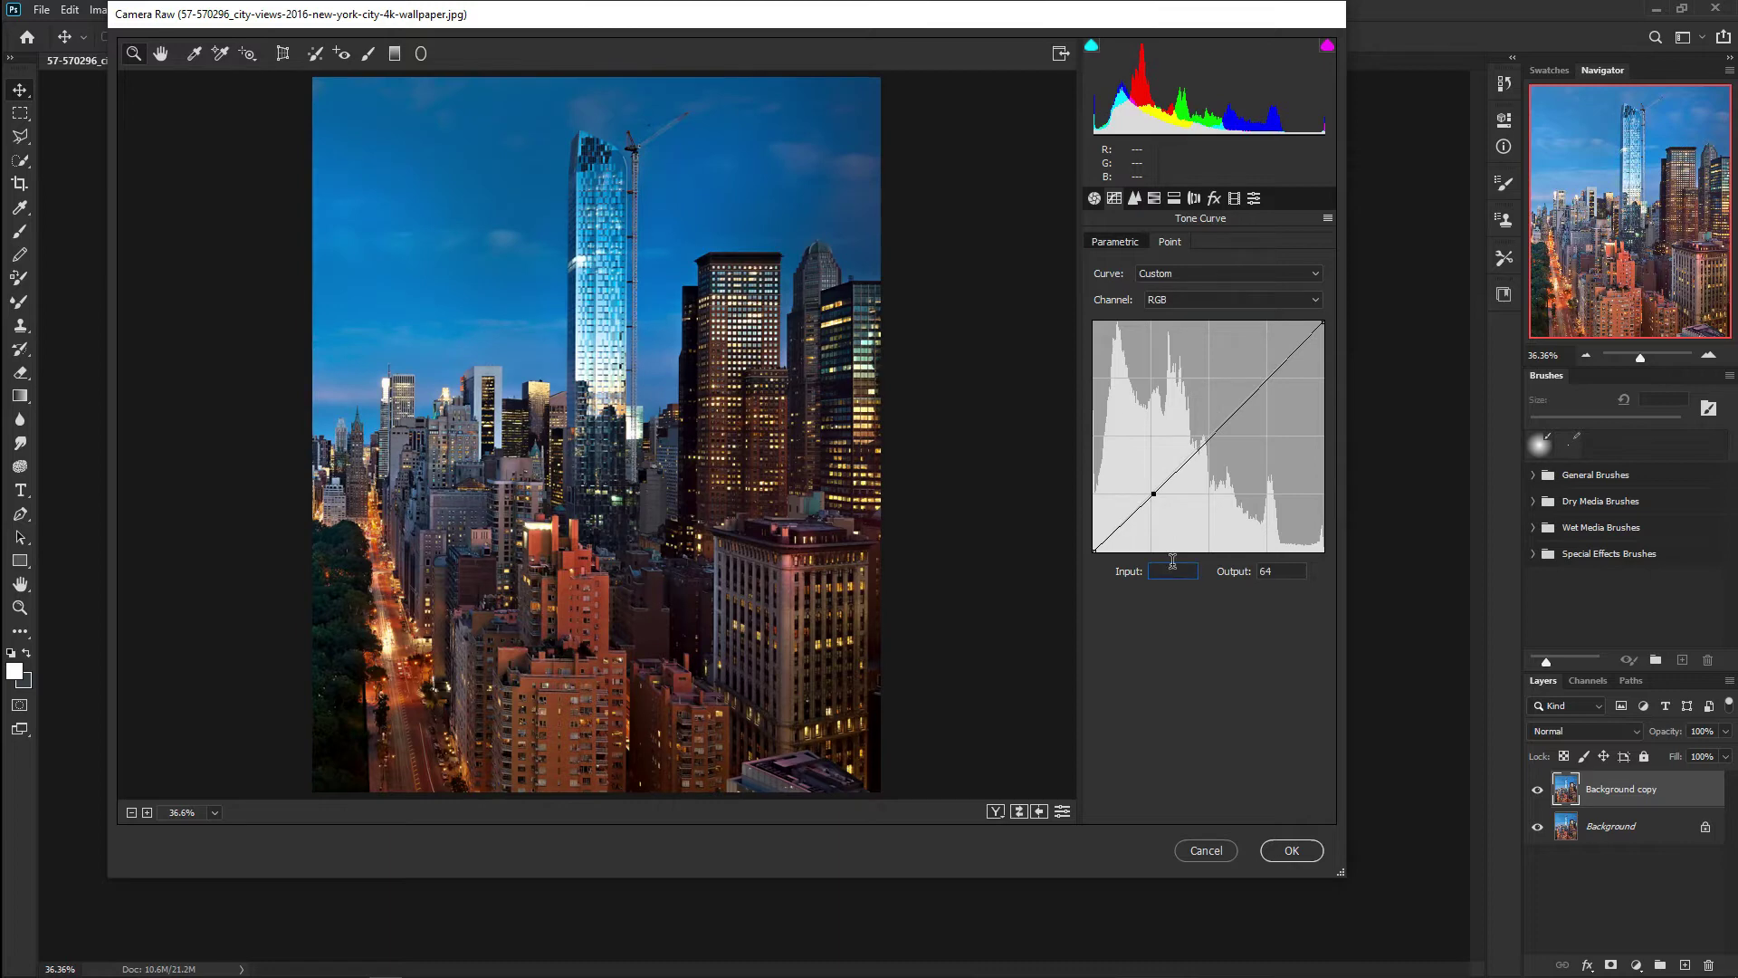
text(75)
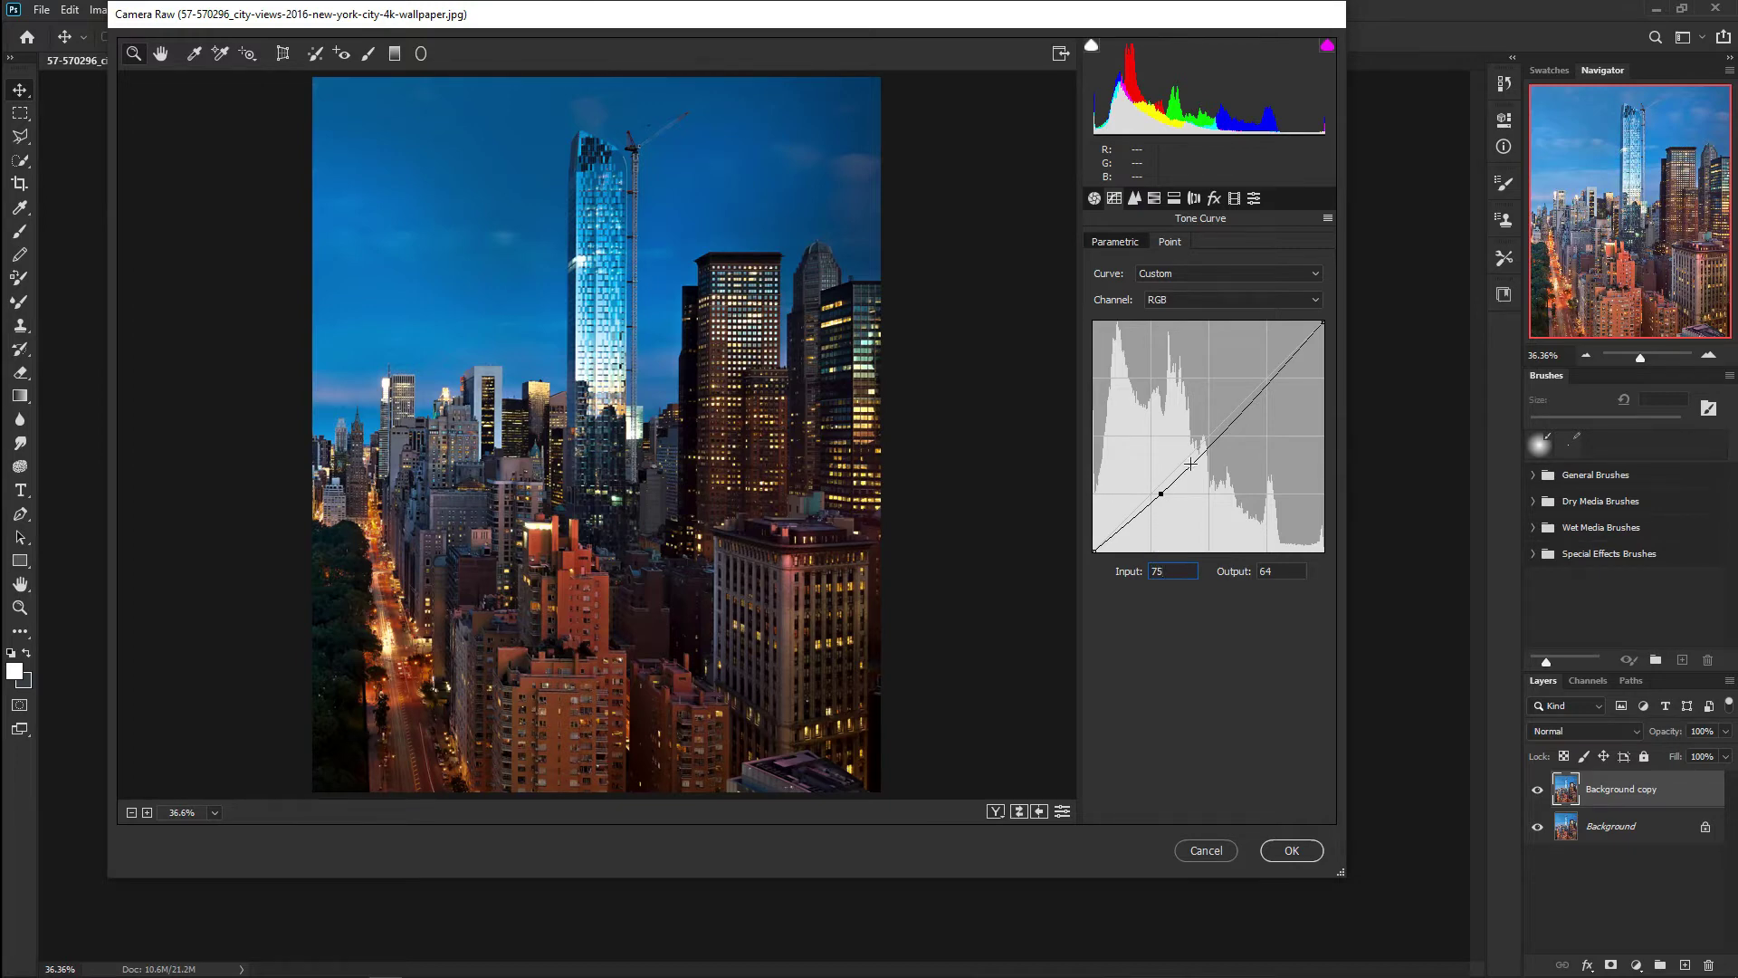
click(1270, 381)
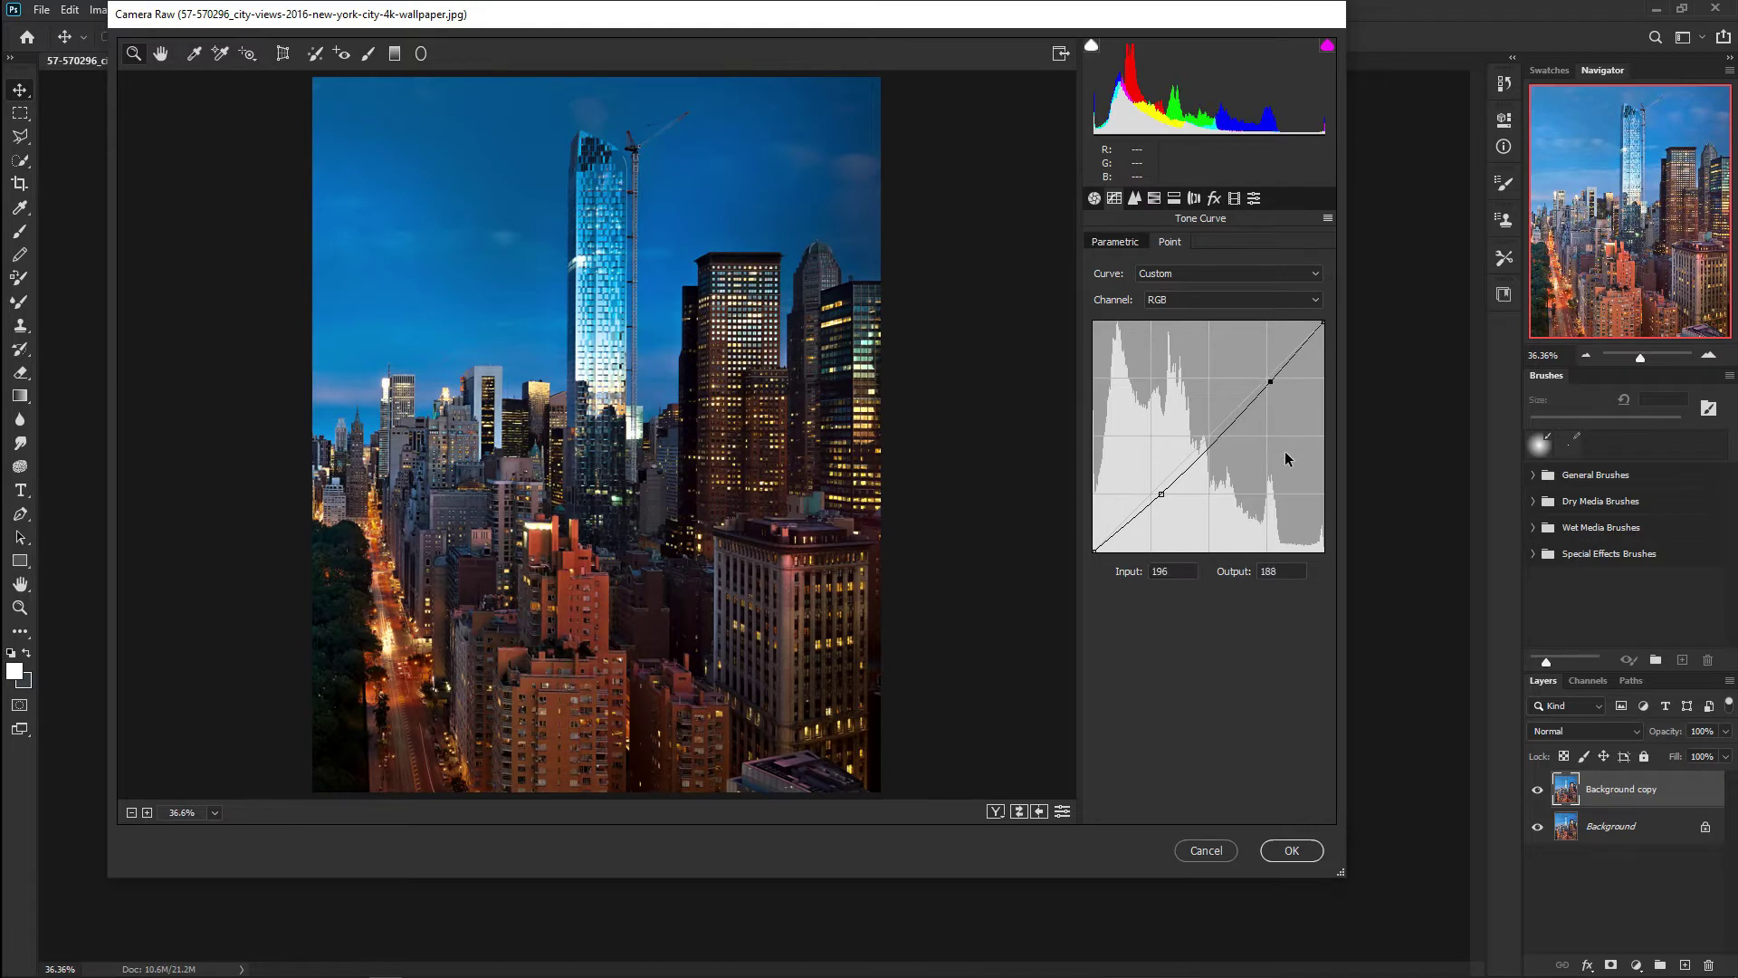
double_click(1282, 564)
click(1160, 495)
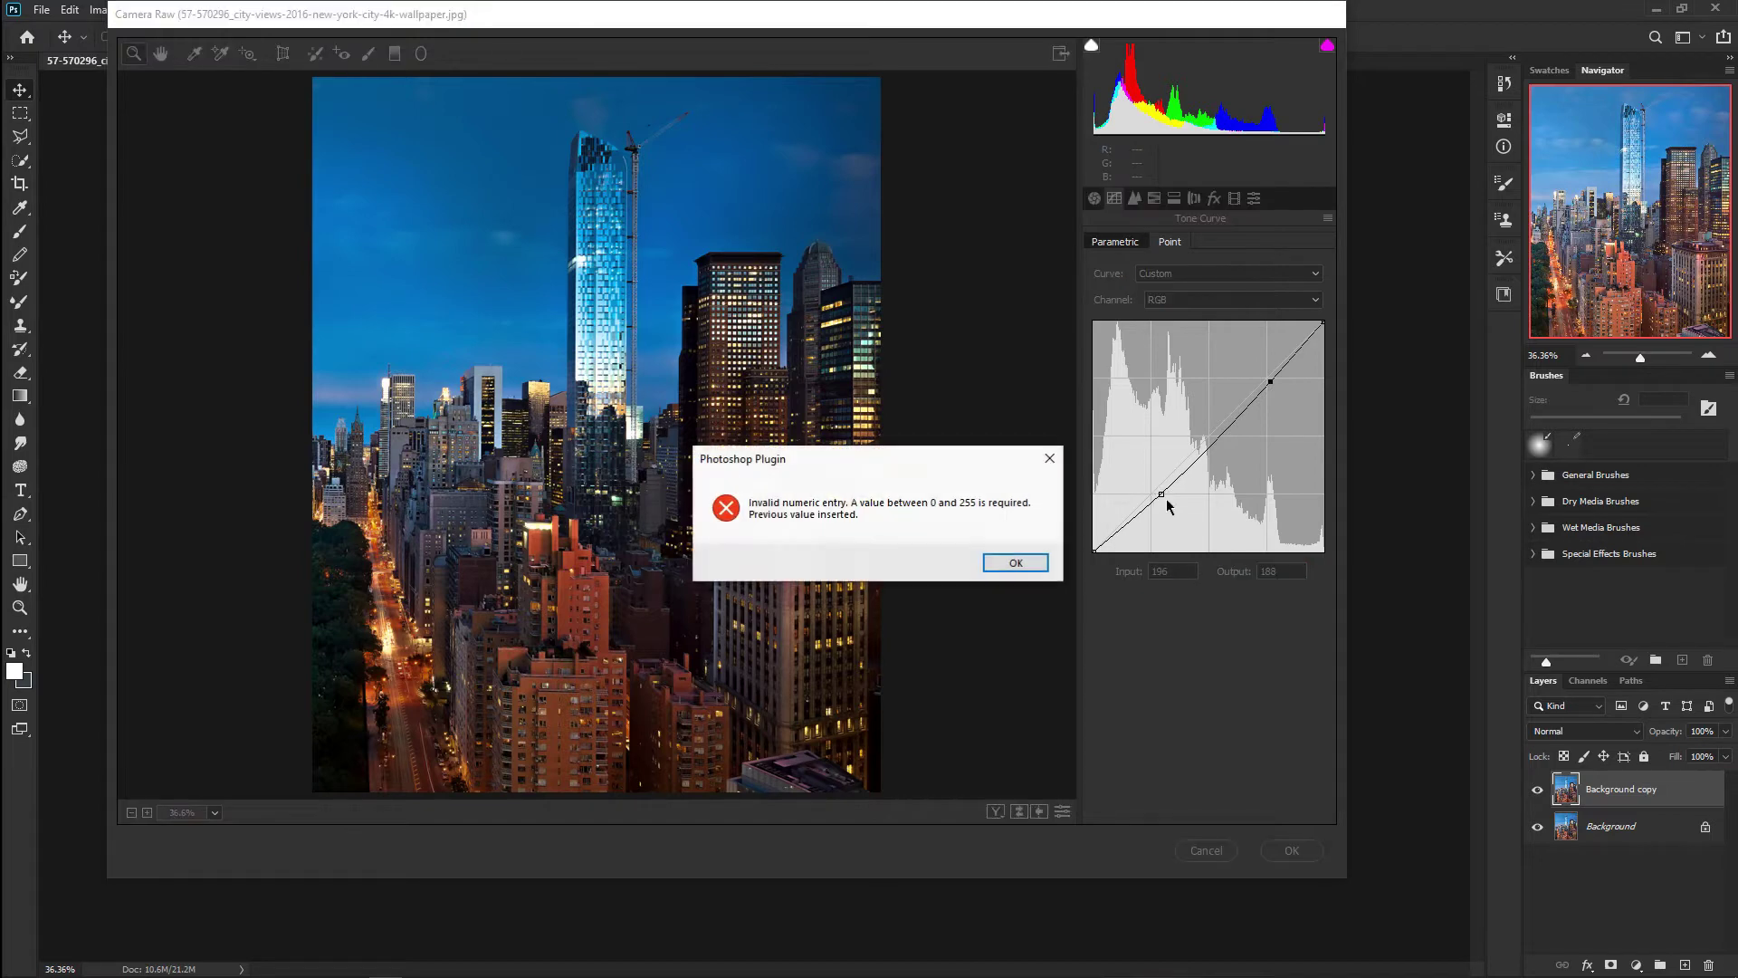
click(1033, 566)
Step: Undo the stray curve edits and set the shadow point to Input 75, Output 49
double_click(1166, 565)
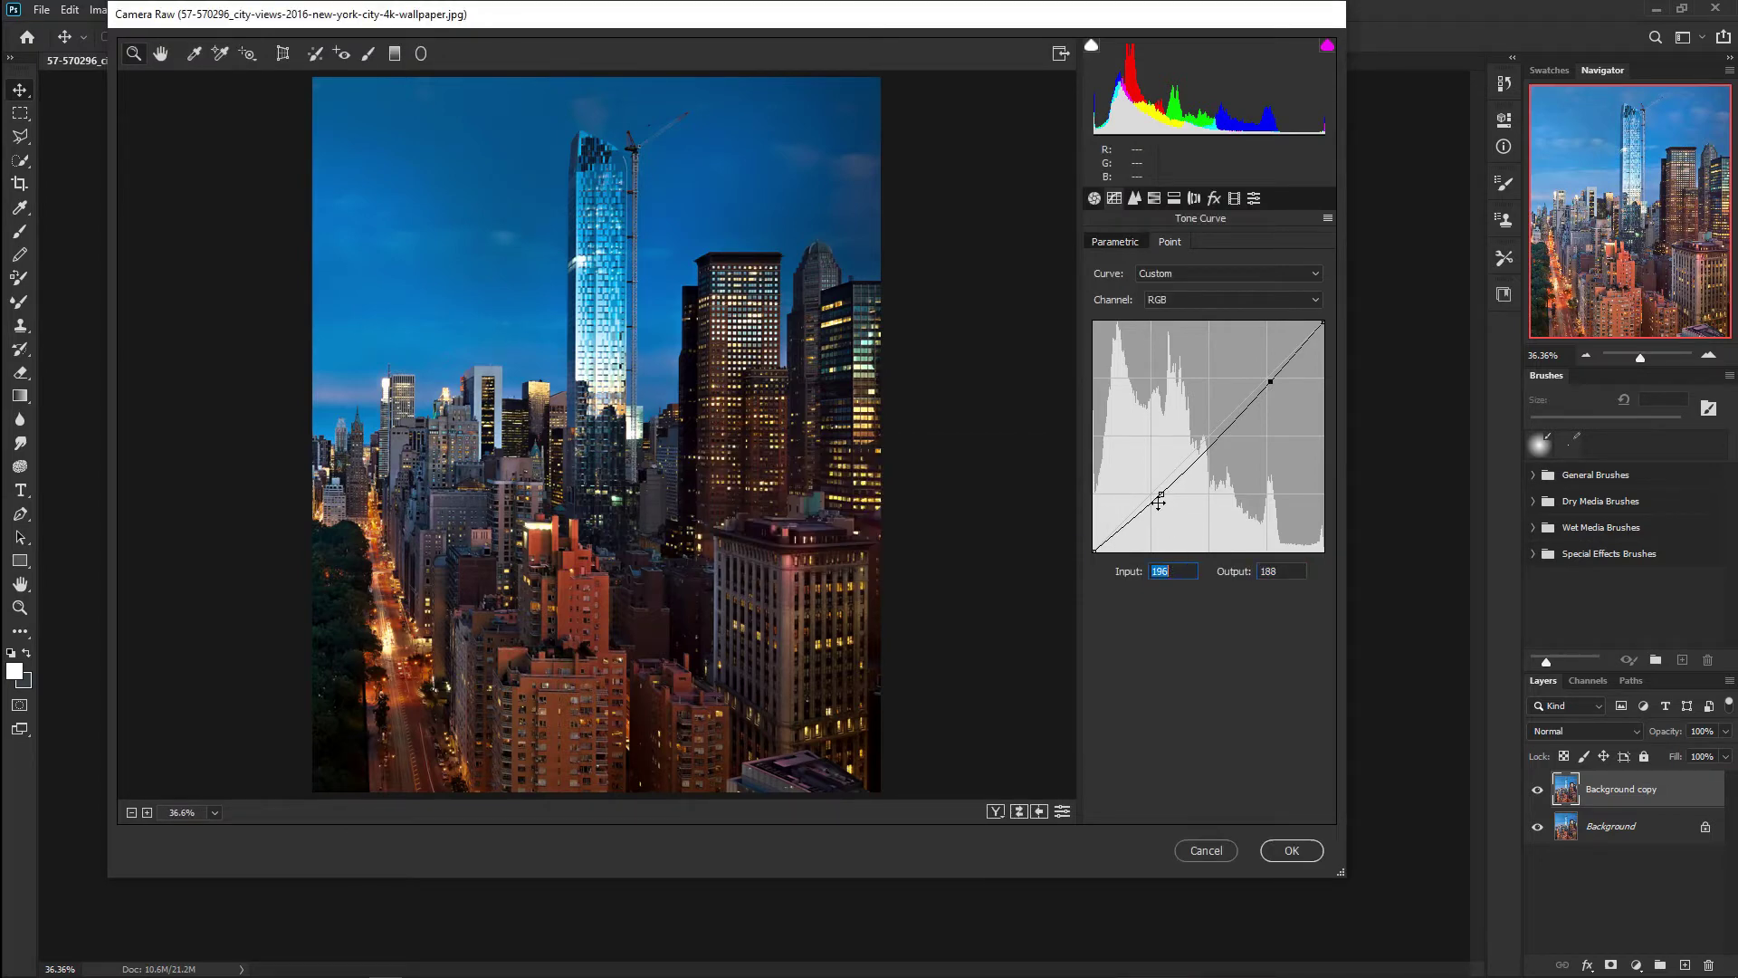
drag(1163, 493, 1165, 495)
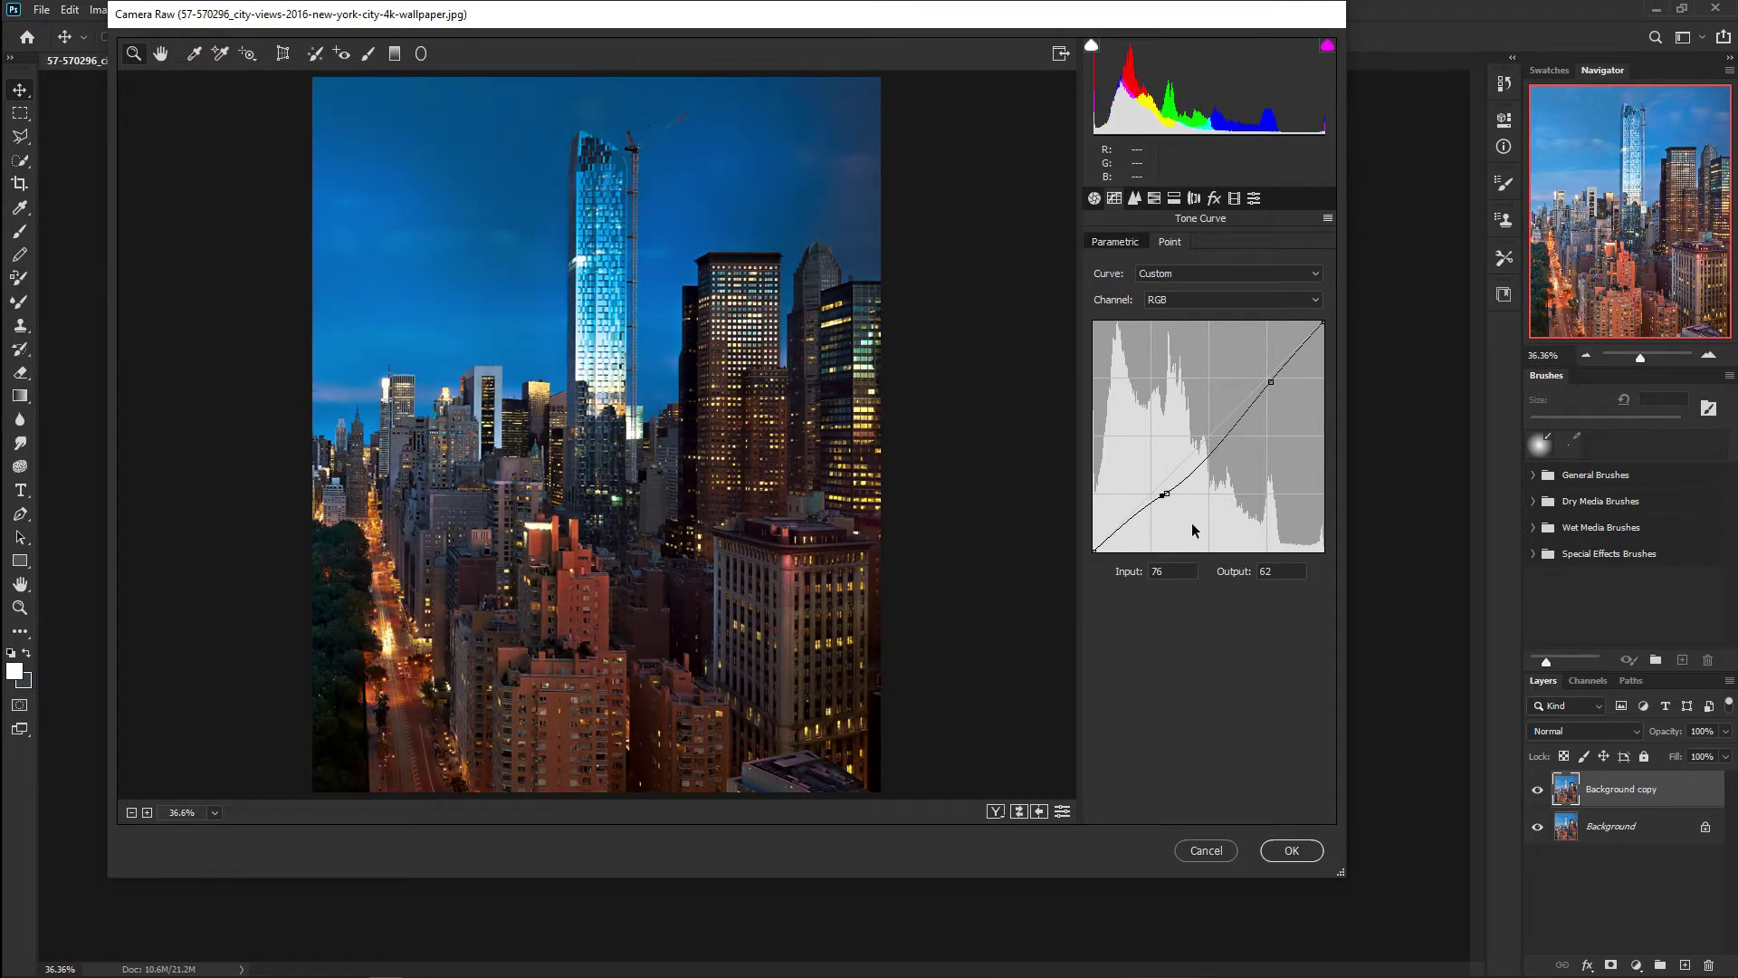
key(ctrl+z)
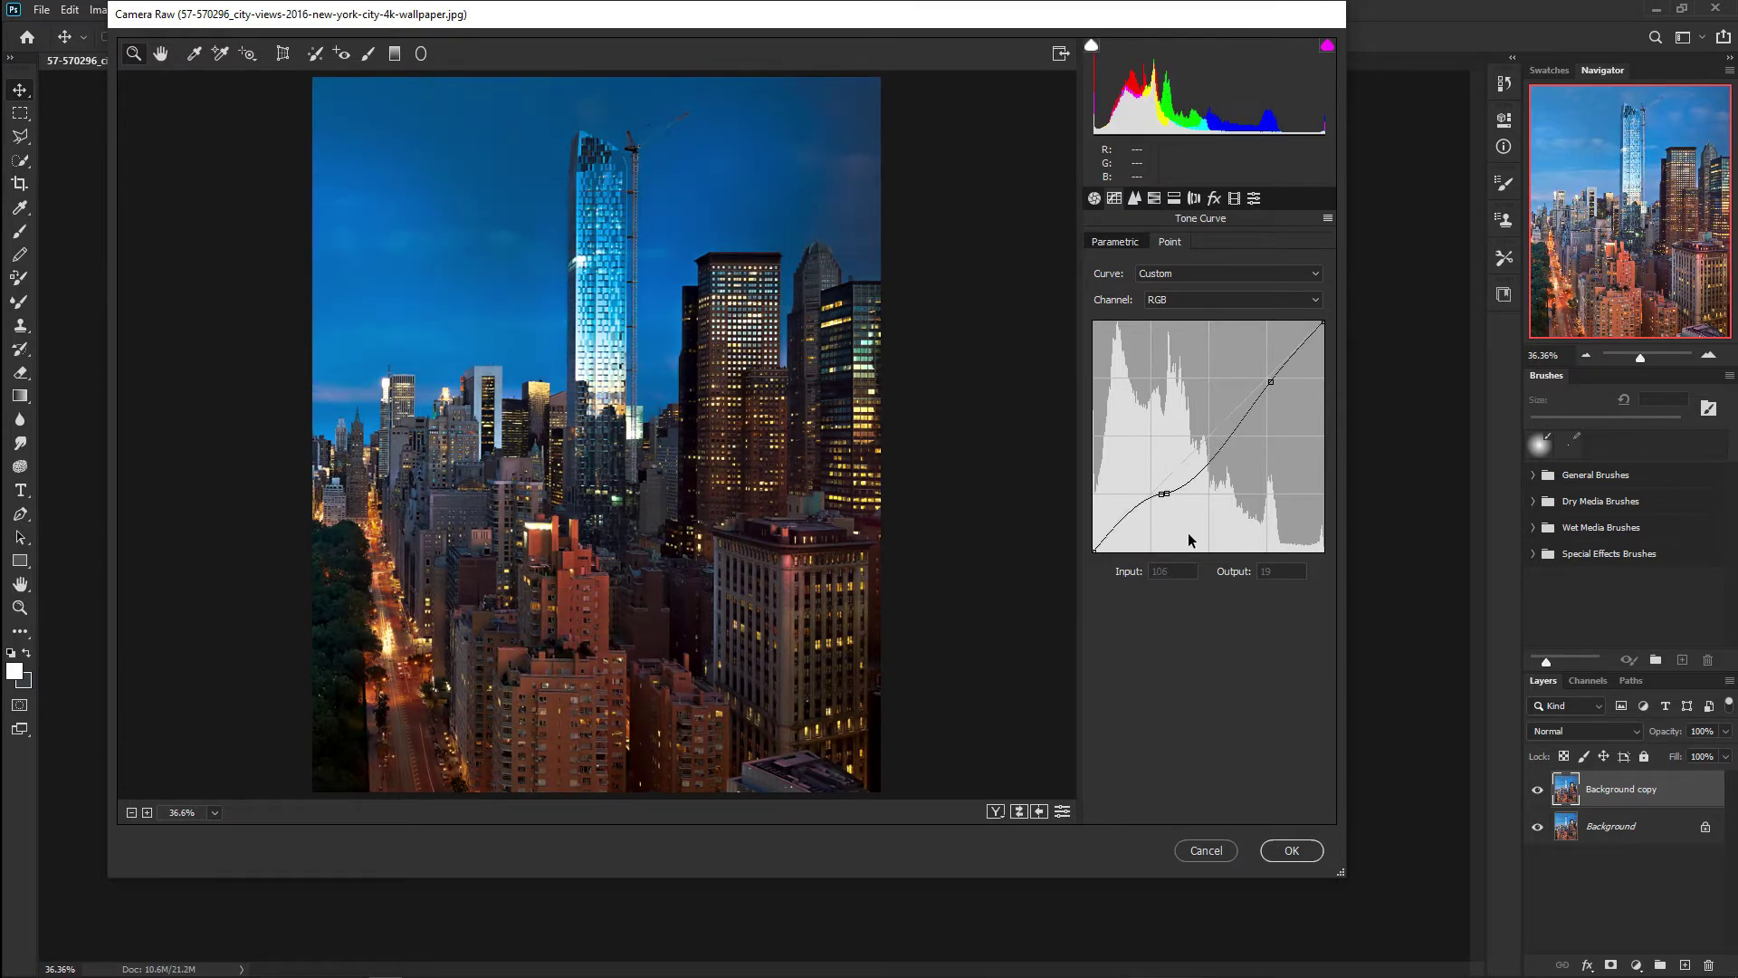
key(ctrl+z)
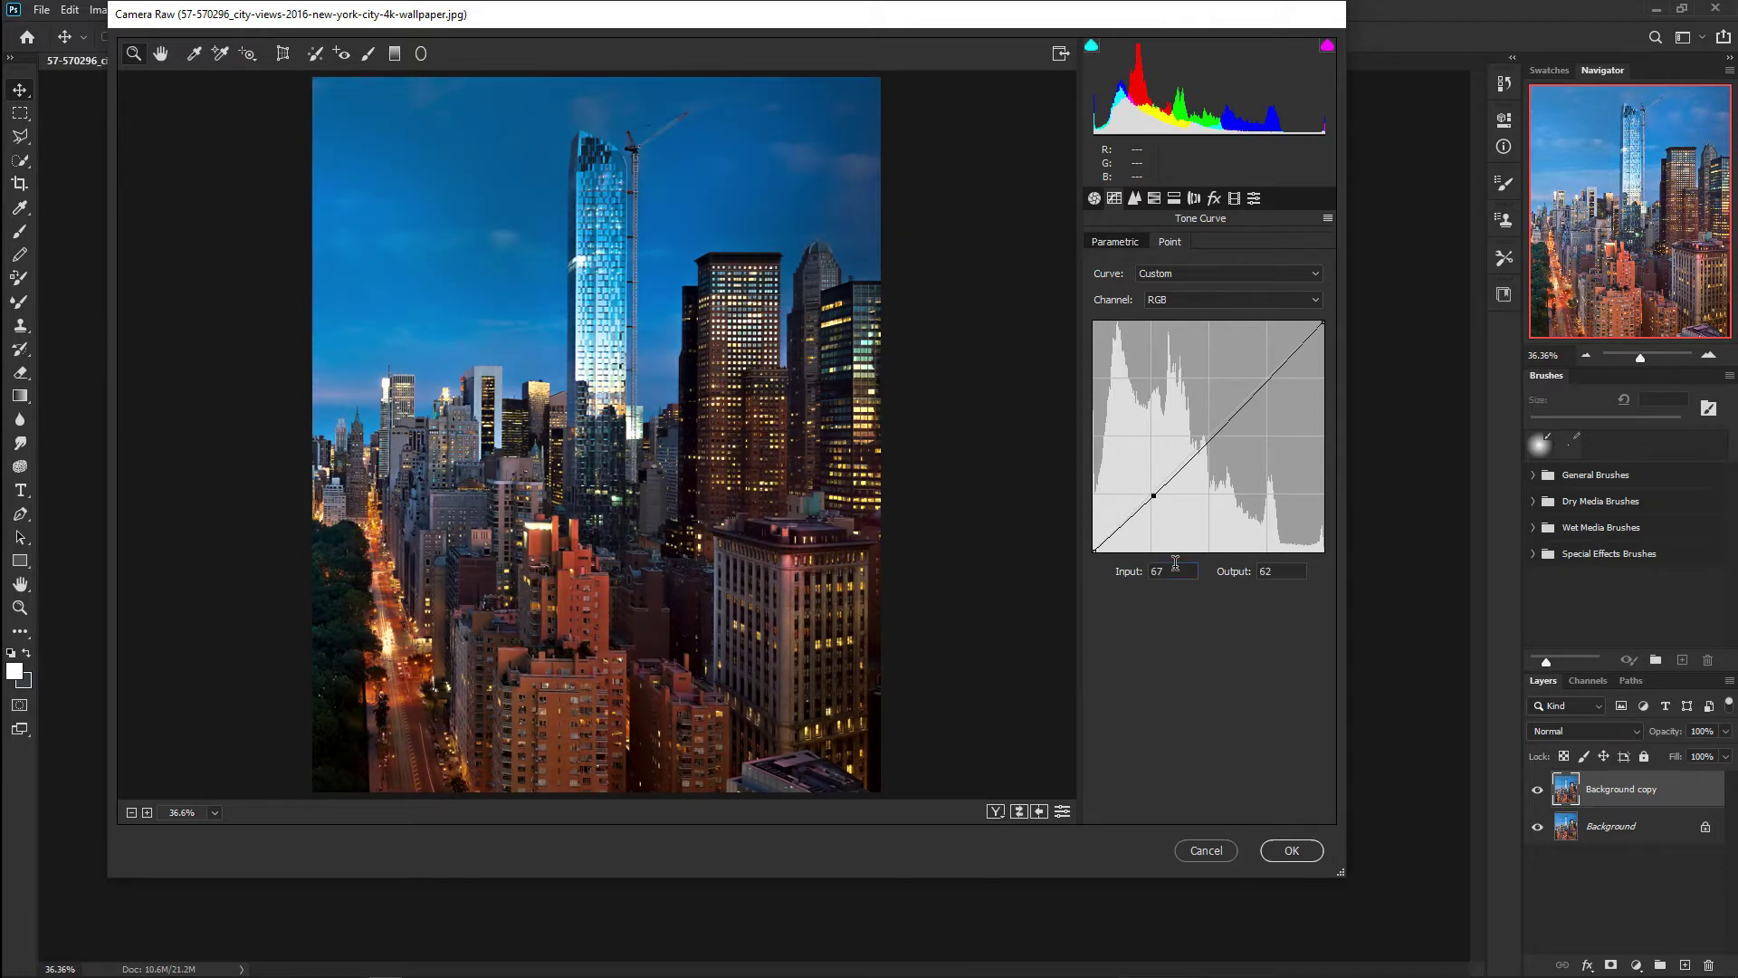
text(7)
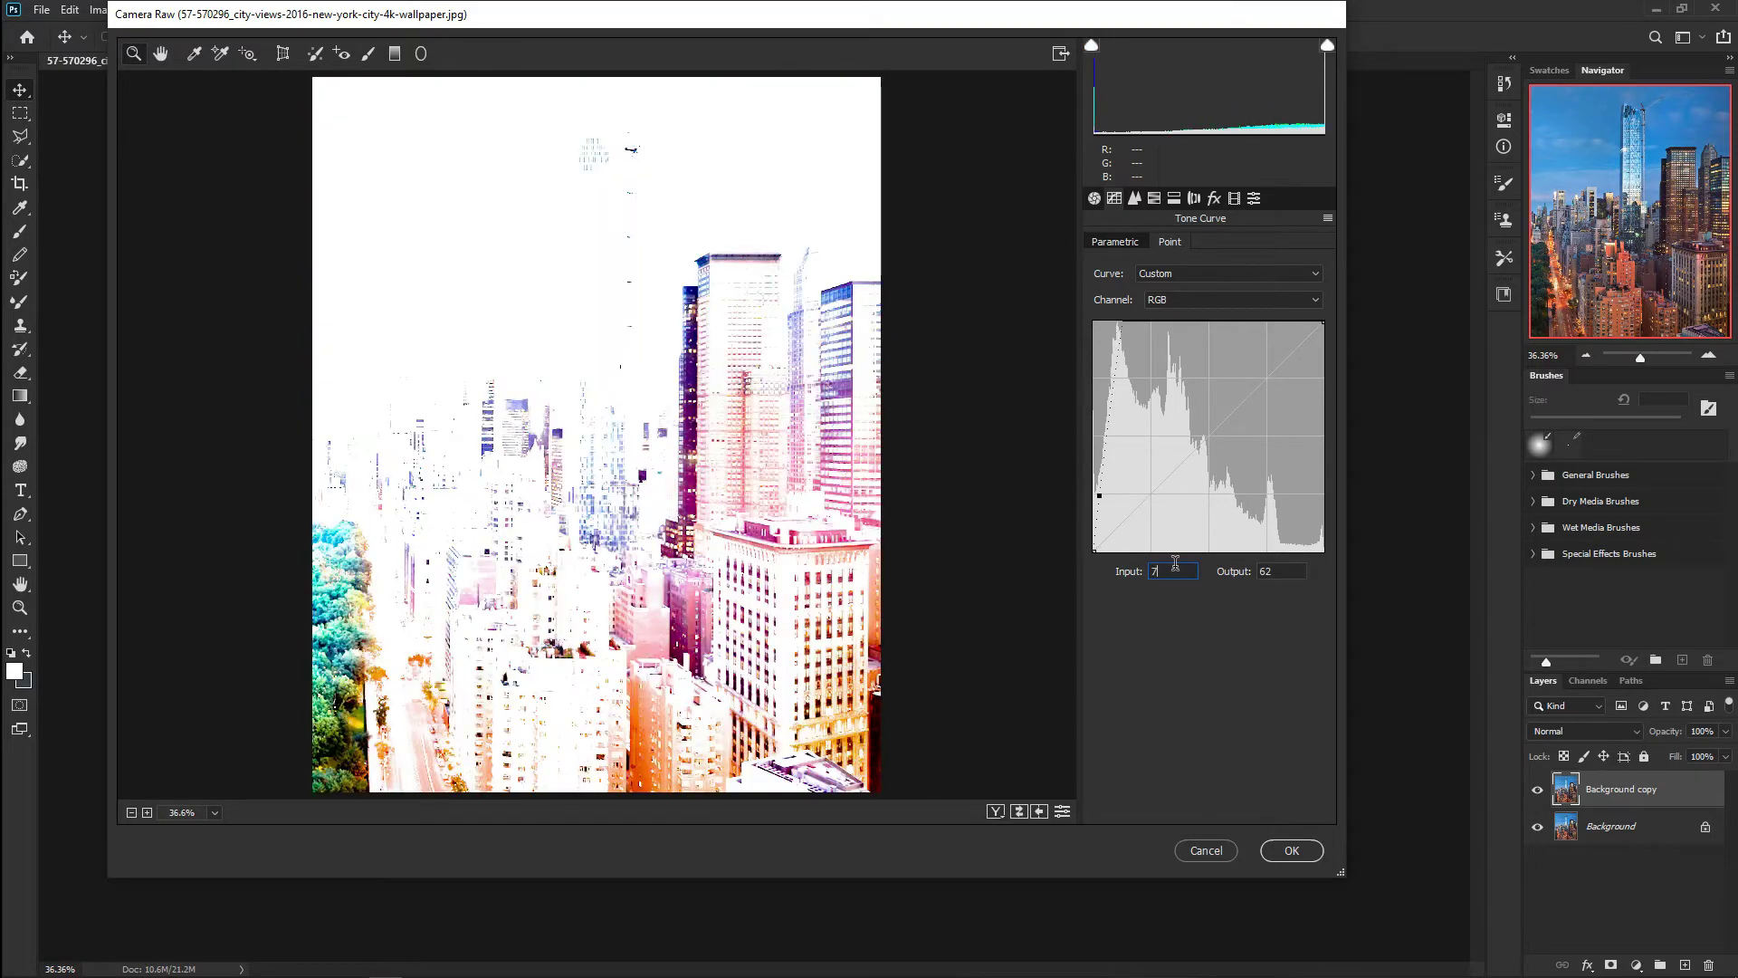
text(5)
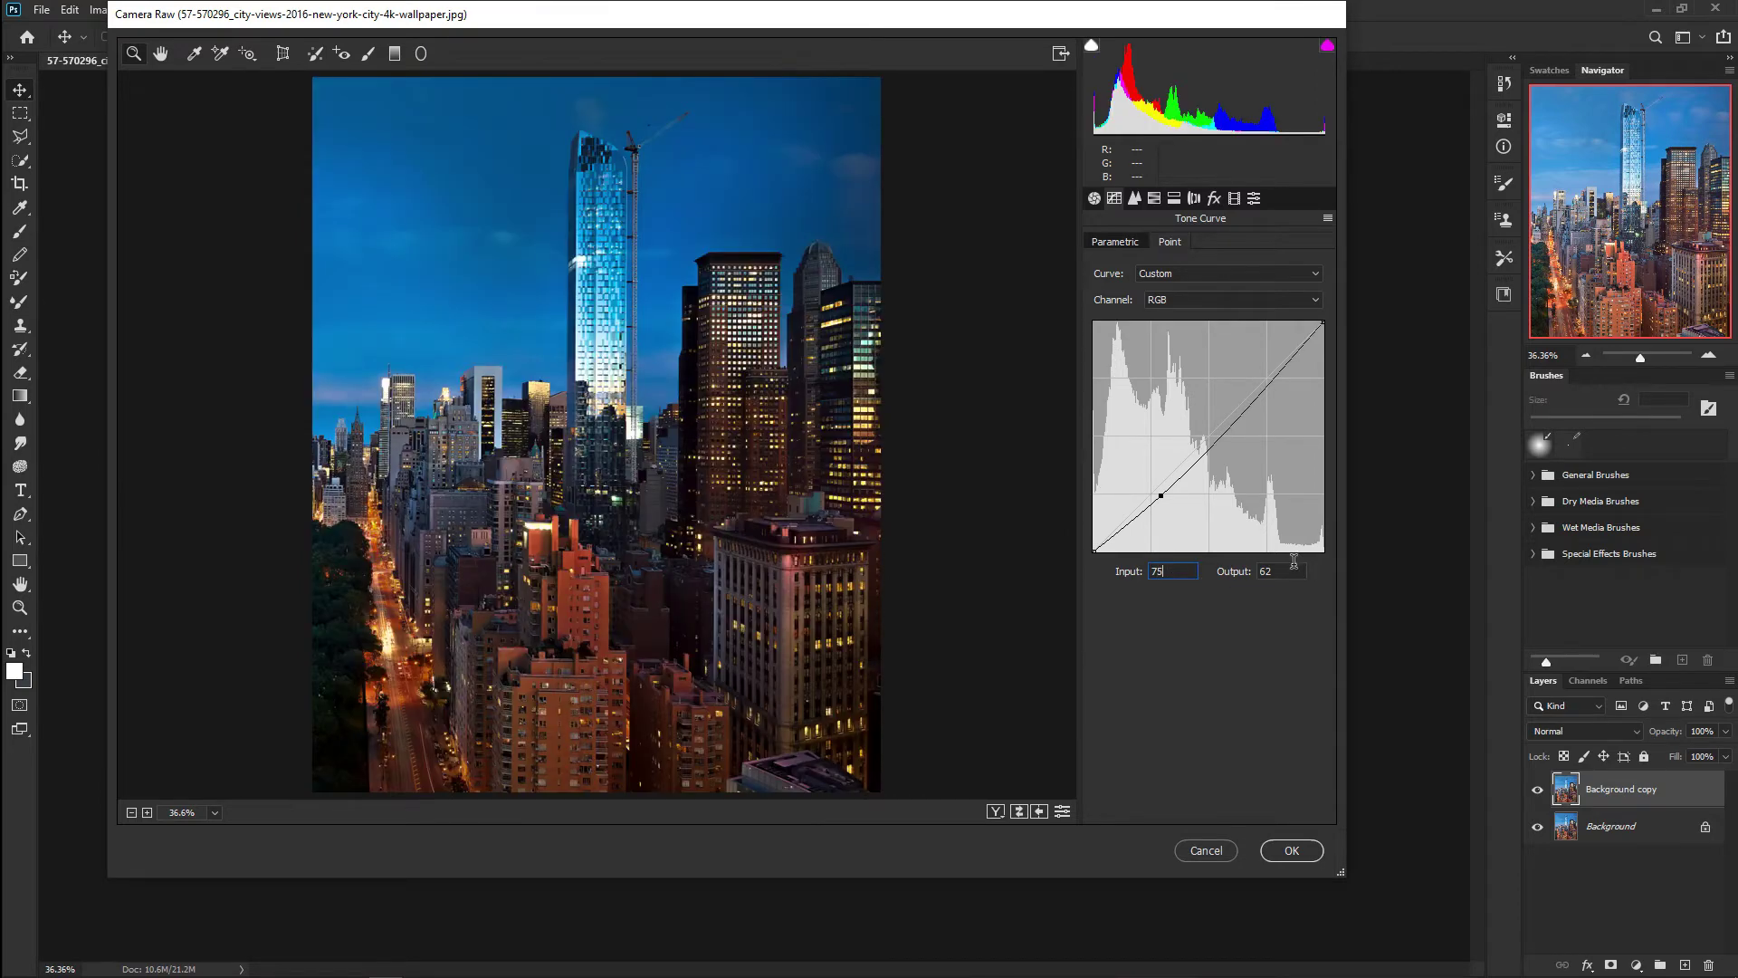
key(BackSpace)
text(4)
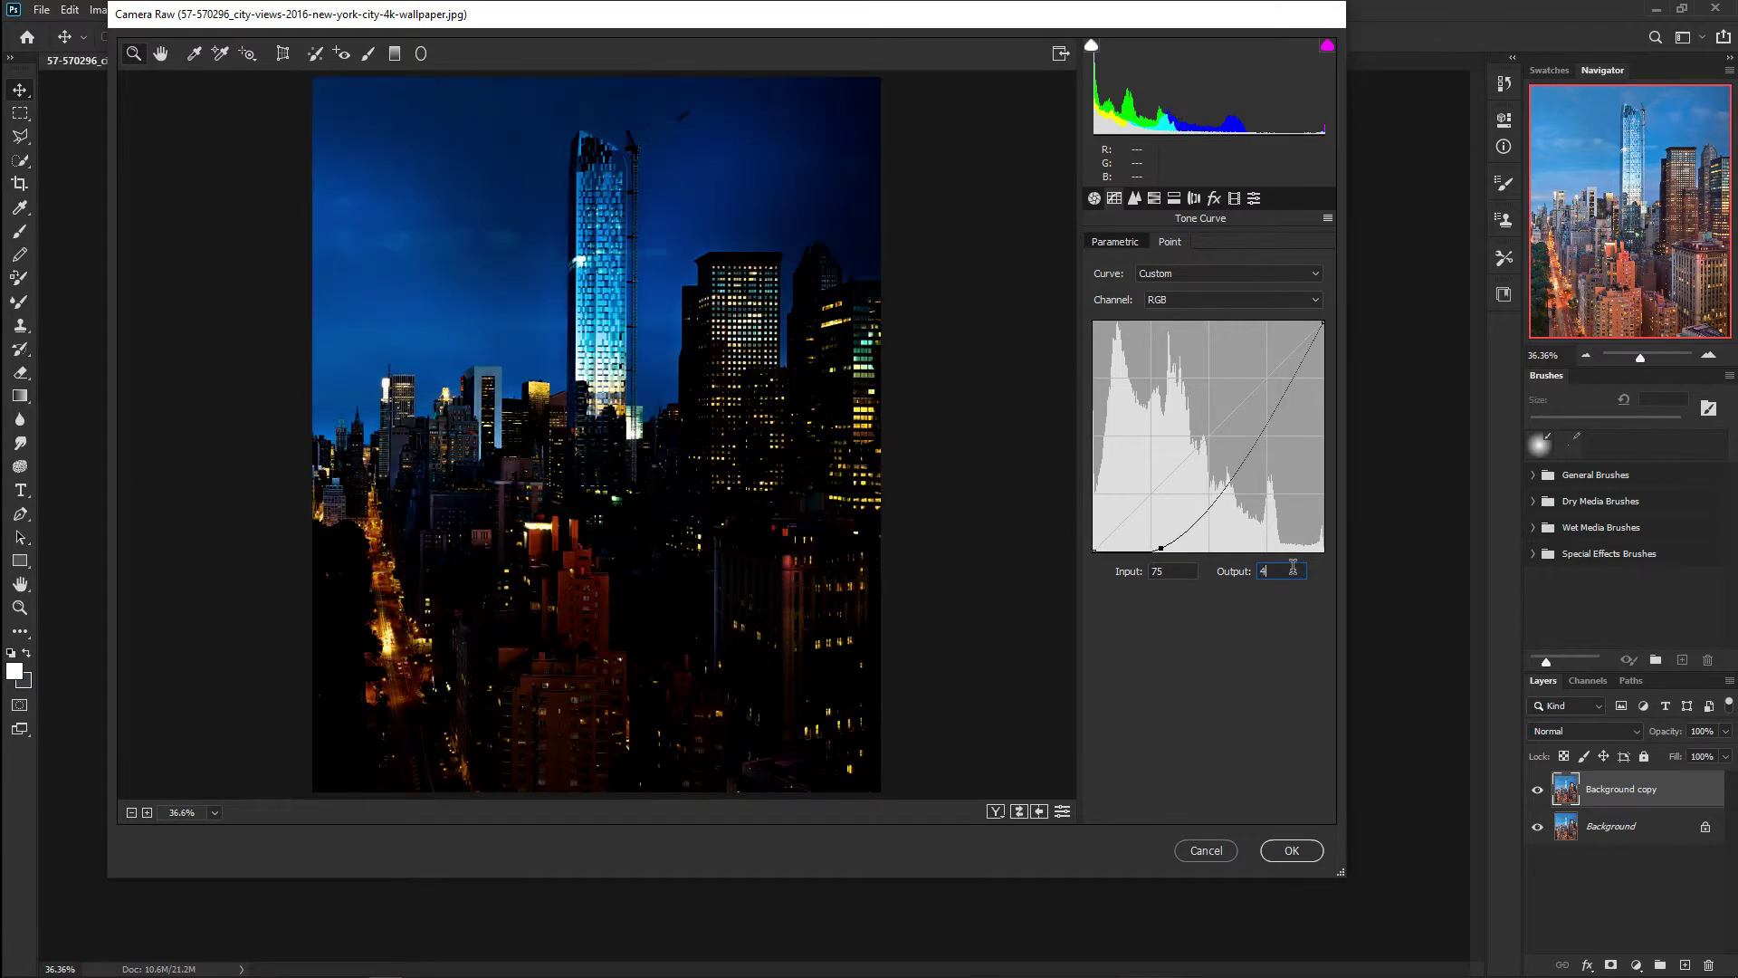
text(9)
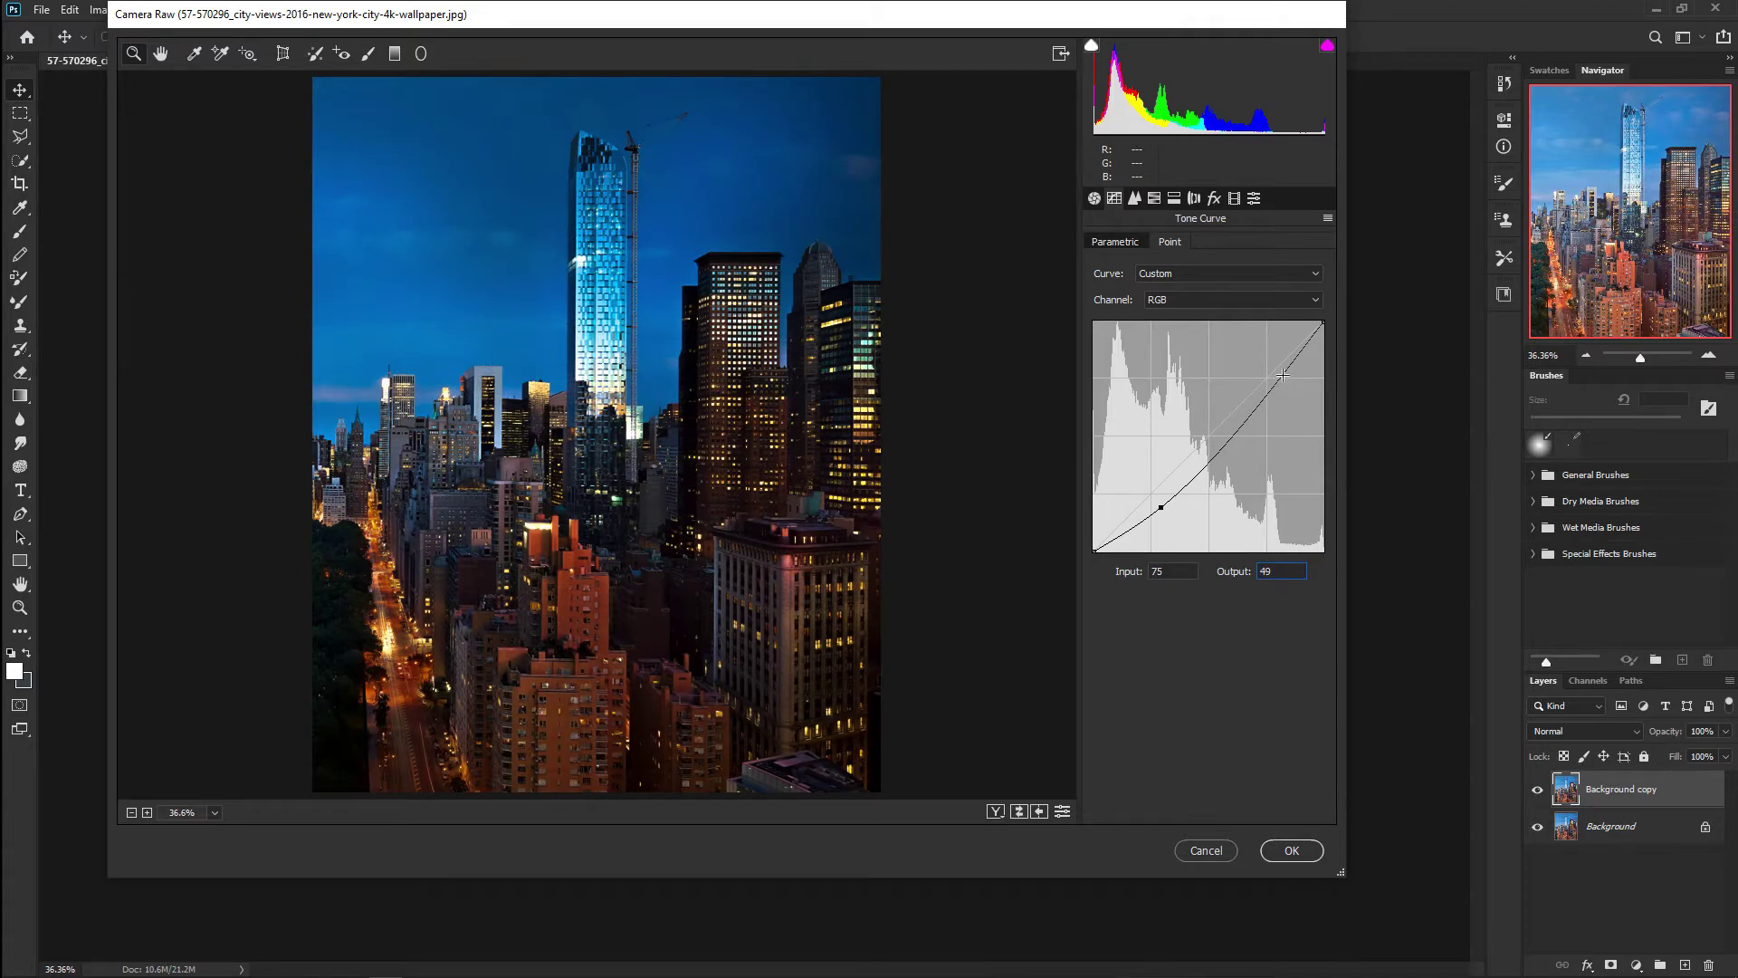
Step: Add the upper curve point at Input 207, Output 180
click(1274, 389)
click(1177, 571)
key(BackSpace)
text(7)
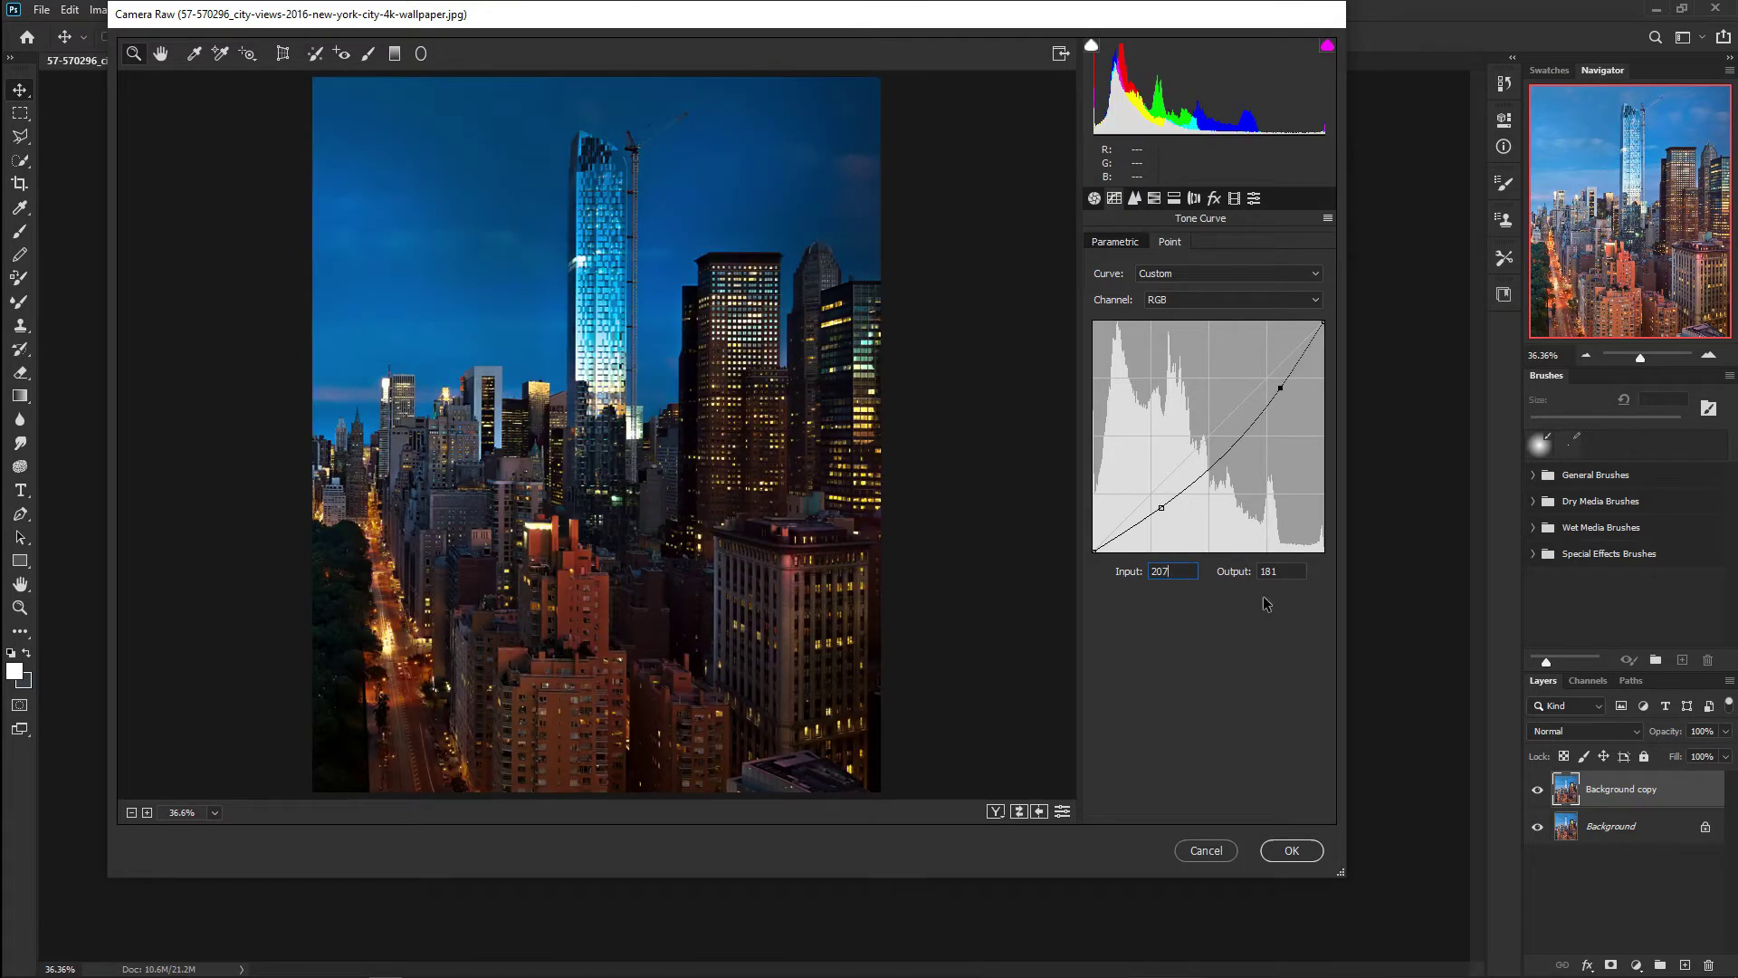
click(1280, 571)
key(BackSpace)
text(0)
click(1143, 242)
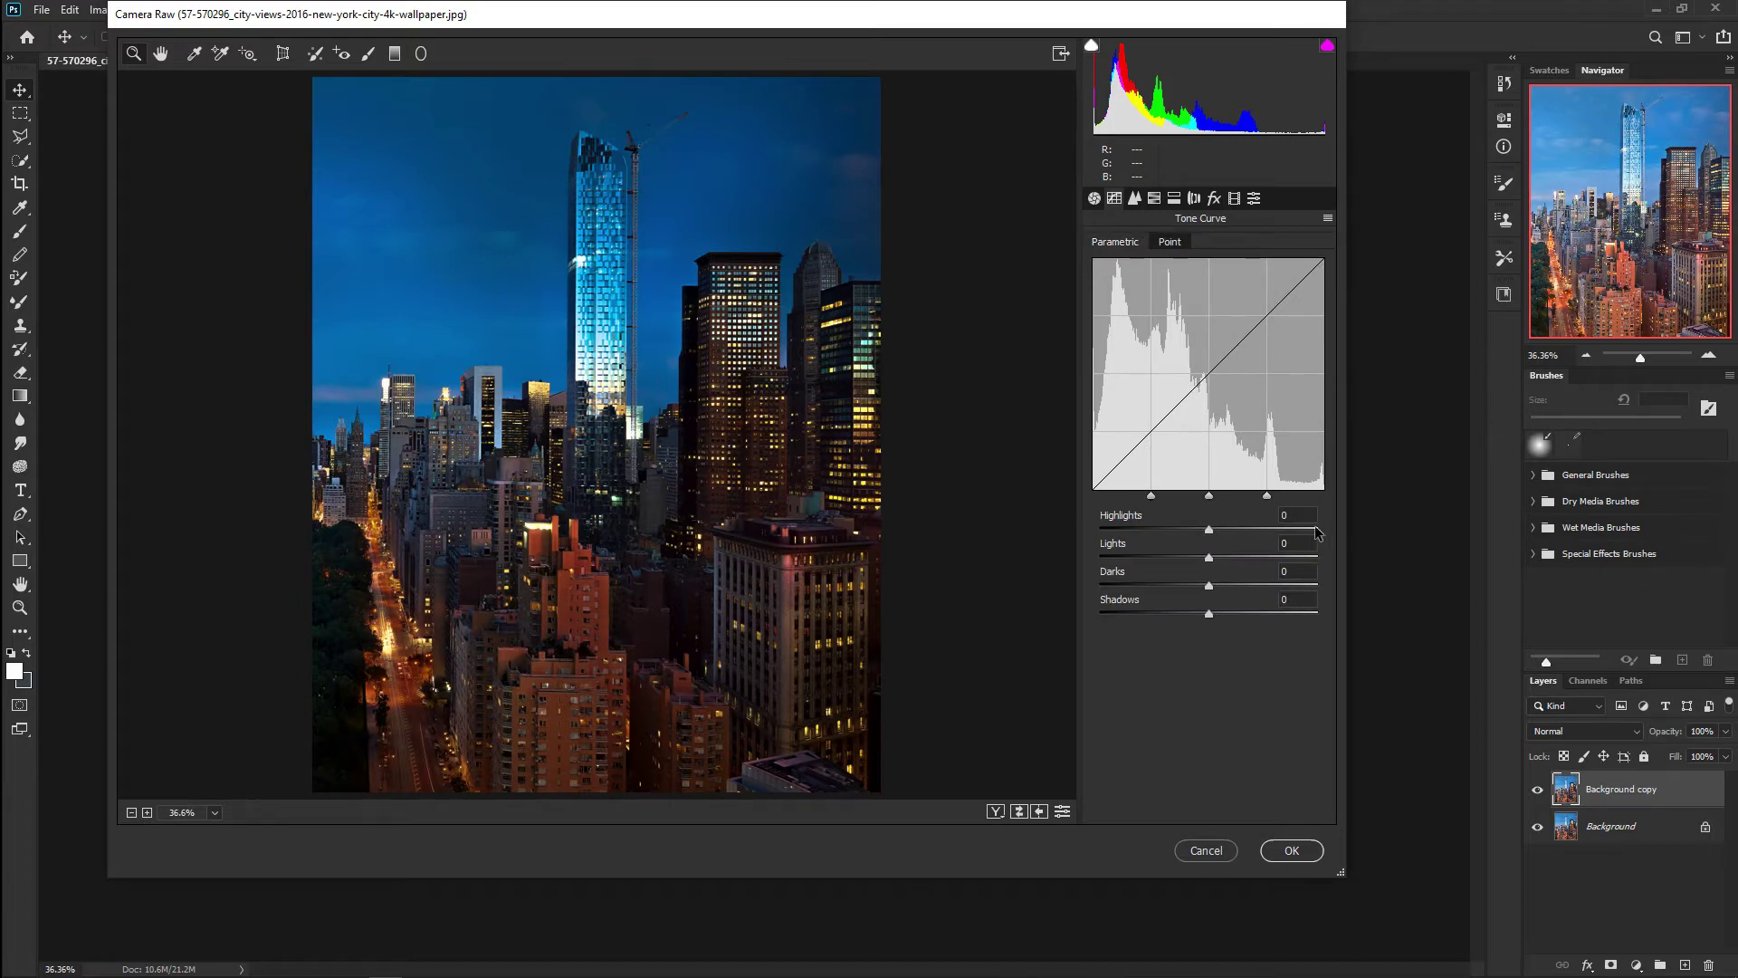
Step: Set the parametric curve to Highlights -18, Lights -48, Darks +31, Shadows +6
click(1206, 533)
mouse_move(1206, 532)
mouse_down()
mouse_move(1186, 536)
mouse_move(1233, 573)
mouse_up()
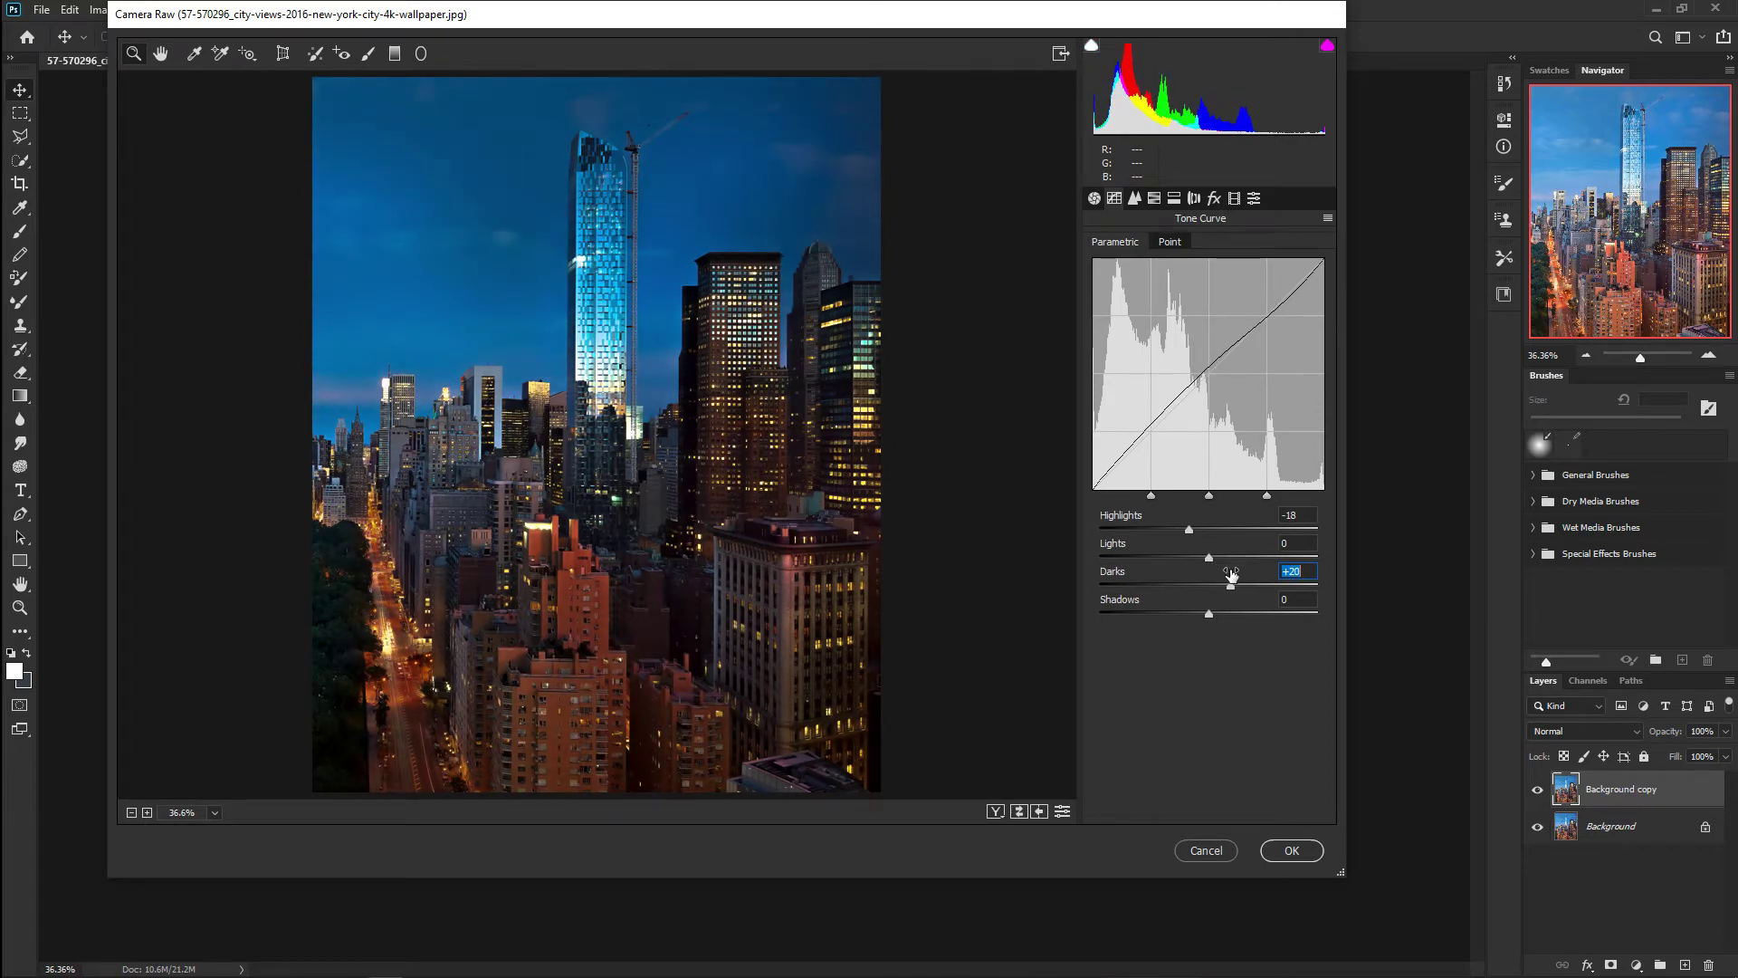
drag(1233, 573, 1166, 565)
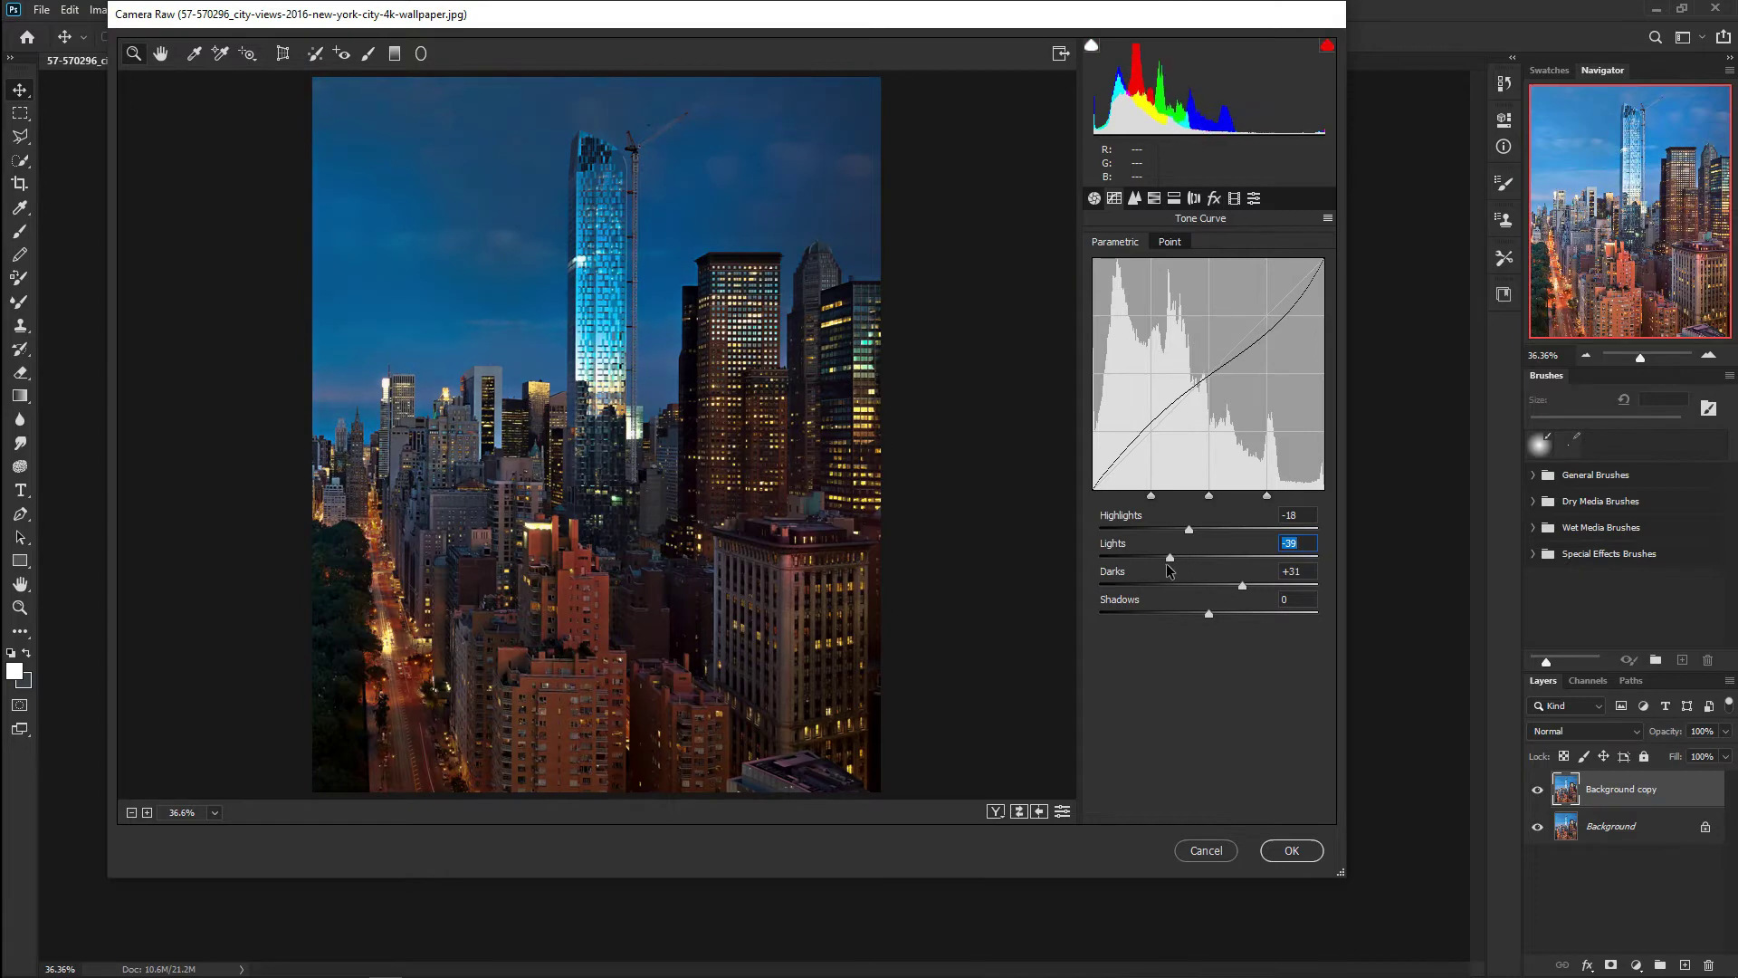
drag(1166, 568, 1214, 626)
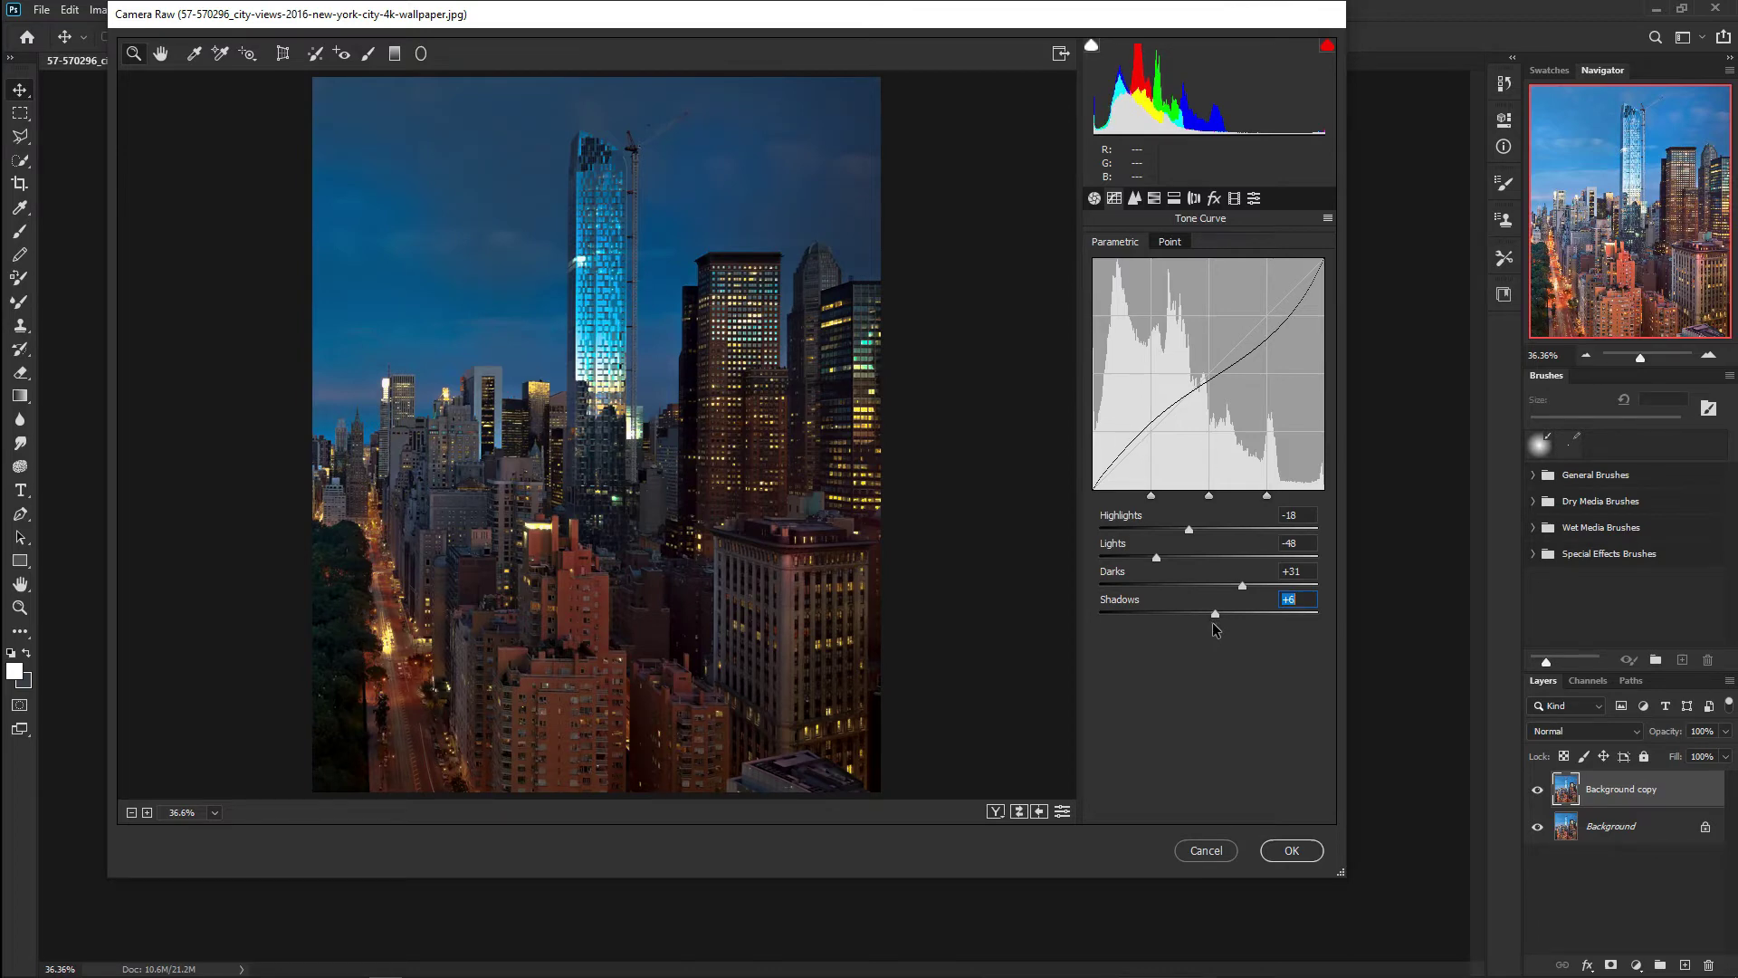
click(1136, 198)
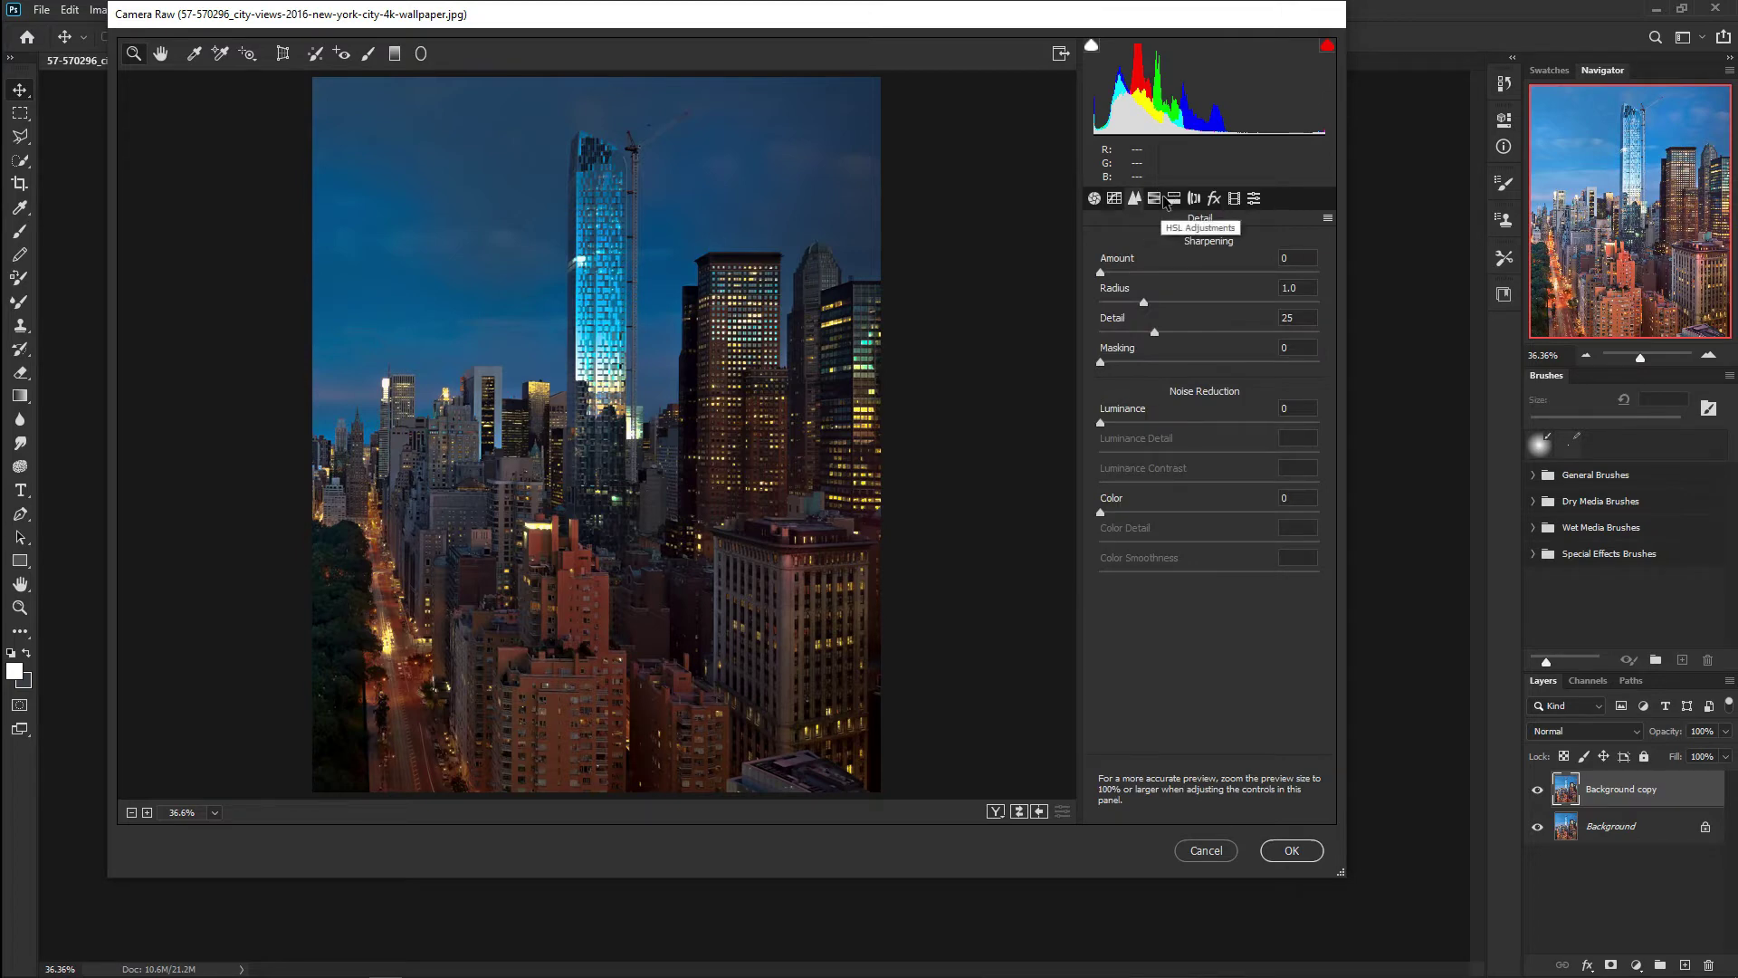
Step: Set HSL Hue to Reds +16, Oranges -10, Yellows -98, Aquas +100, Blues -53
click(1156, 199)
click(1110, 246)
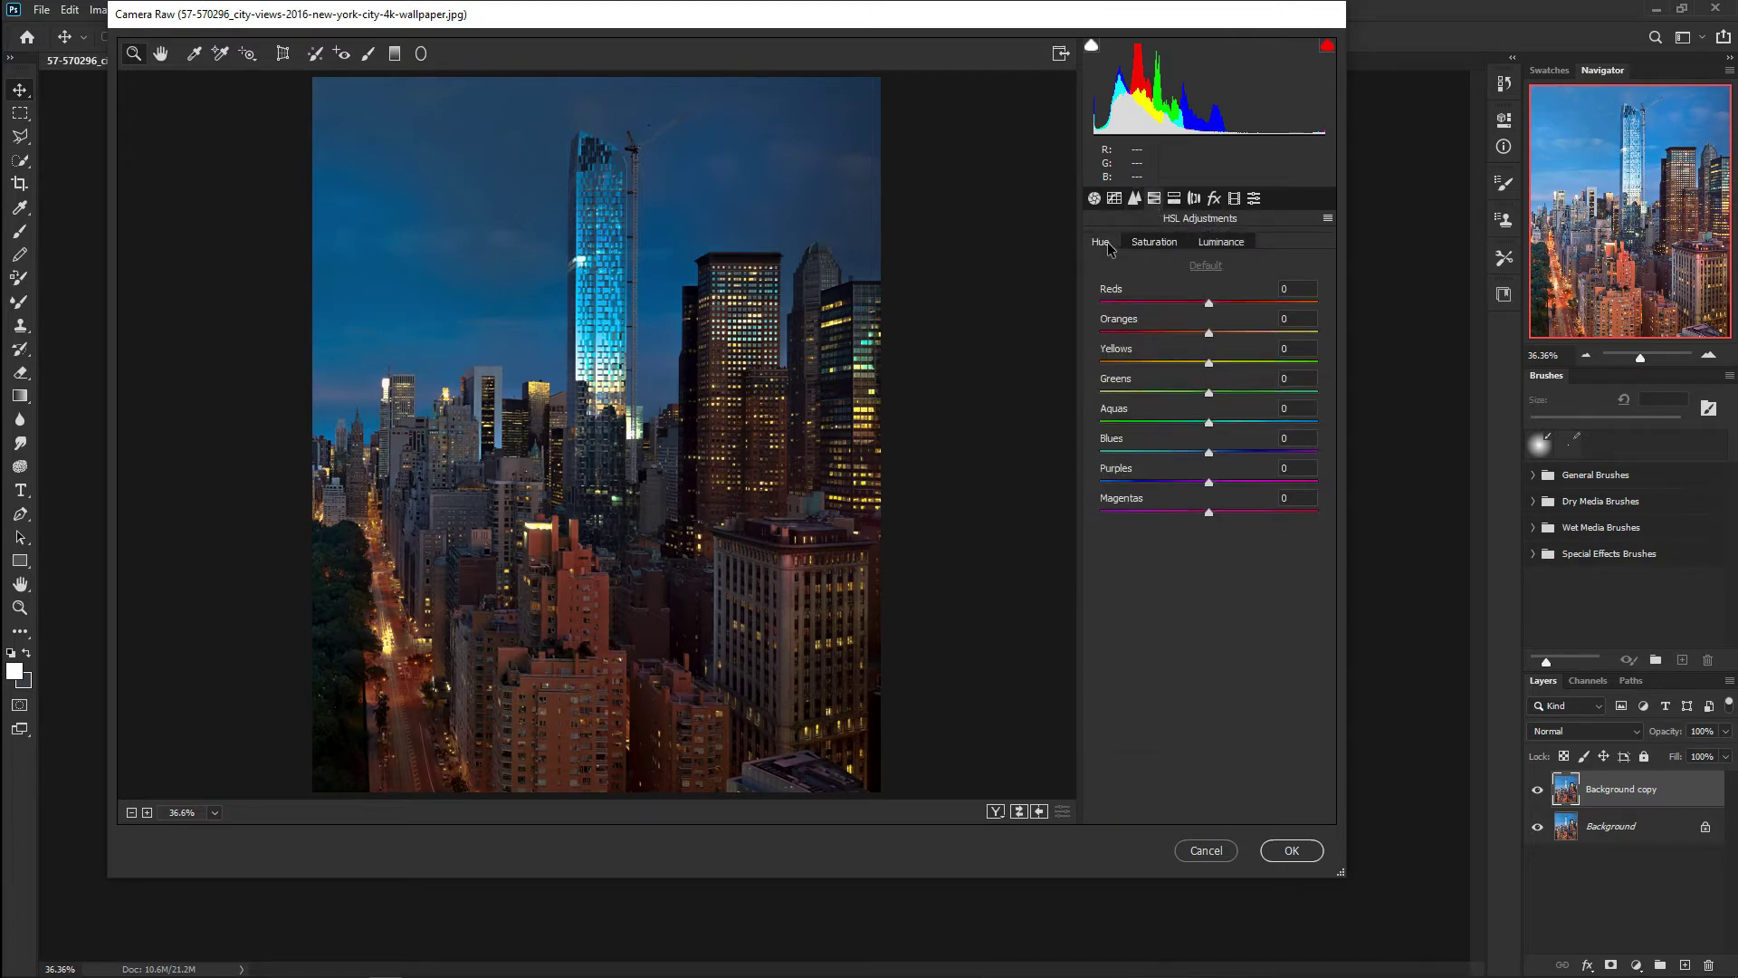
drag(1217, 302, 1196, 341)
drag(1209, 367, 1100, 366)
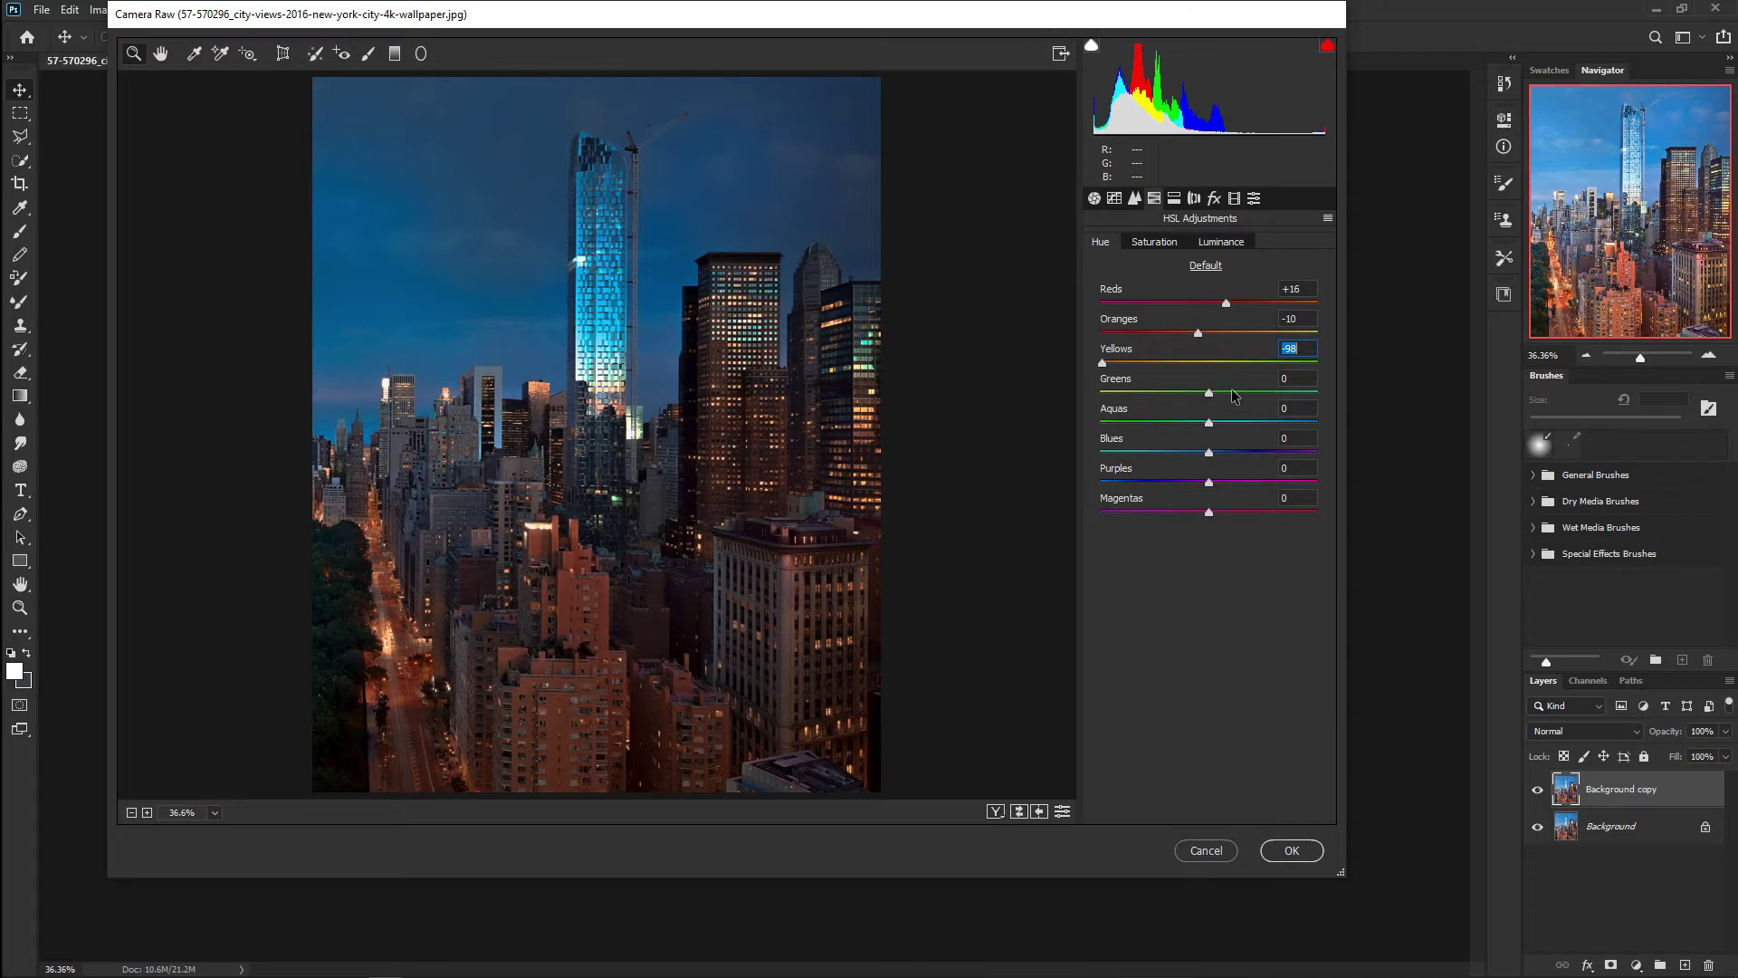
click(1219, 423)
drag(1219, 424, 1331, 424)
drag(1209, 453, 1163, 453)
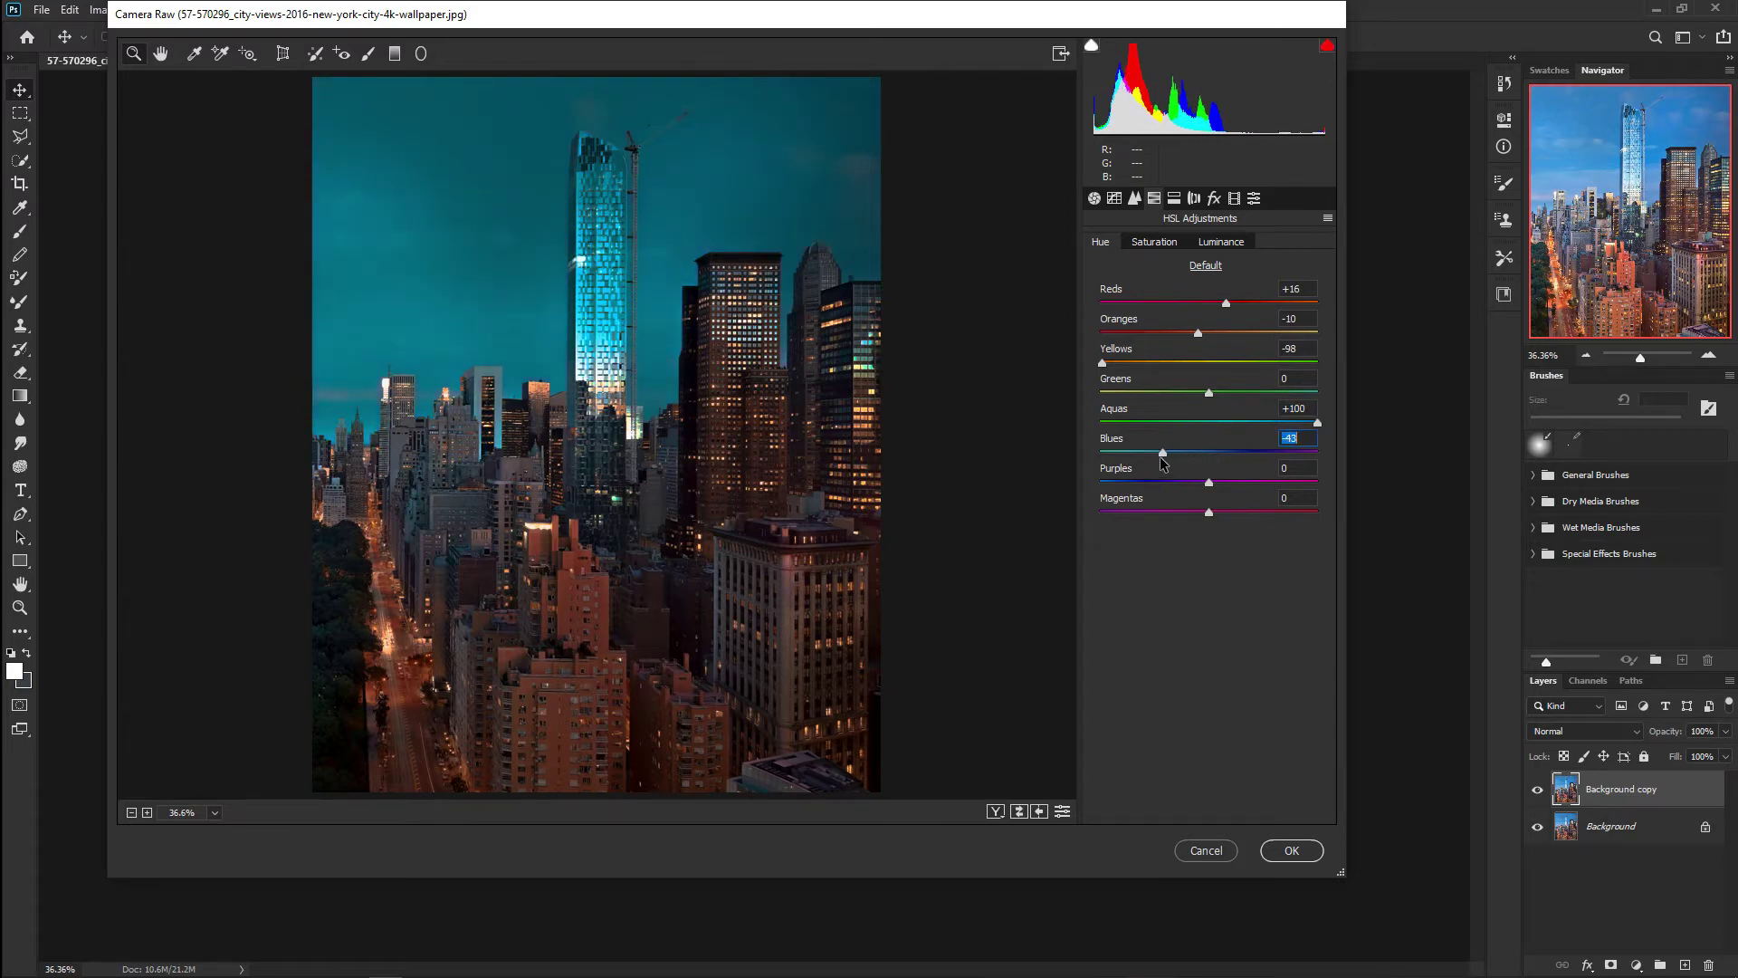
drag(1161, 458, 1152, 452)
Step: Set HSL Saturation: Reds -91, Oranges +4, Yellows -20, Greens -8, Aquas/Blues -100, Purples +62
click(1152, 243)
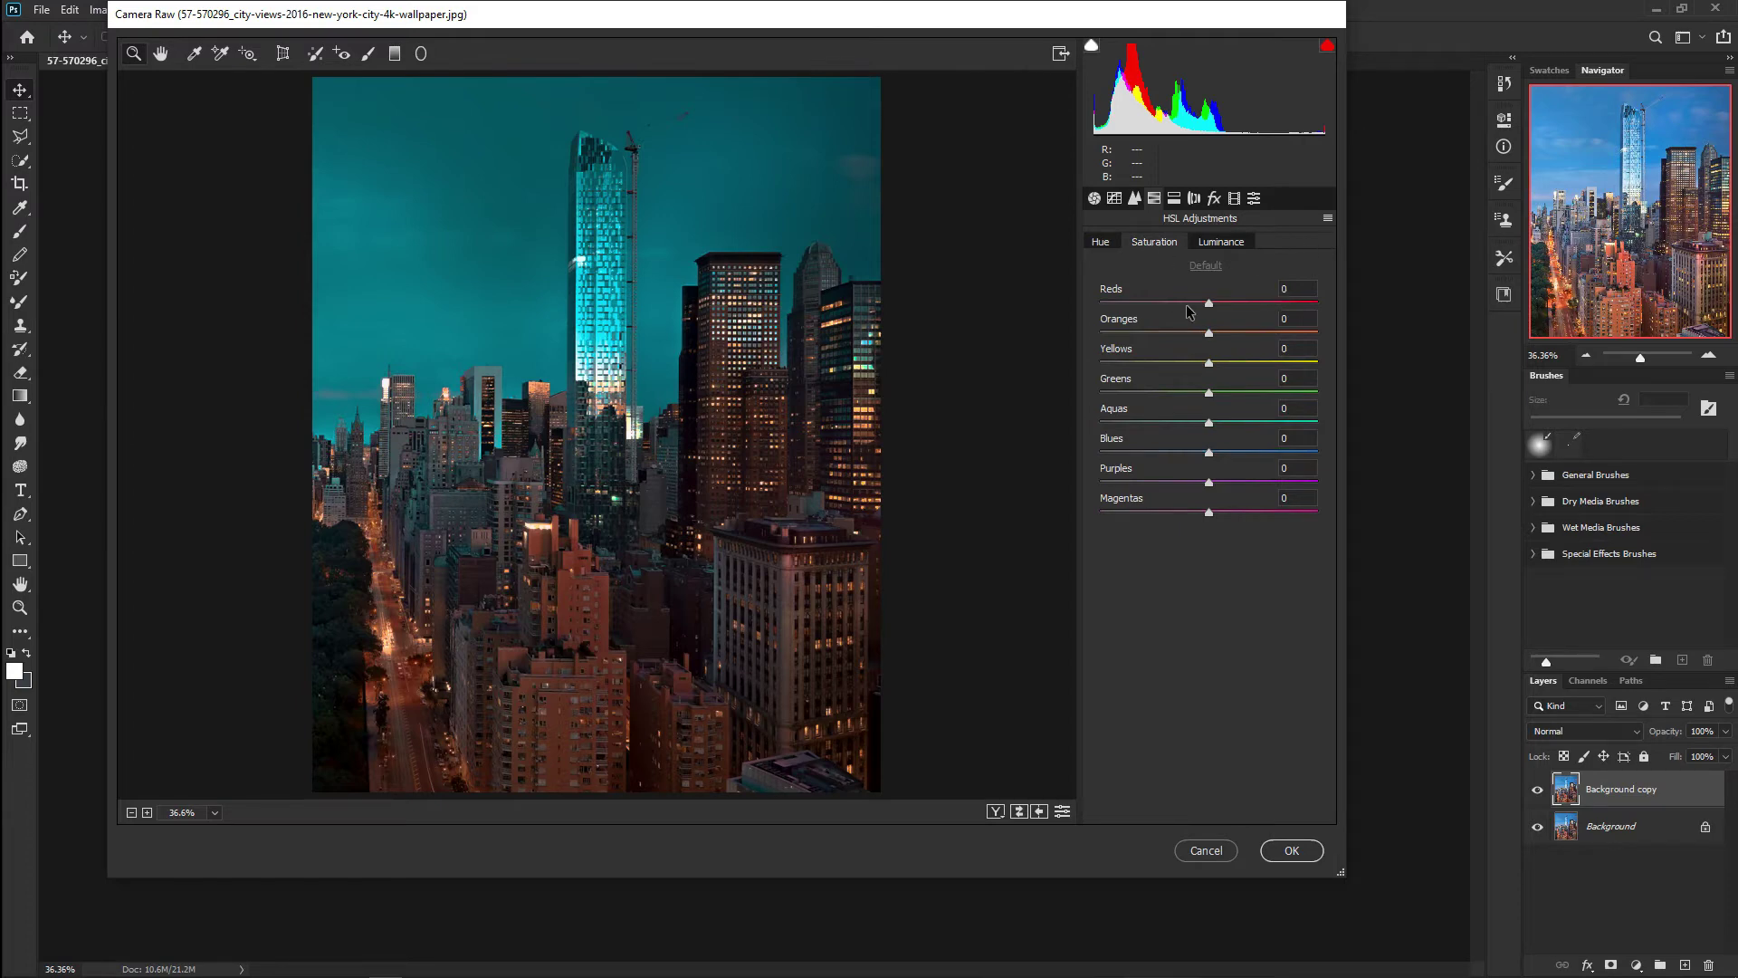
mouse_move(1208, 303)
mouse_down()
mouse_move(1079, 304)
mouse_move(1100, 314)
mouse_up()
drag(1215, 335, 1218, 337)
mouse_move(1216, 368)
mouse_down()
mouse_move(1179, 376)
mouse_move(1180, 399)
mouse_move(1201, 395)
mouse_up()
drag(1210, 424, 1097, 425)
drag(1208, 453, 1001, 443)
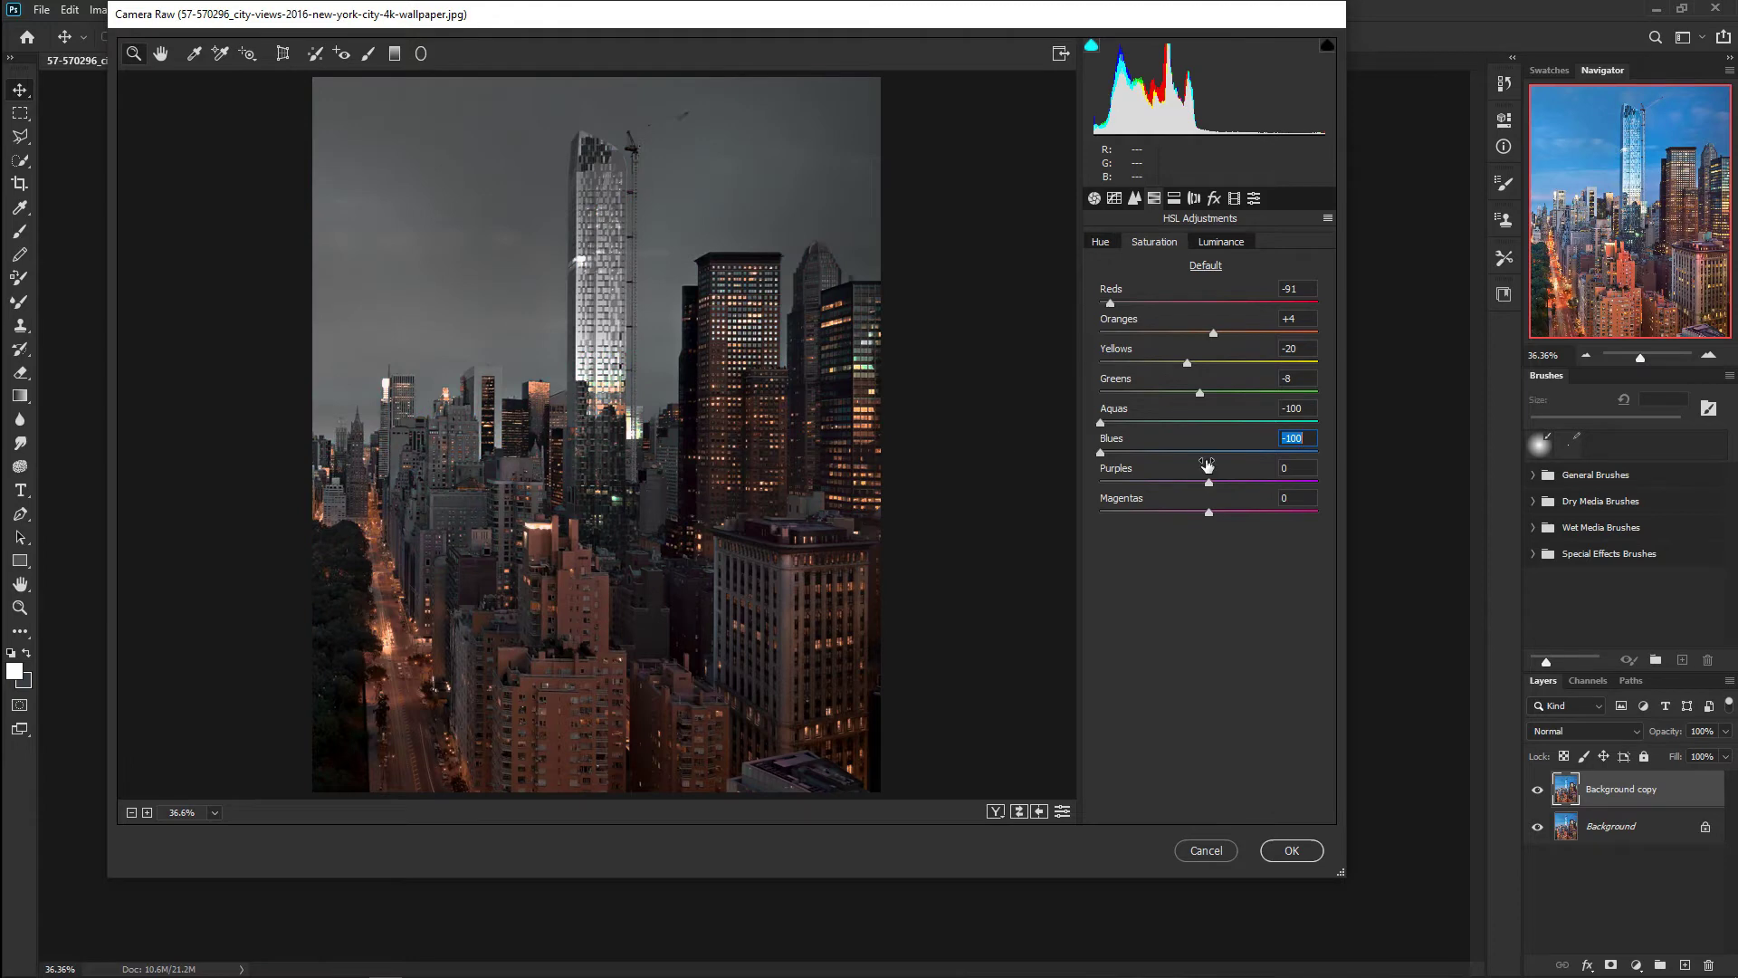
drag(1209, 481, 1228, 488)
drag(1264, 483, 1276, 486)
key(Tab)
Step: Set HSL Luminance: Reds +100, Oranges +59, Yellows +43, Greens -16, Aquas +7, Blues +13, Purples +5, Magentas -28
click(1220, 245)
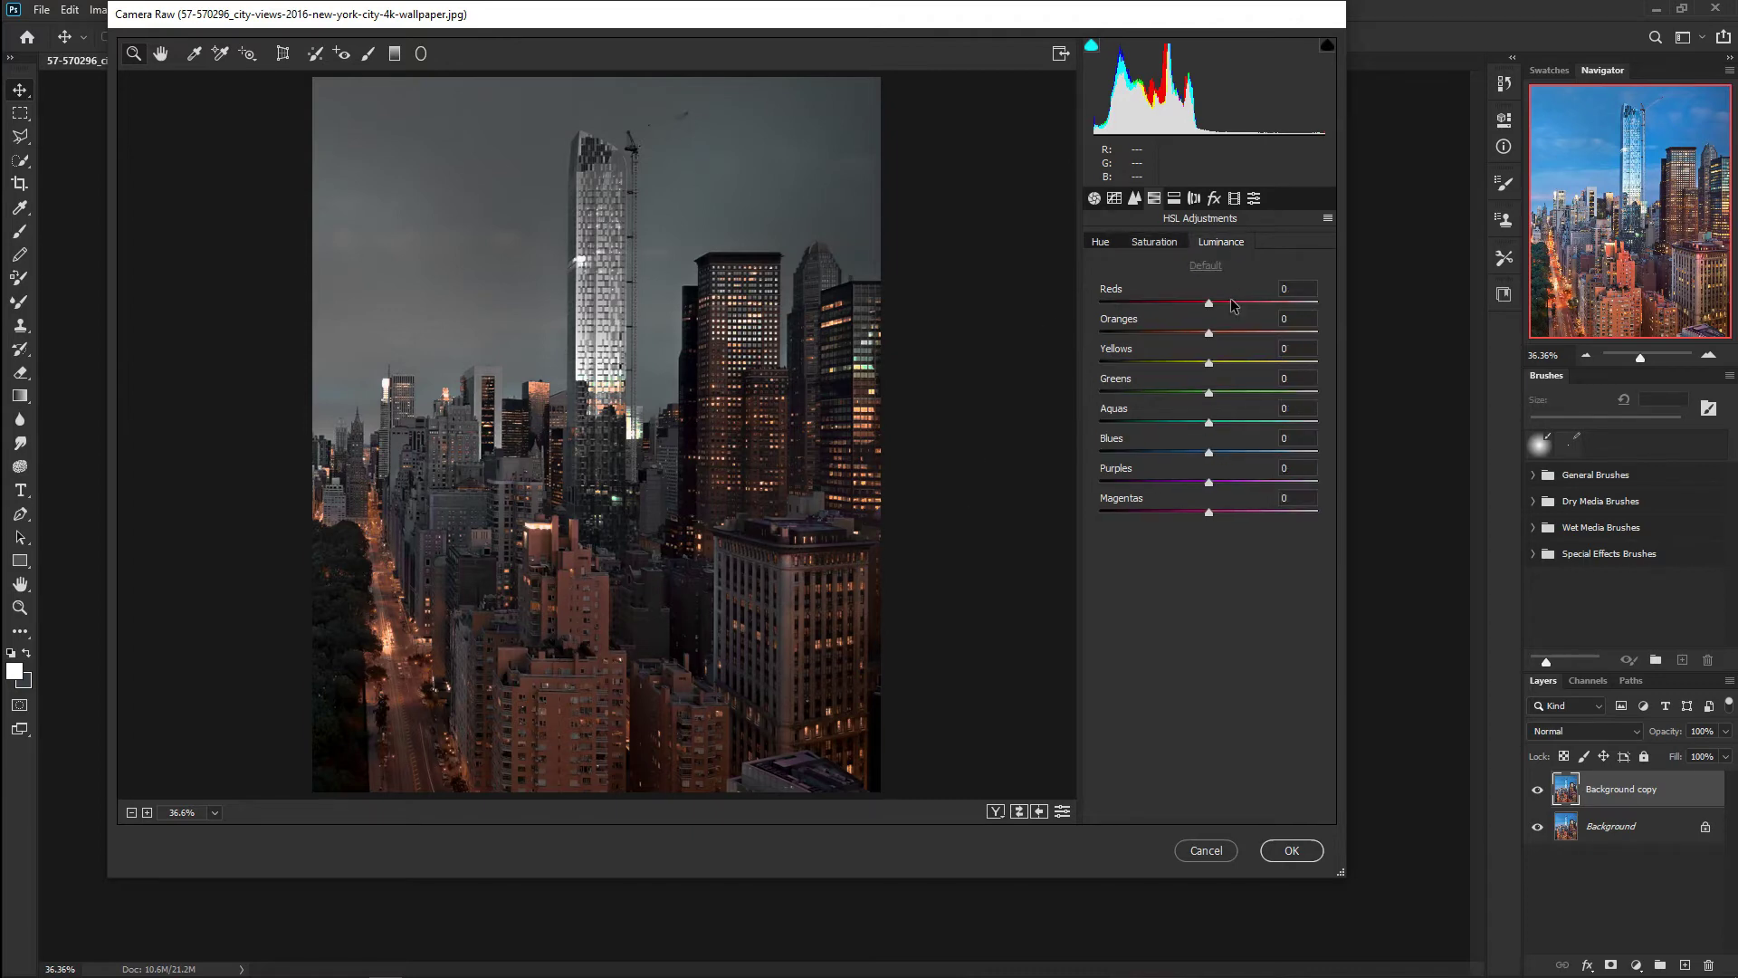
drag(1209, 303, 1410, 313)
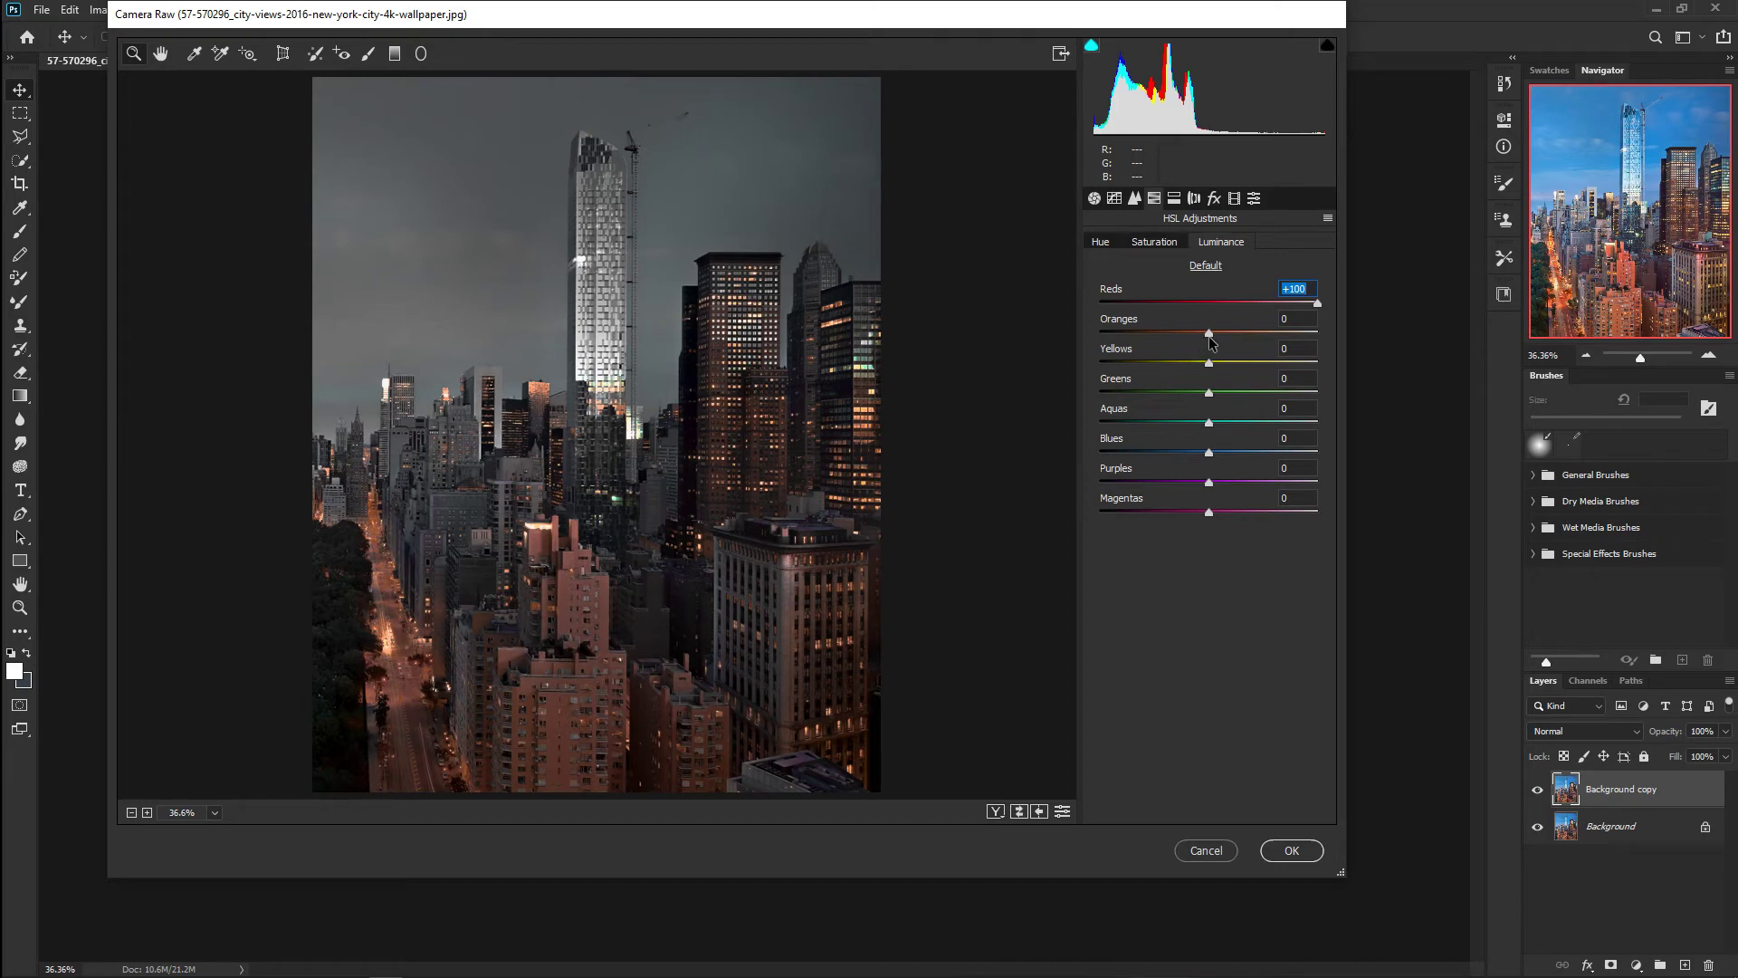
drag(1209, 334, 1247, 340)
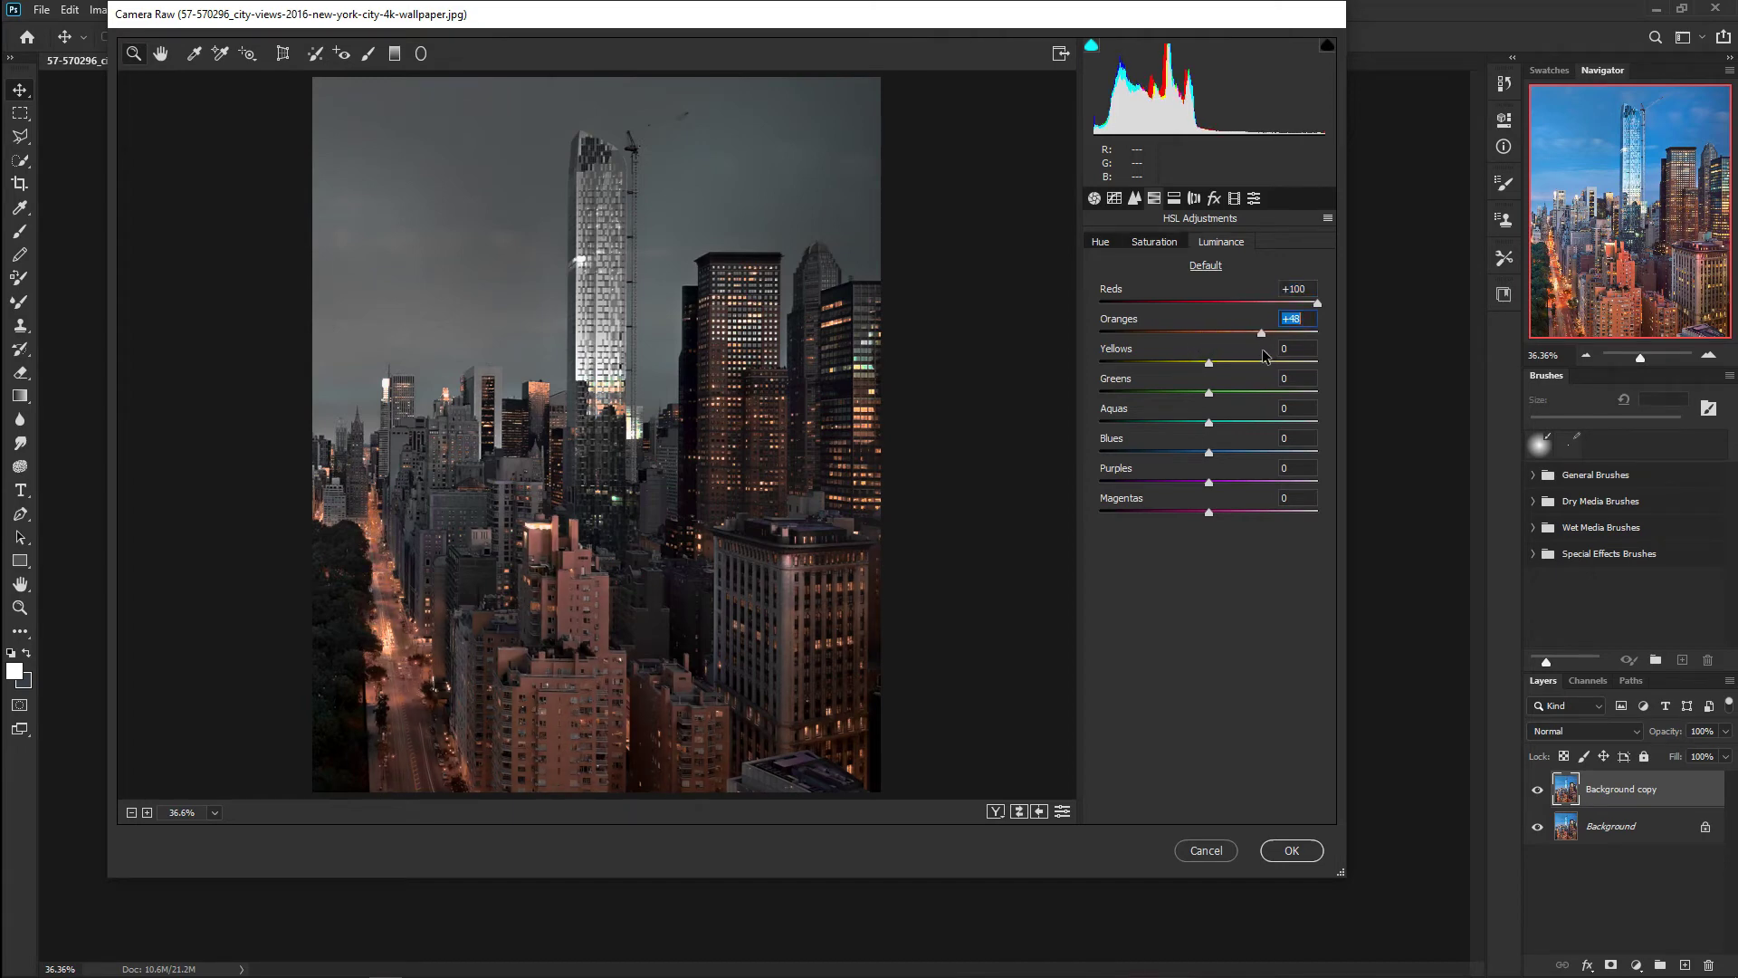
key(Up)
drag(1213, 362, 1264, 367)
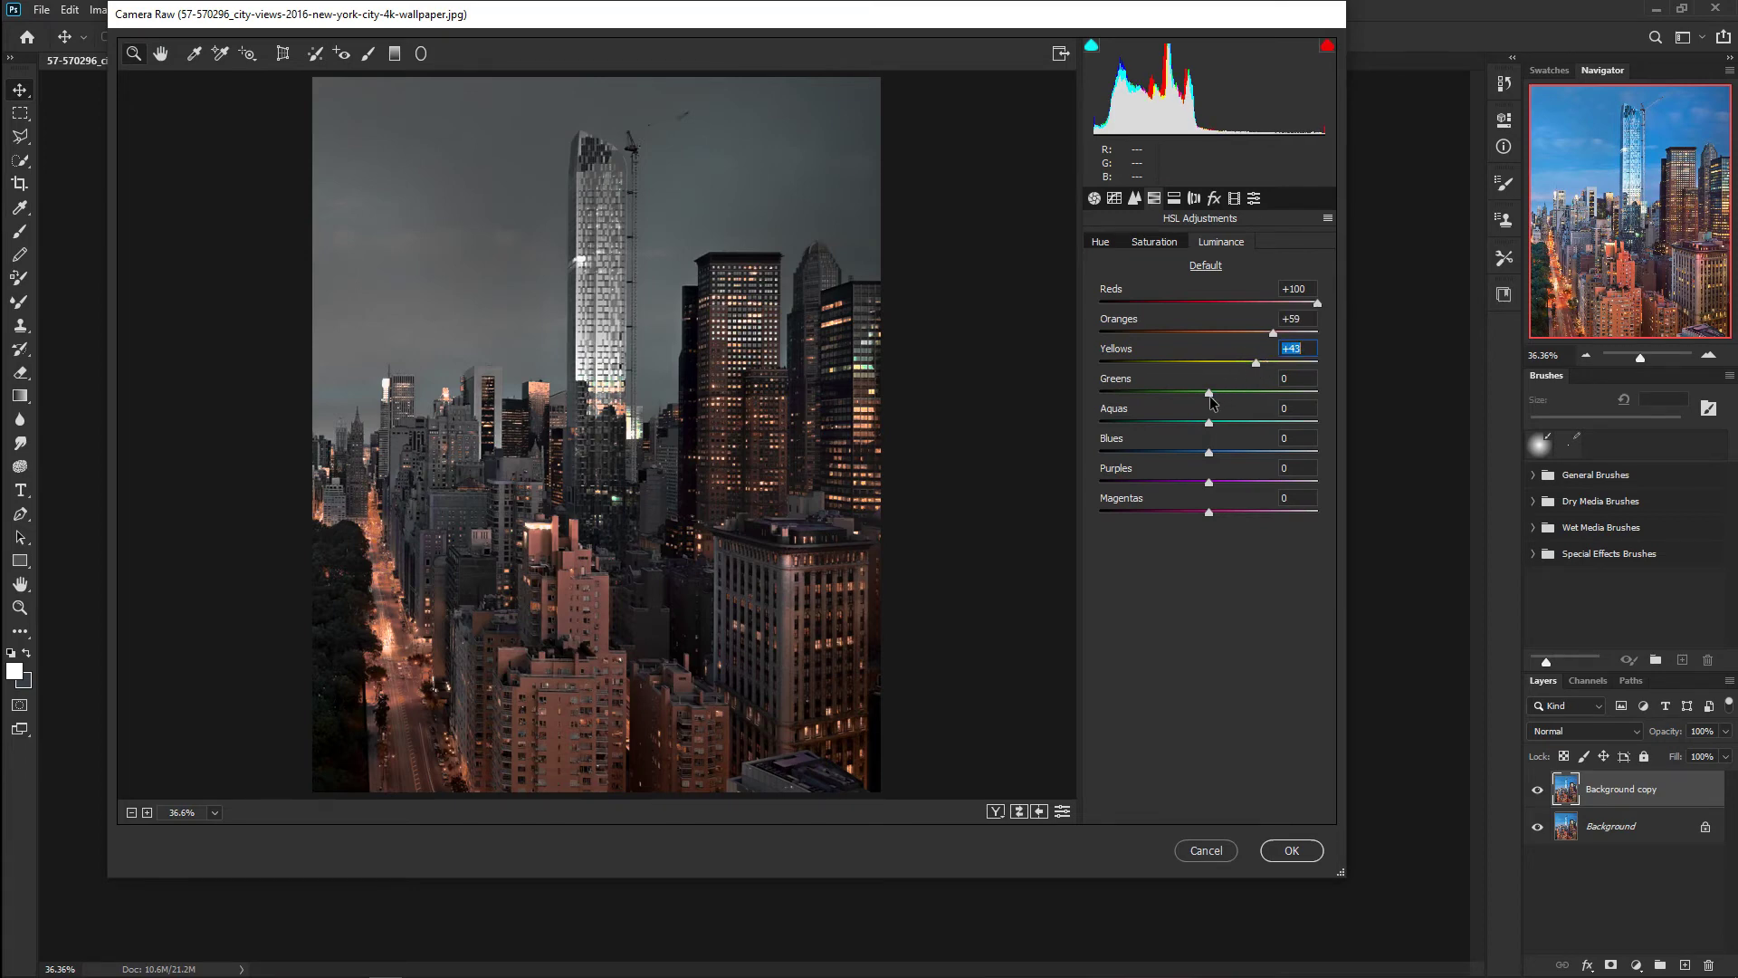
drag(1210, 404, 1197, 399)
drag(1209, 423, 1227, 452)
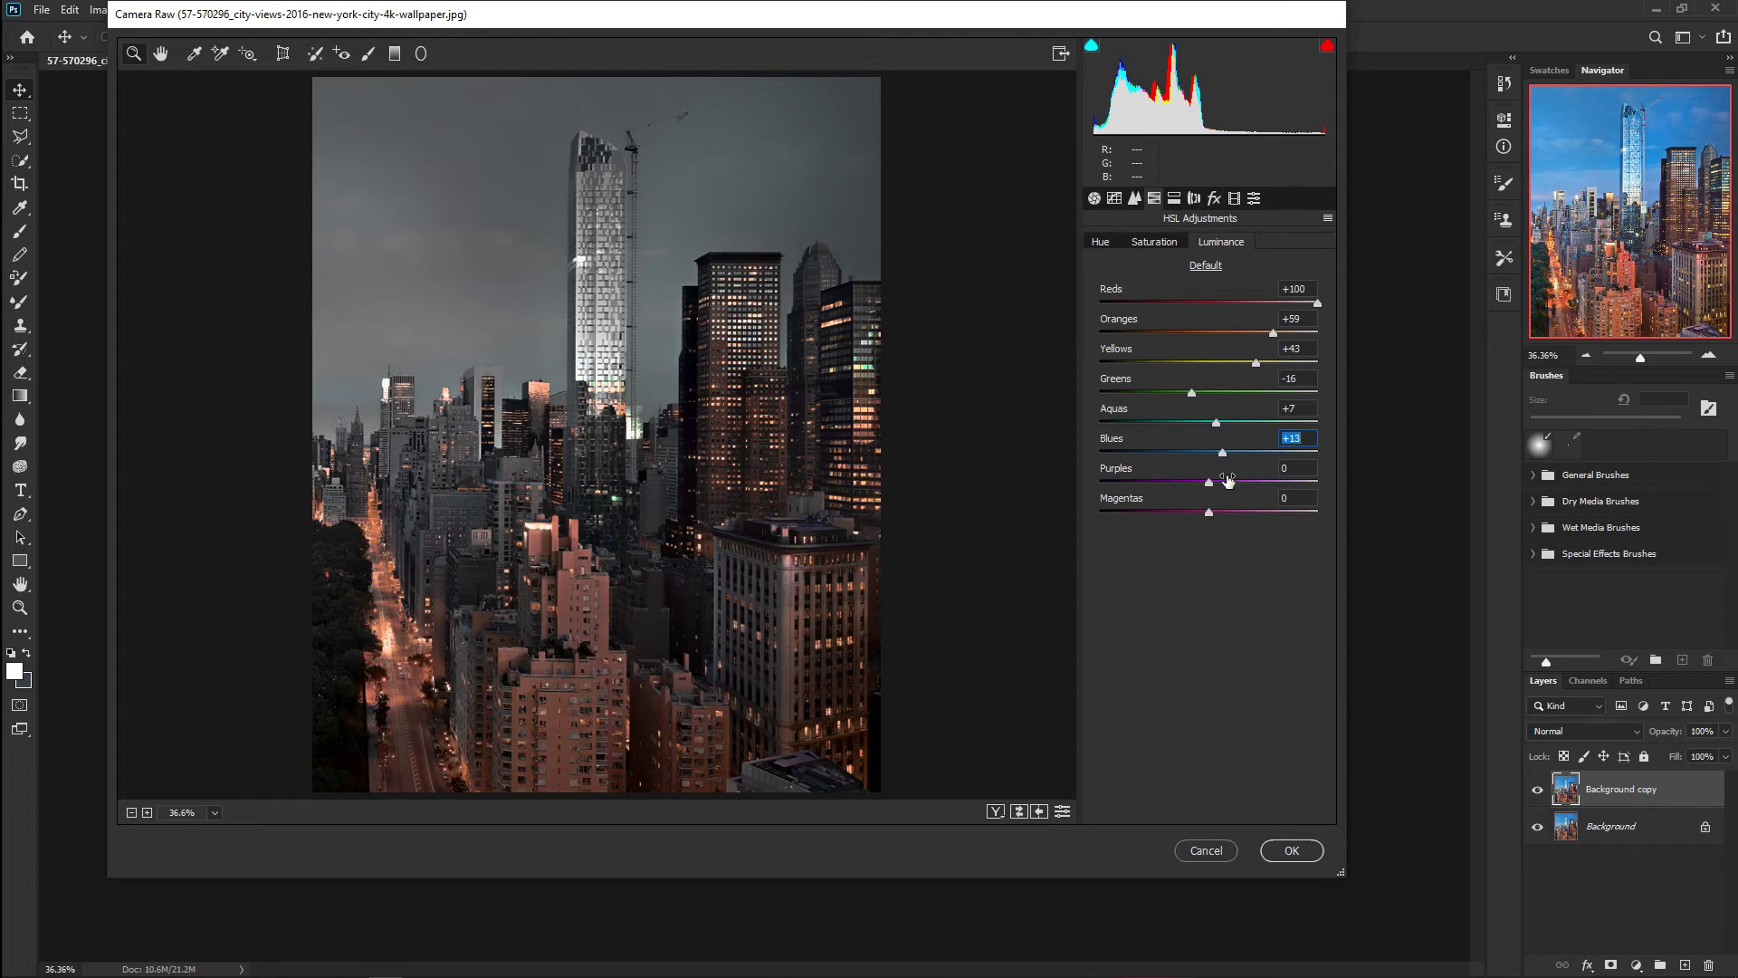
drag(1210, 482, 1214, 483)
drag(1207, 512, 1182, 520)
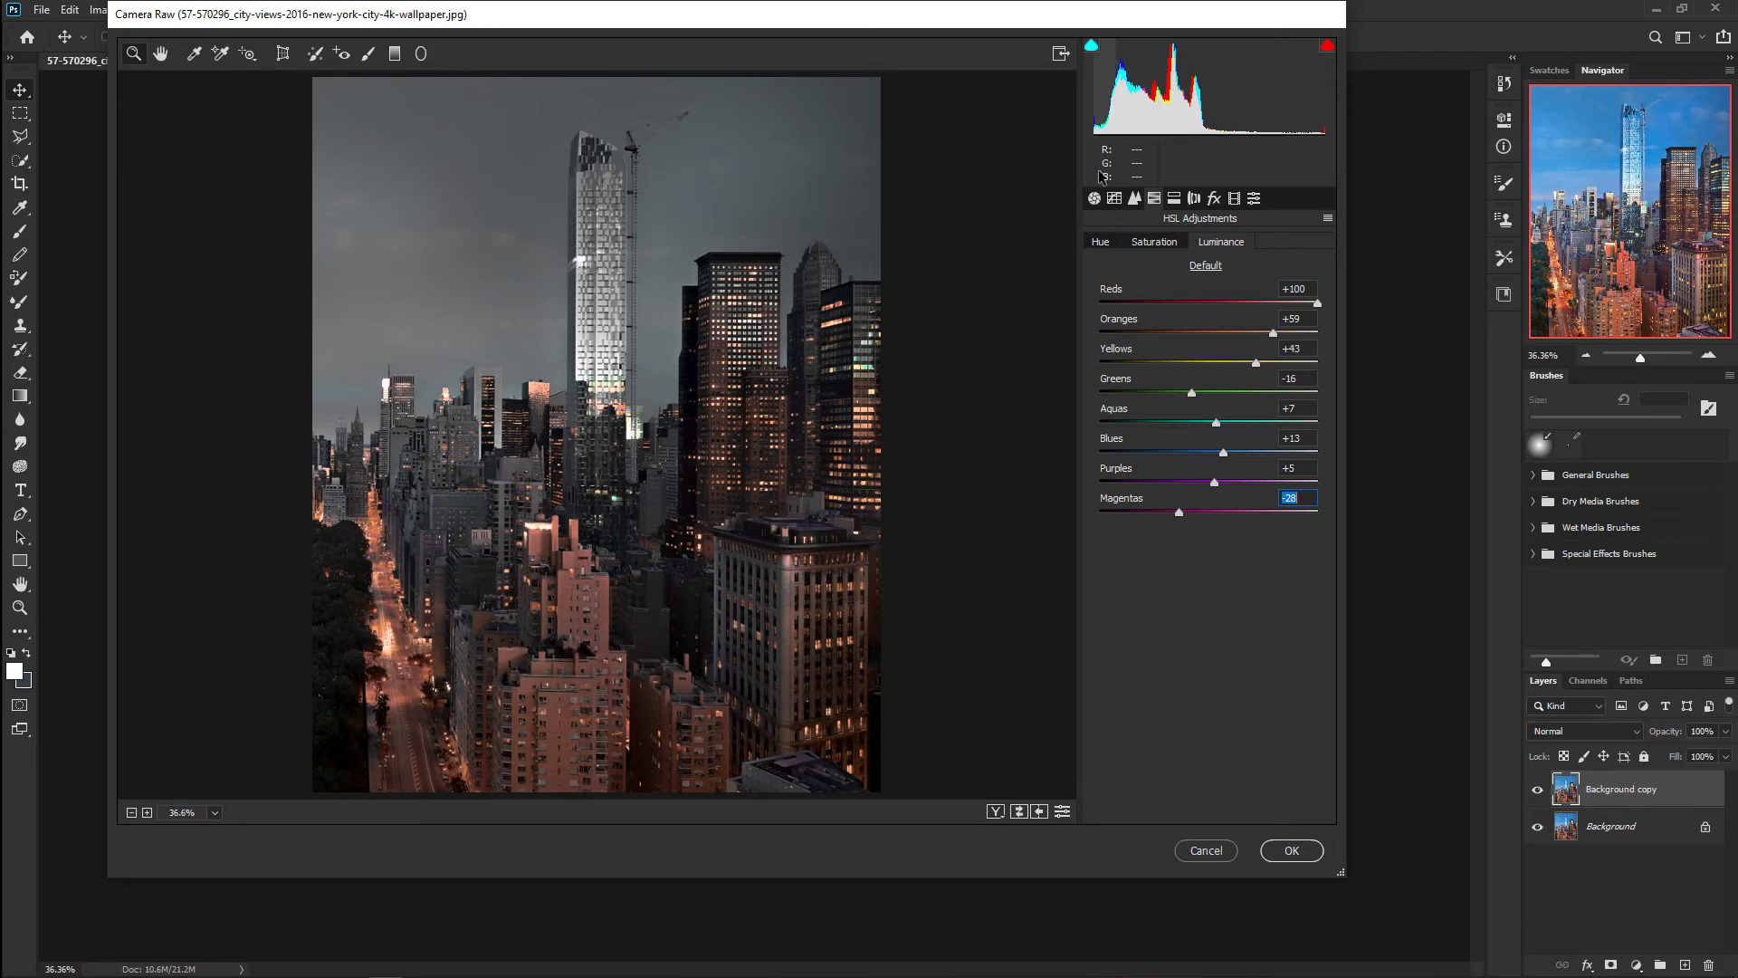
Step: Set Split Toning Highlights to Hue 210/Saturation 8 and Shadows to Hue 221/Saturation 10
click(1174, 203)
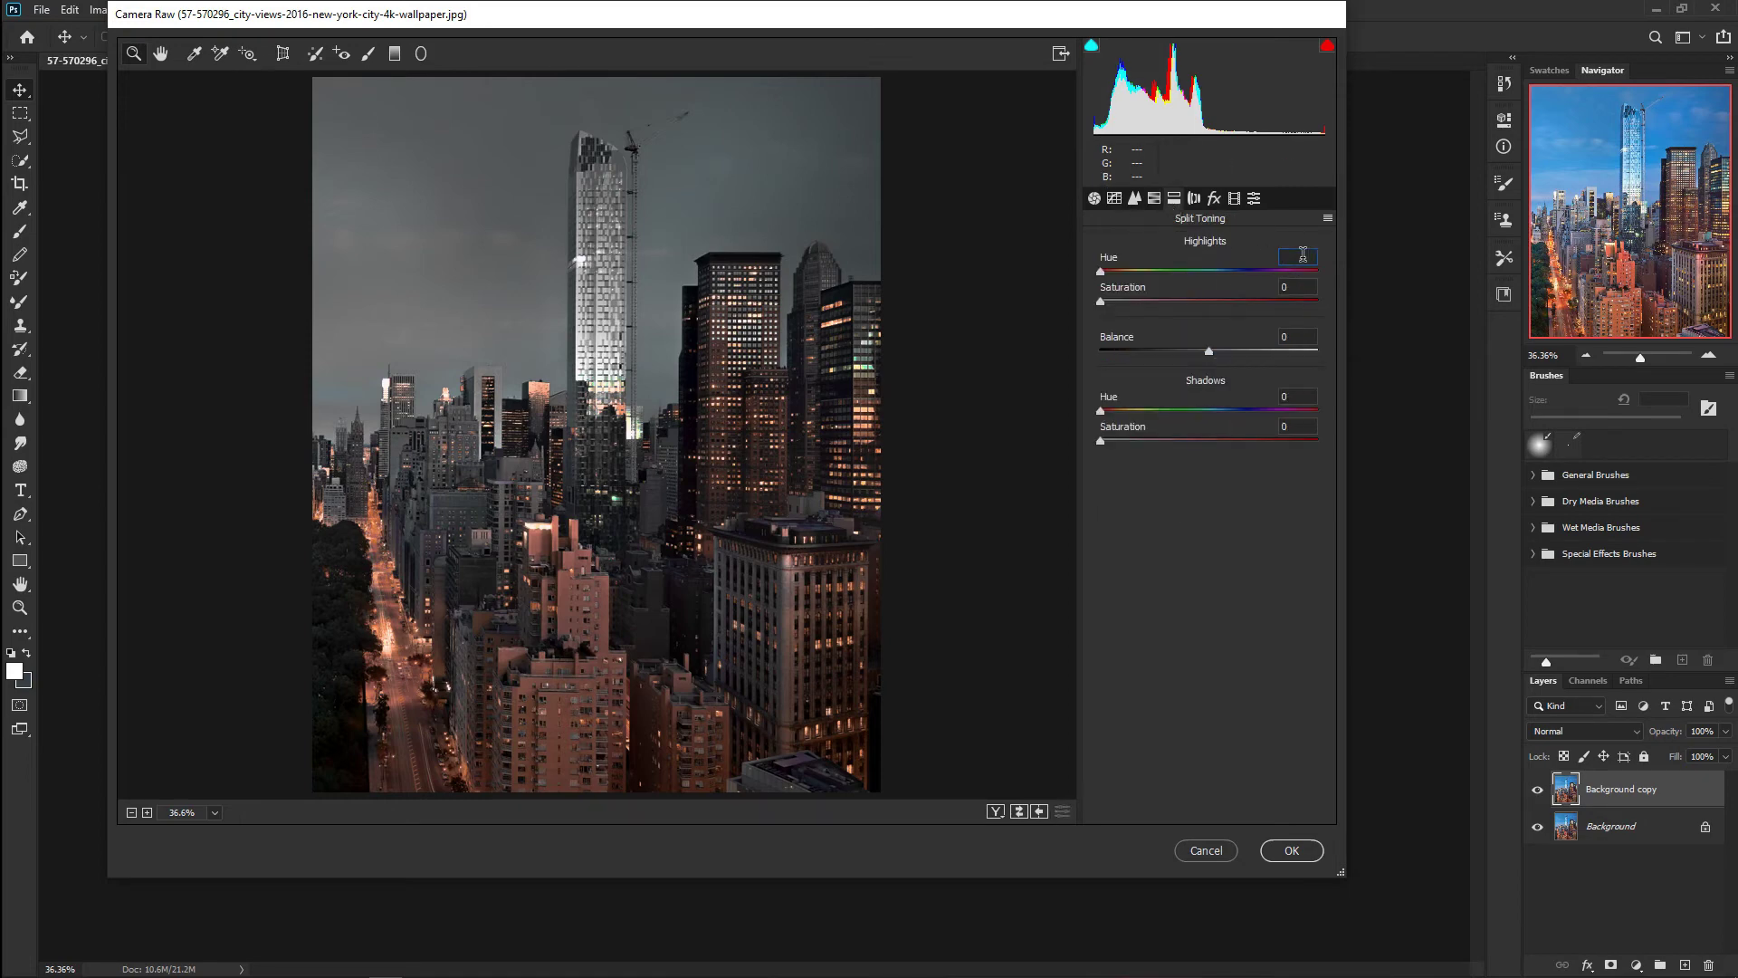
text(210)
drag(1104, 301, 1115, 309)
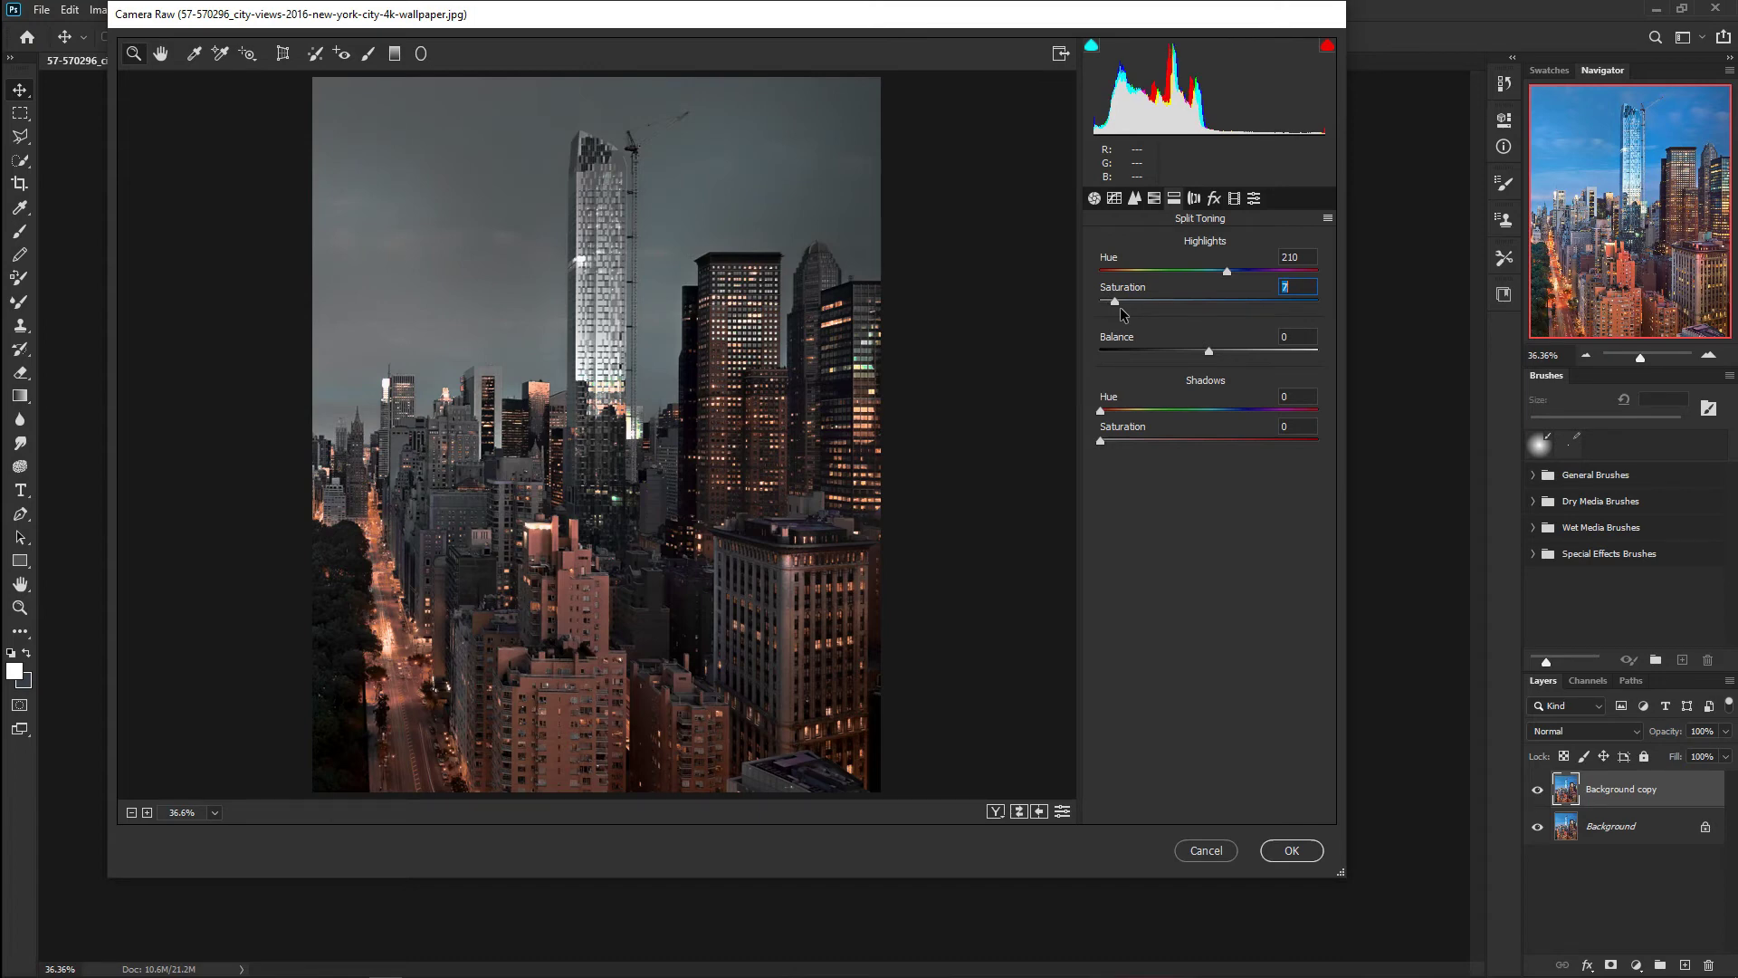
click(1288, 396)
text(0)
key(BackSpace)
drag(1100, 440, 1121, 441)
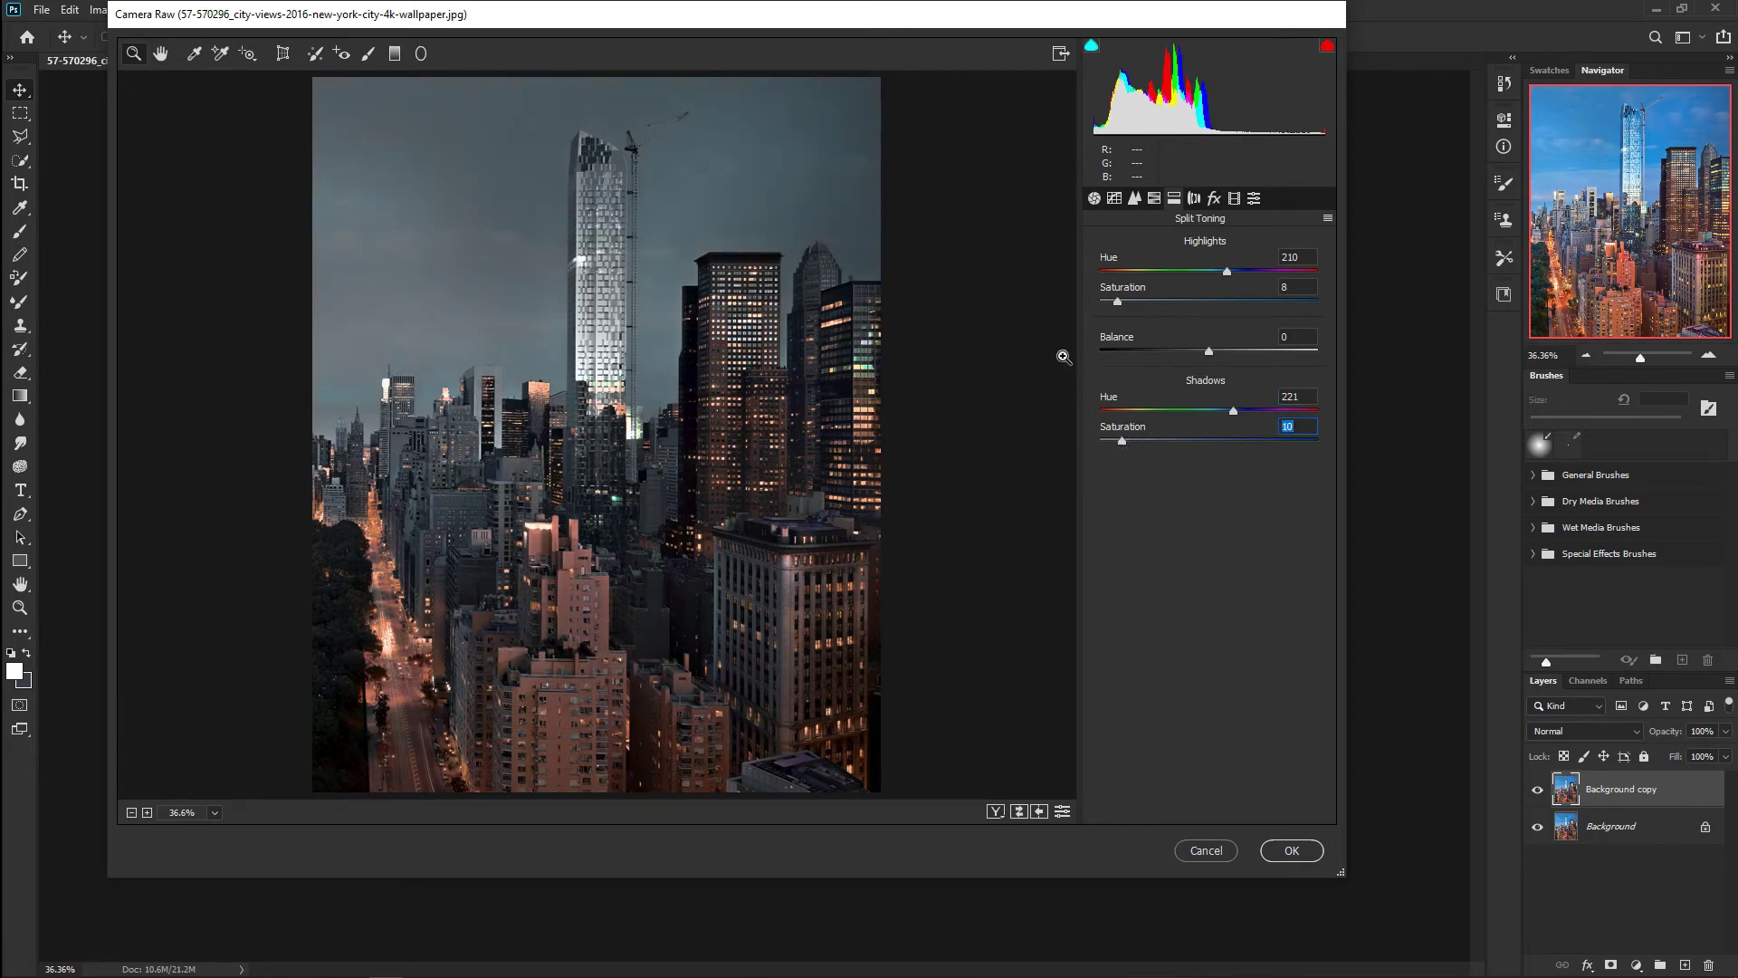
Step: Cycle through the Before/After comparison layouts, then return to the single preview
click(995, 812)
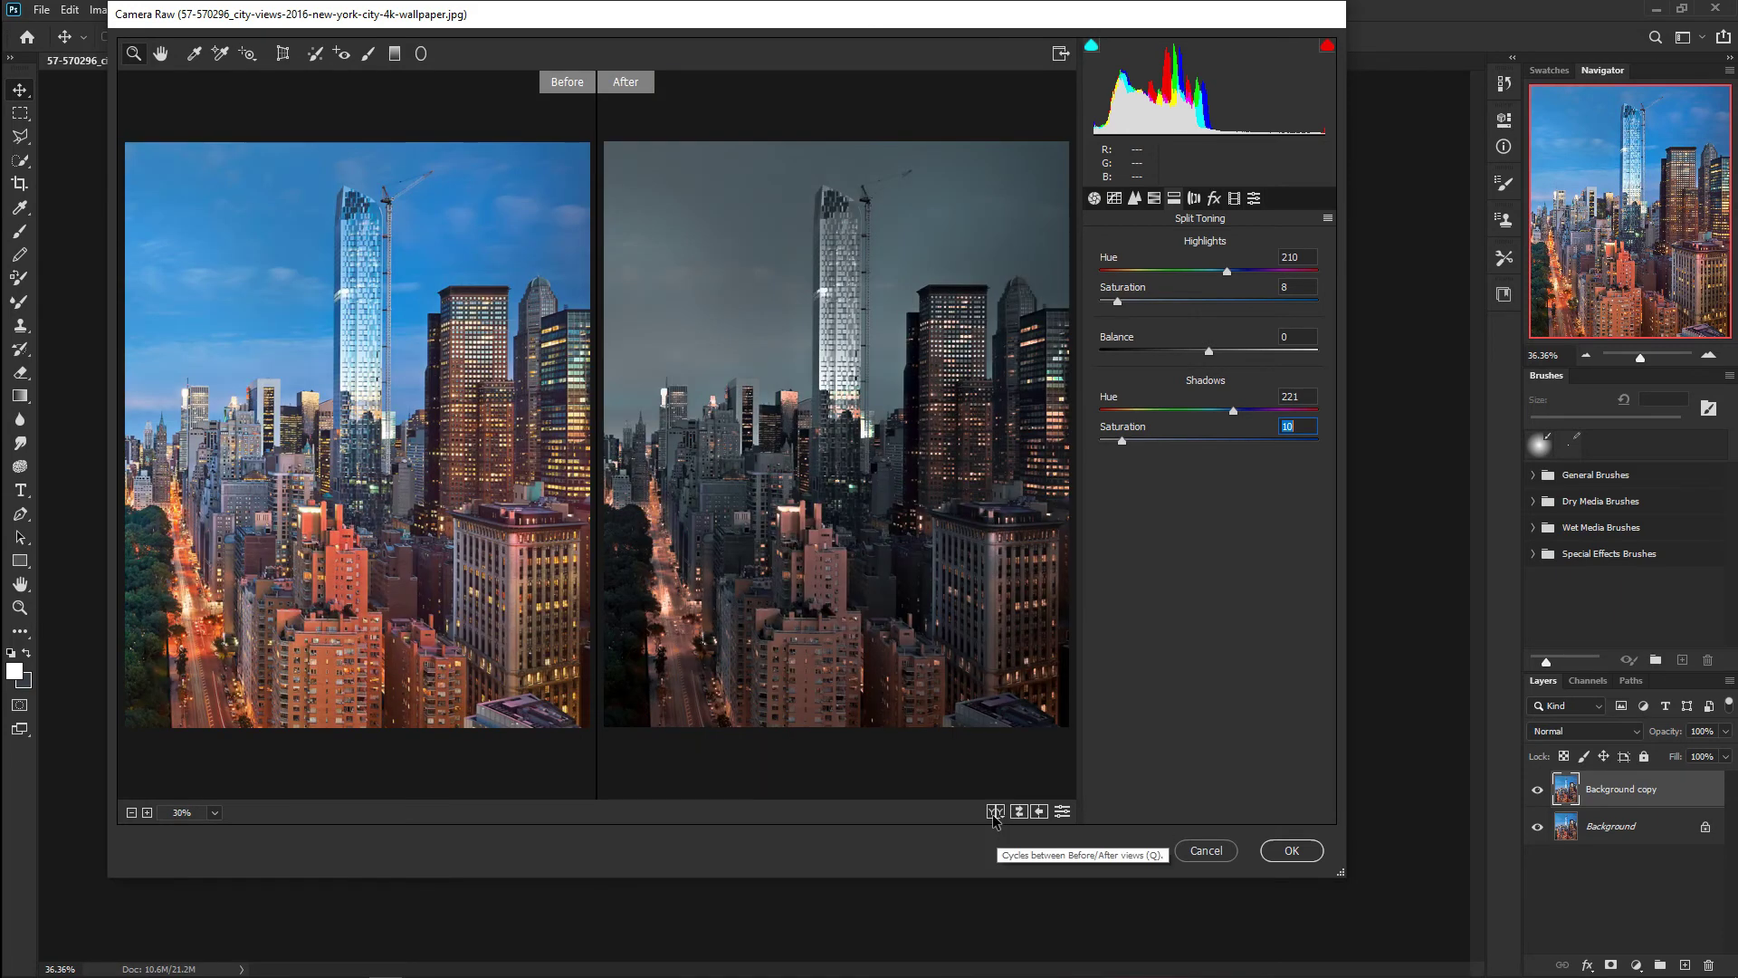
click(995, 812)
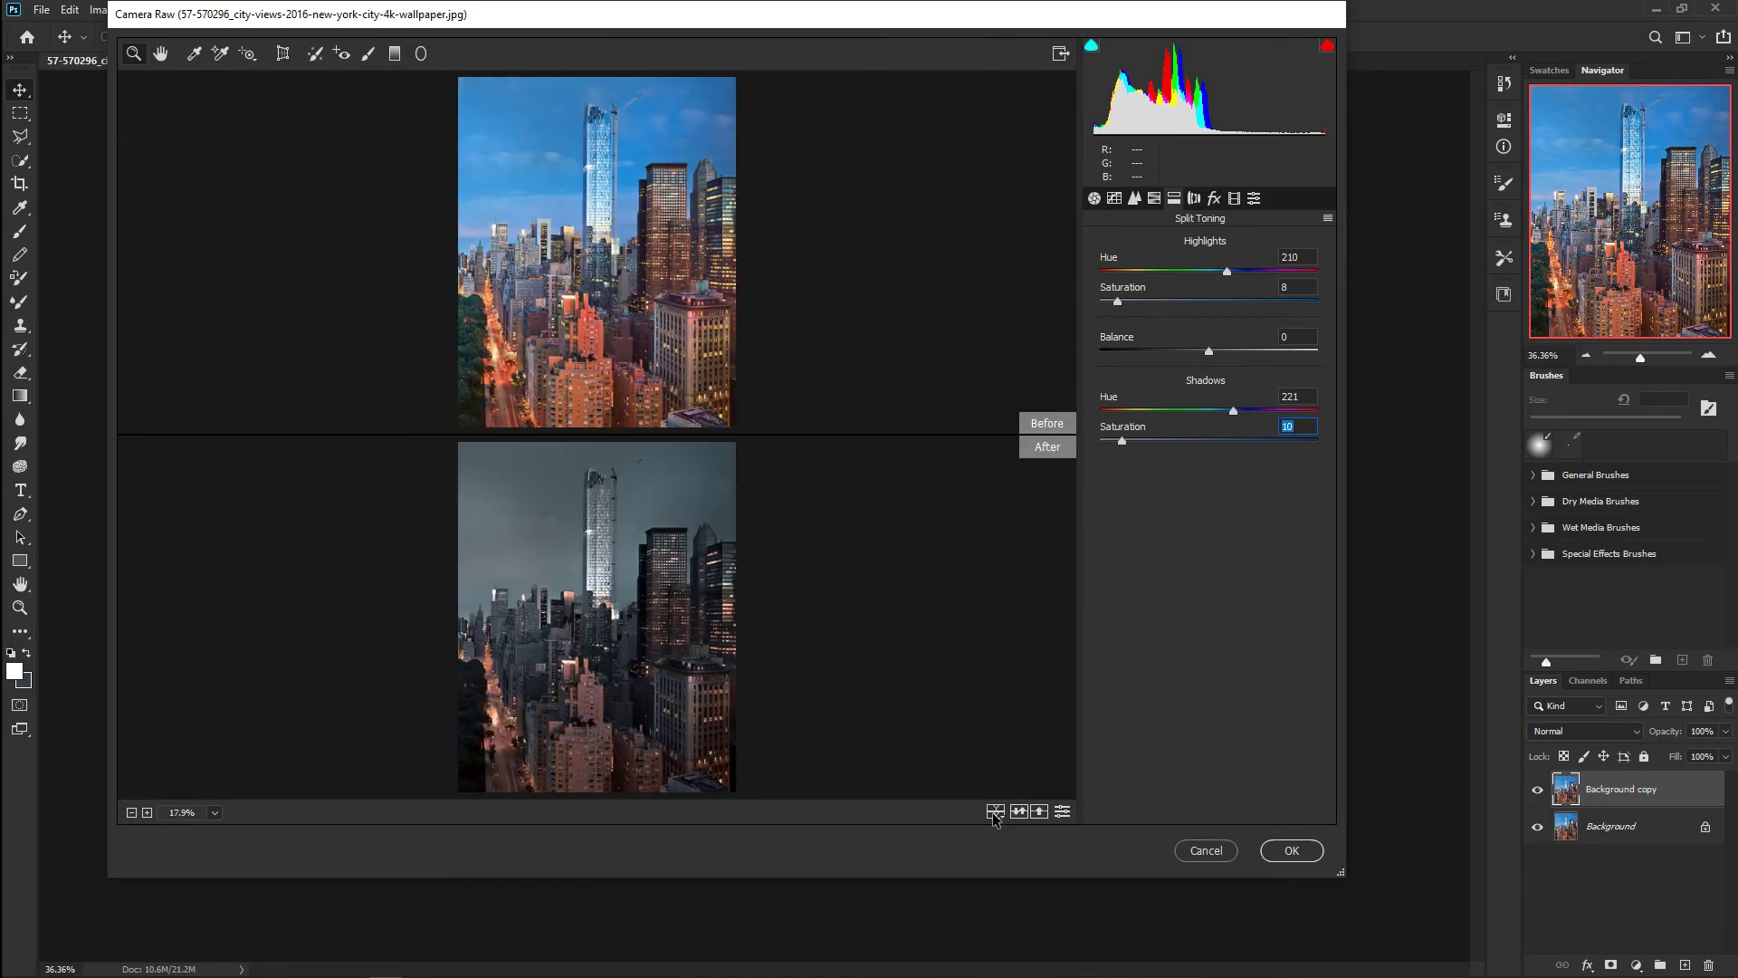
click(995, 812)
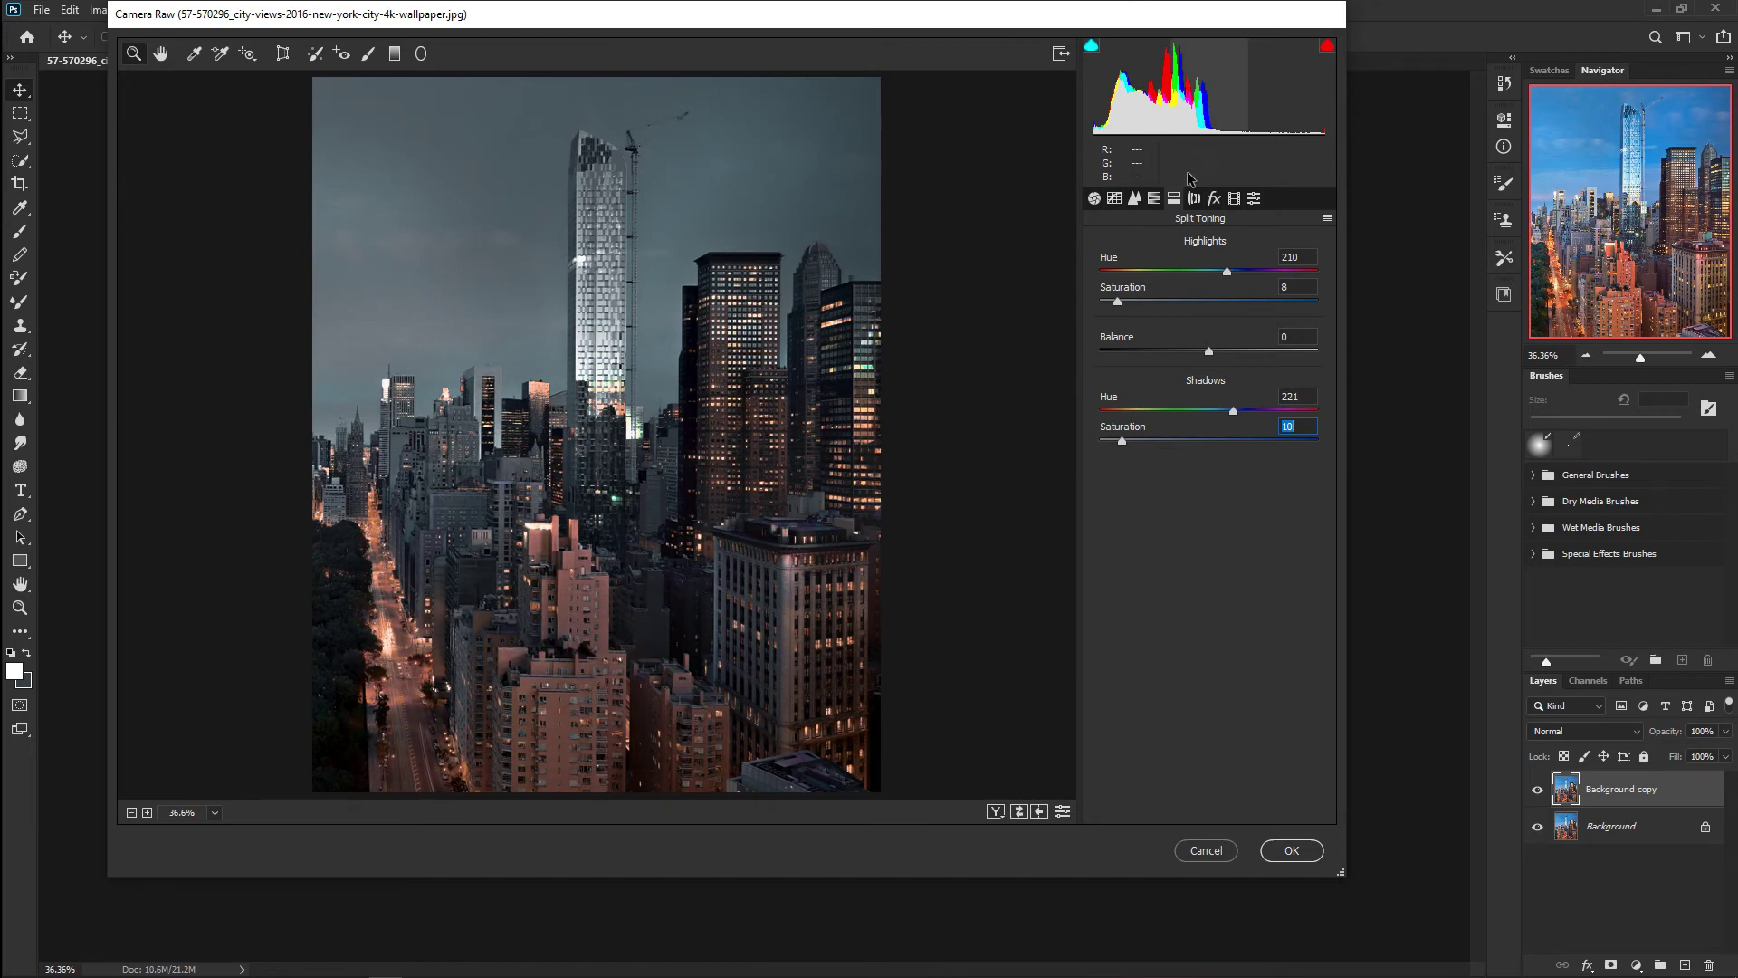
click(1195, 198)
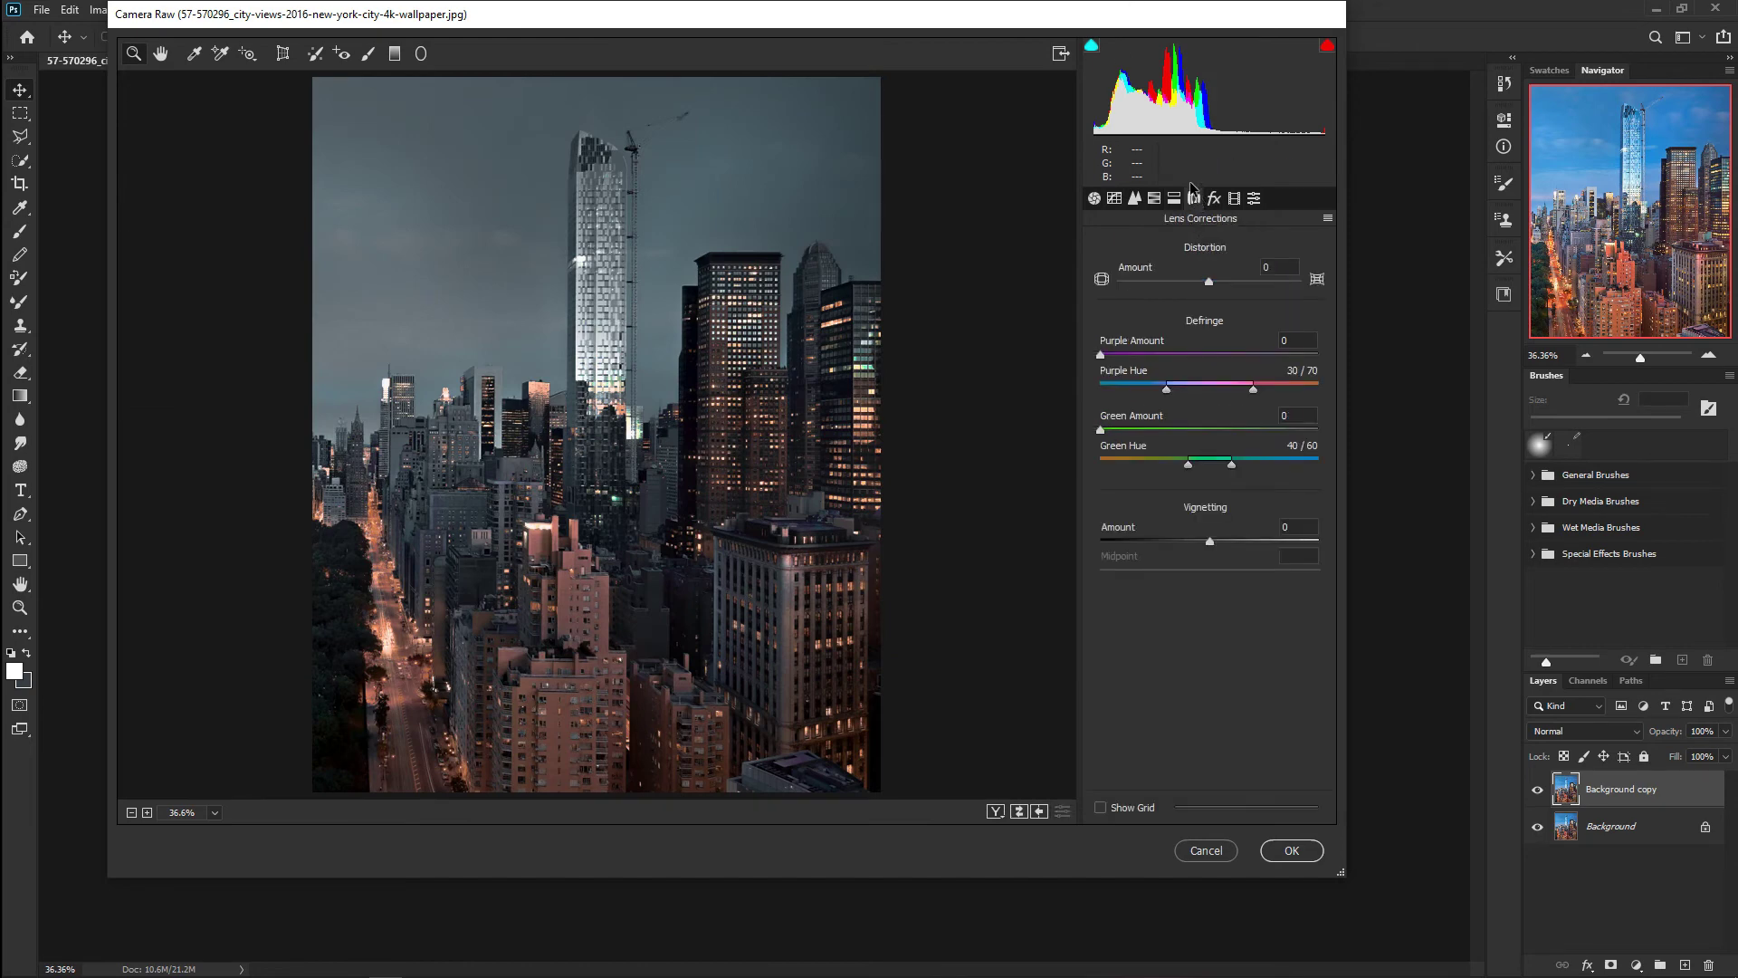
Step: Add a post-crop vignette: Amount -29, Midpoint 55, Roundness -37, Feather 60
click(1212, 198)
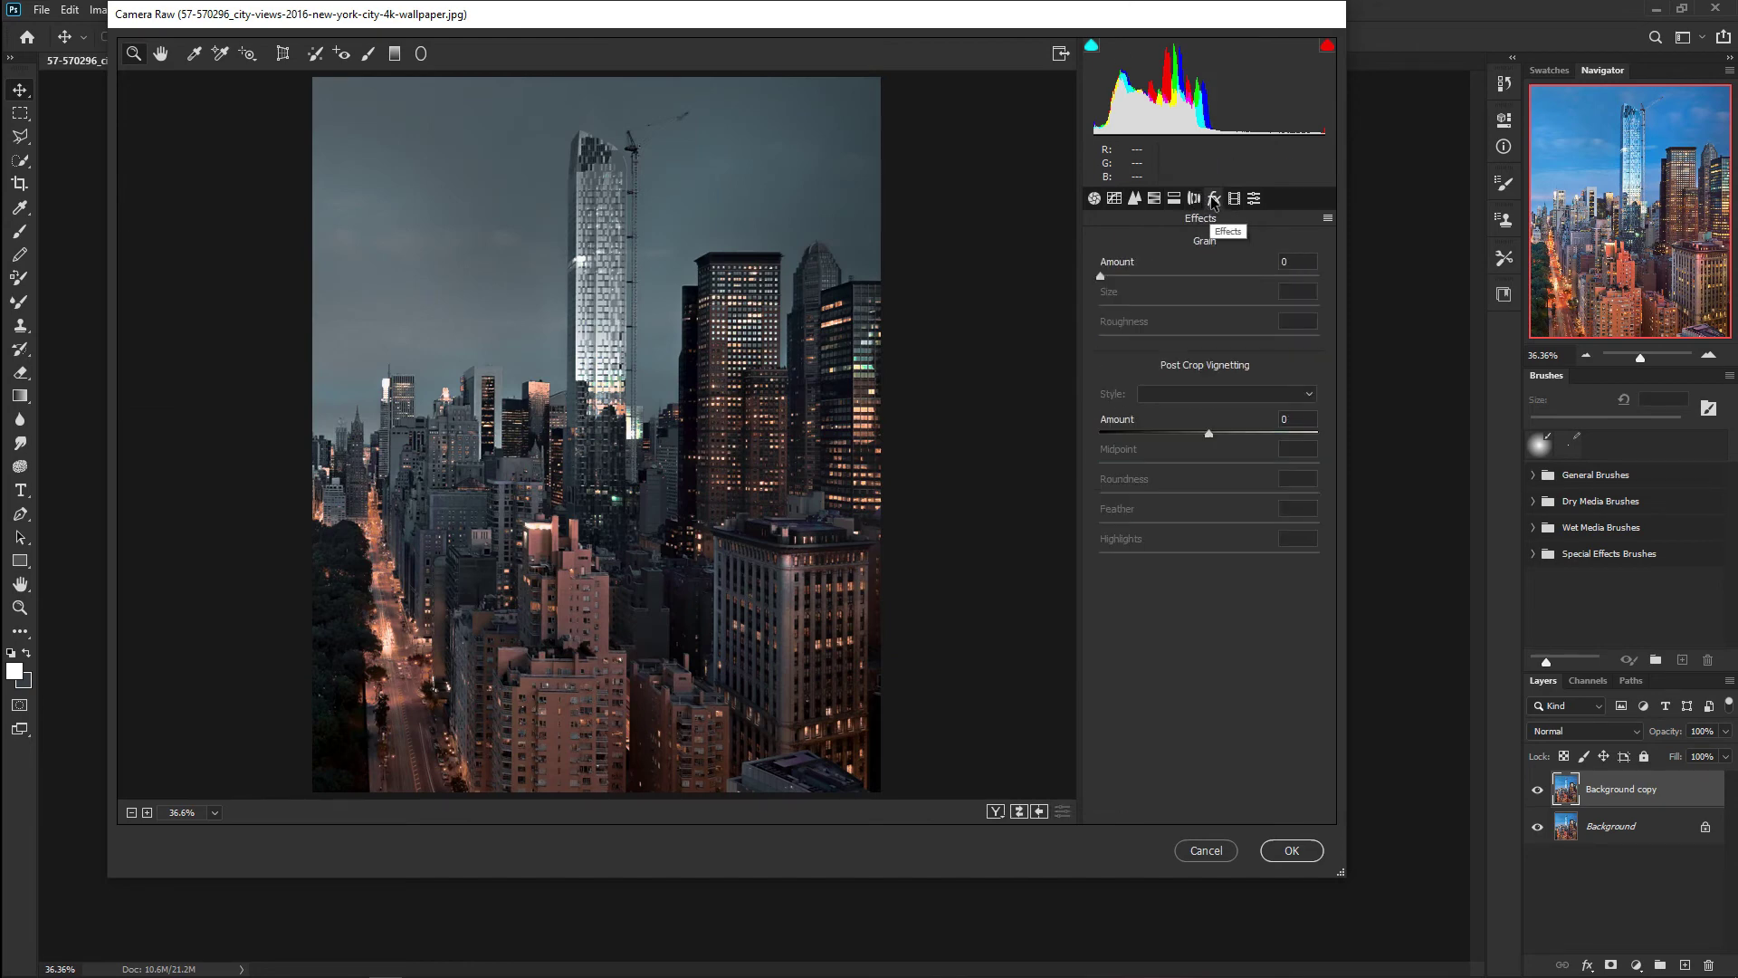
click(1289, 421)
drag(1208, 433, 1177, 439)
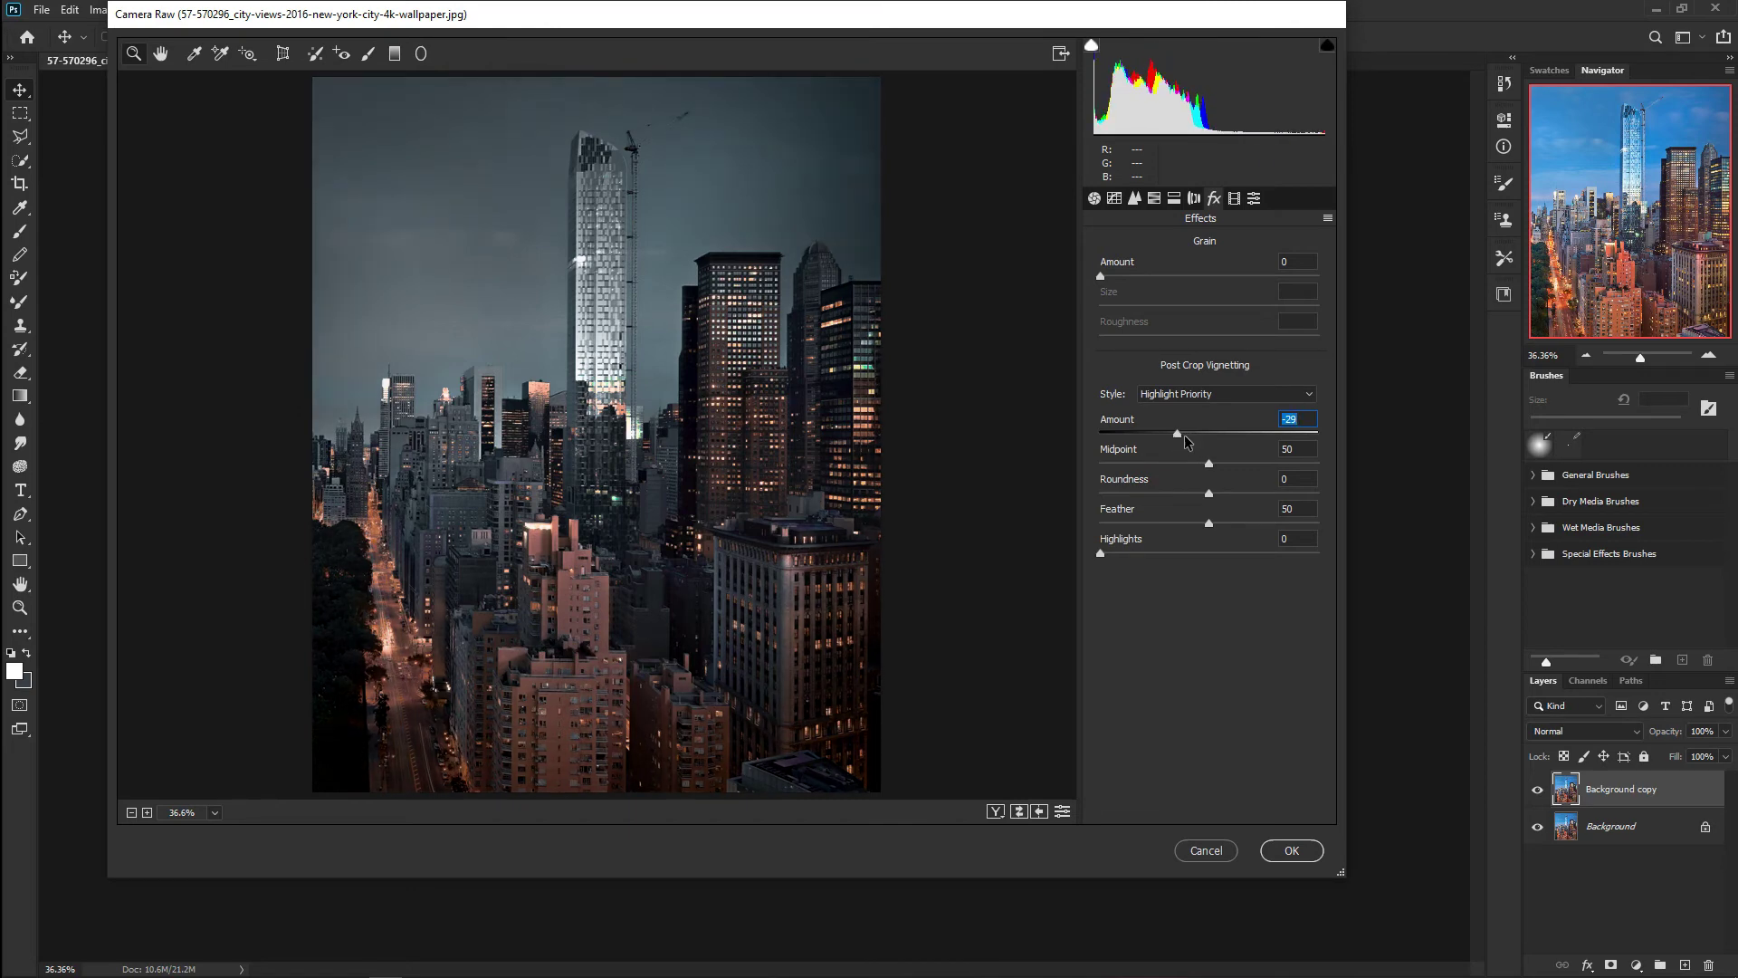
click(1211, 464)
drag(1210, 464, 1221, 475)
drag(1227, 473, 1222, 473)
drag(1210, 494, 1170, 494)
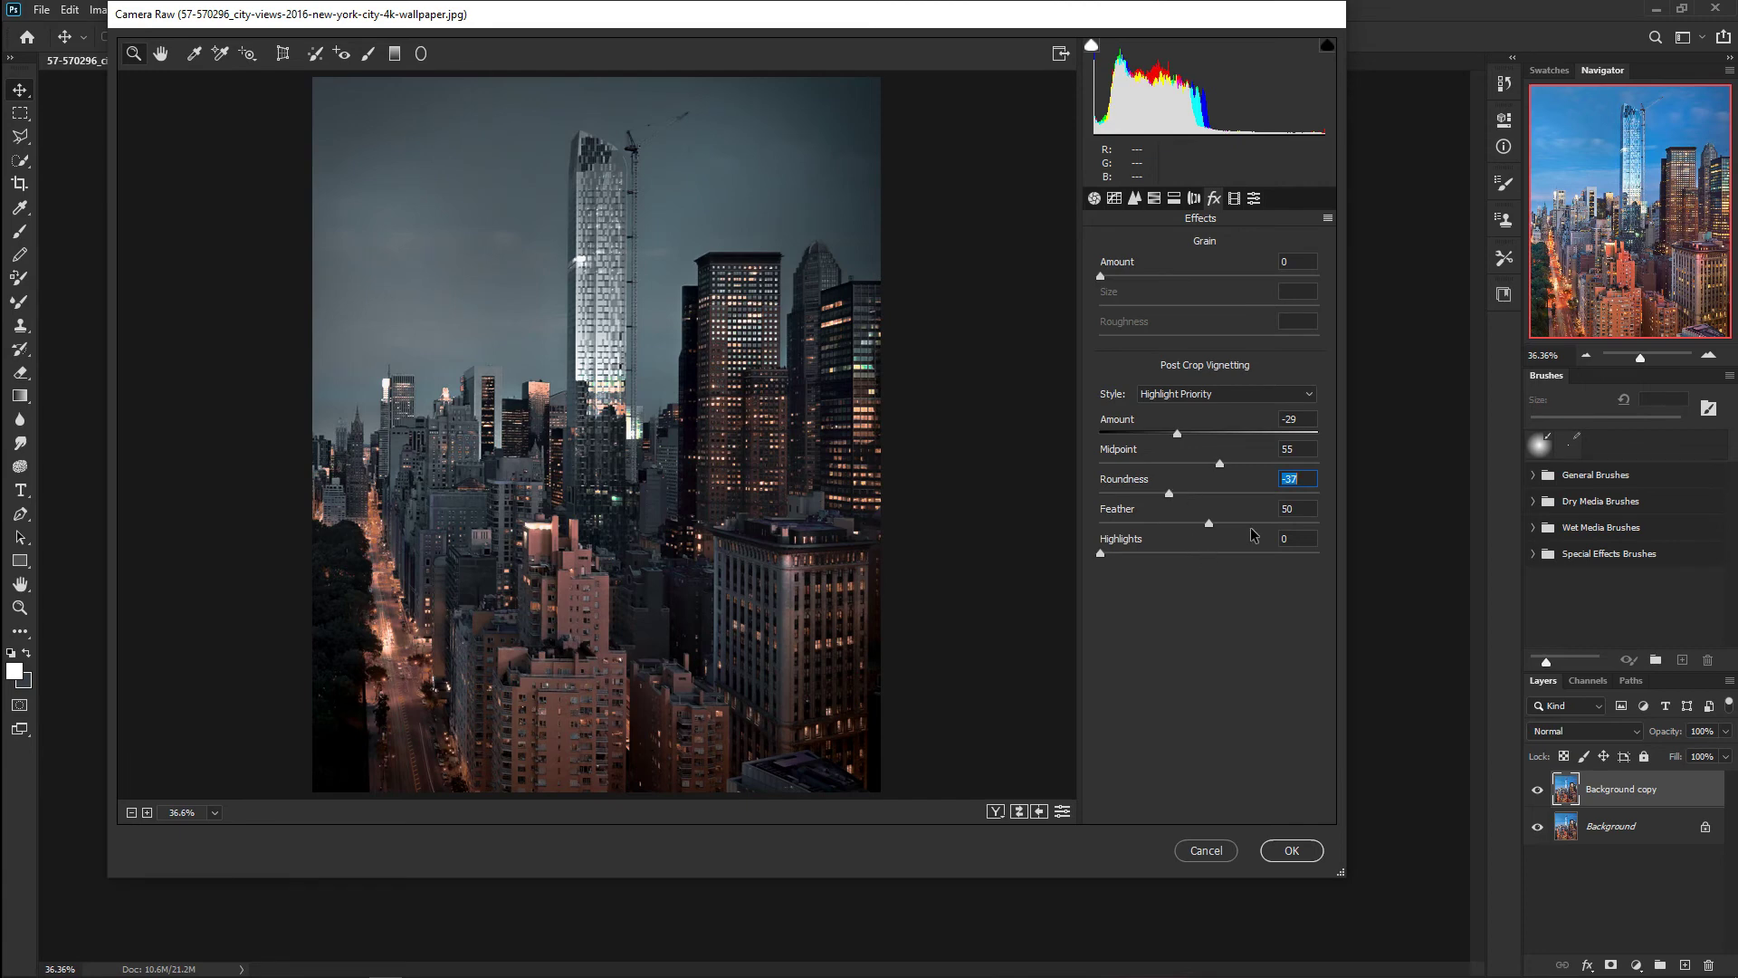
drag(1208, 523, 1232, 521)
click(1253, 198)
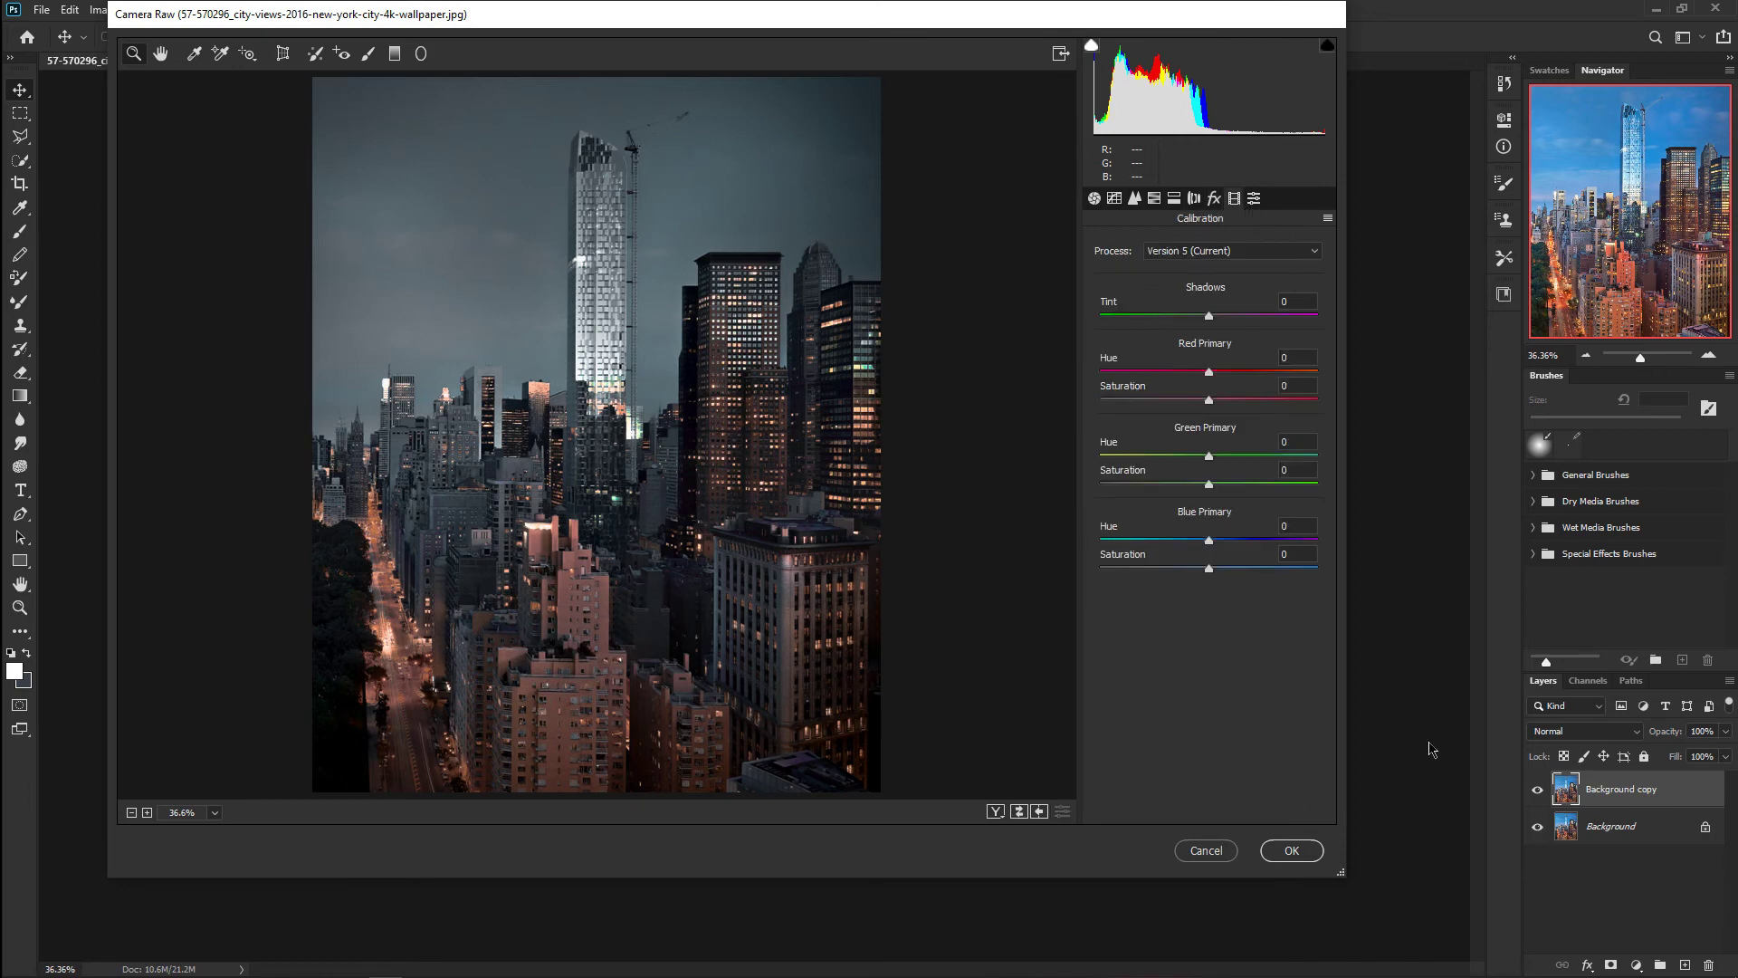
Step: Commit the Camera Raw grade and add a Gradient Fill layer
click(1288, 852)
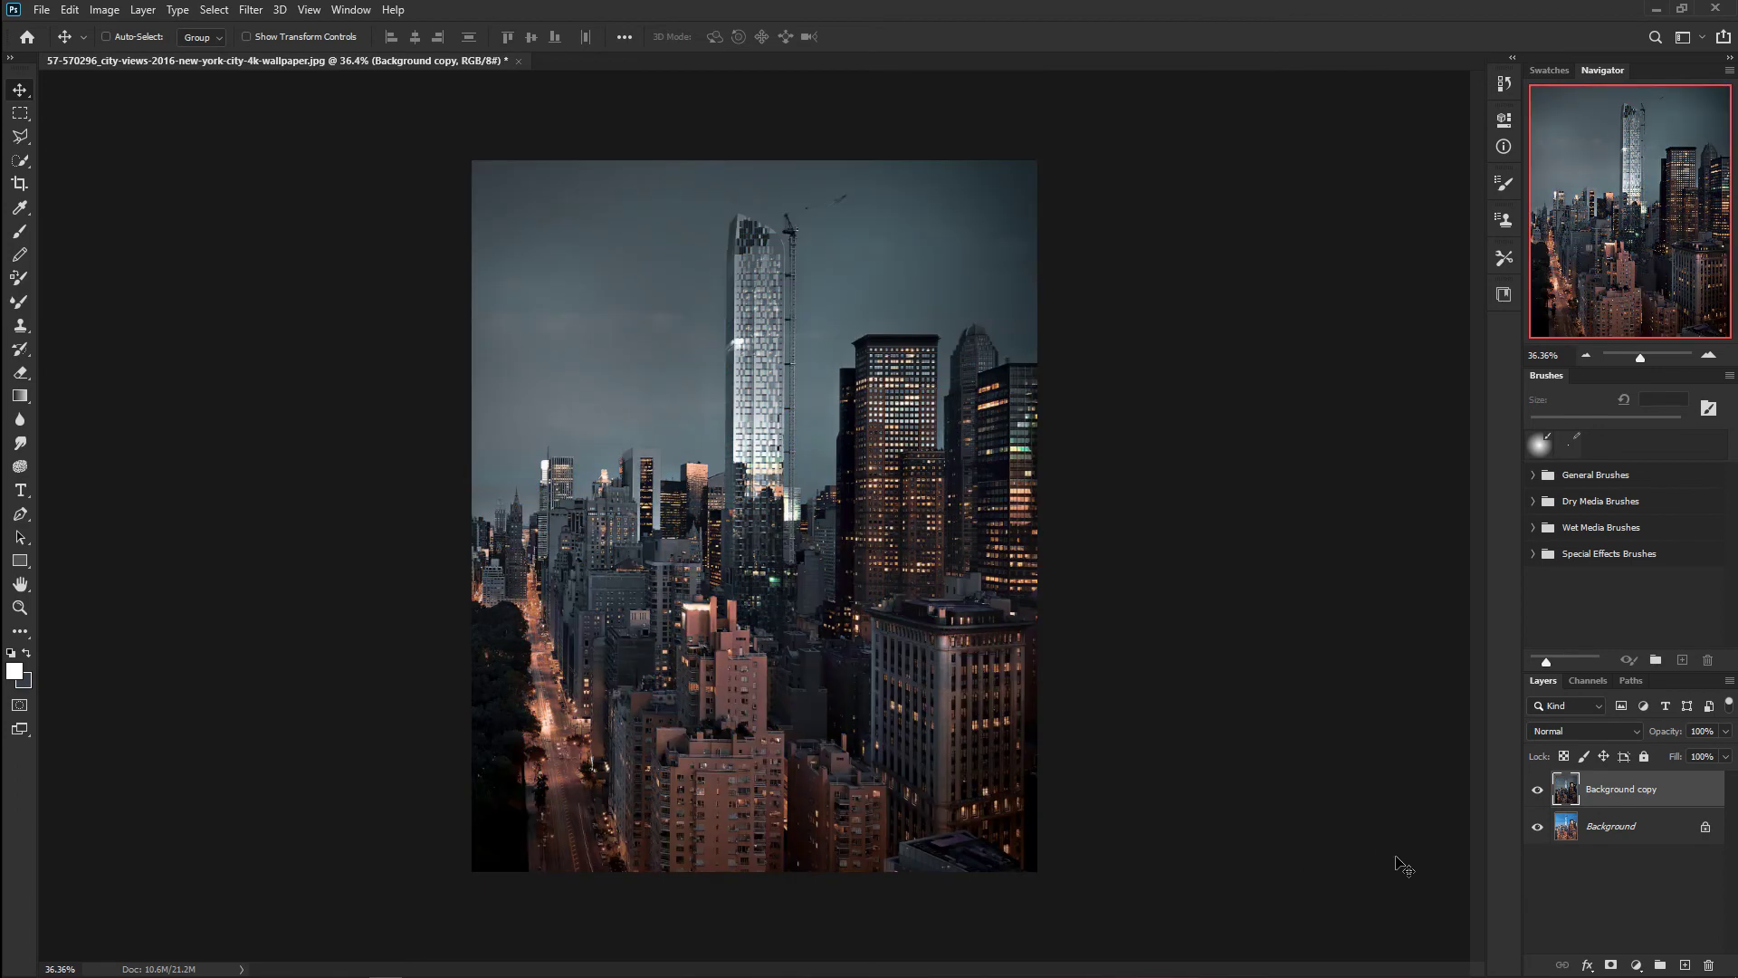
click(1641, 965)
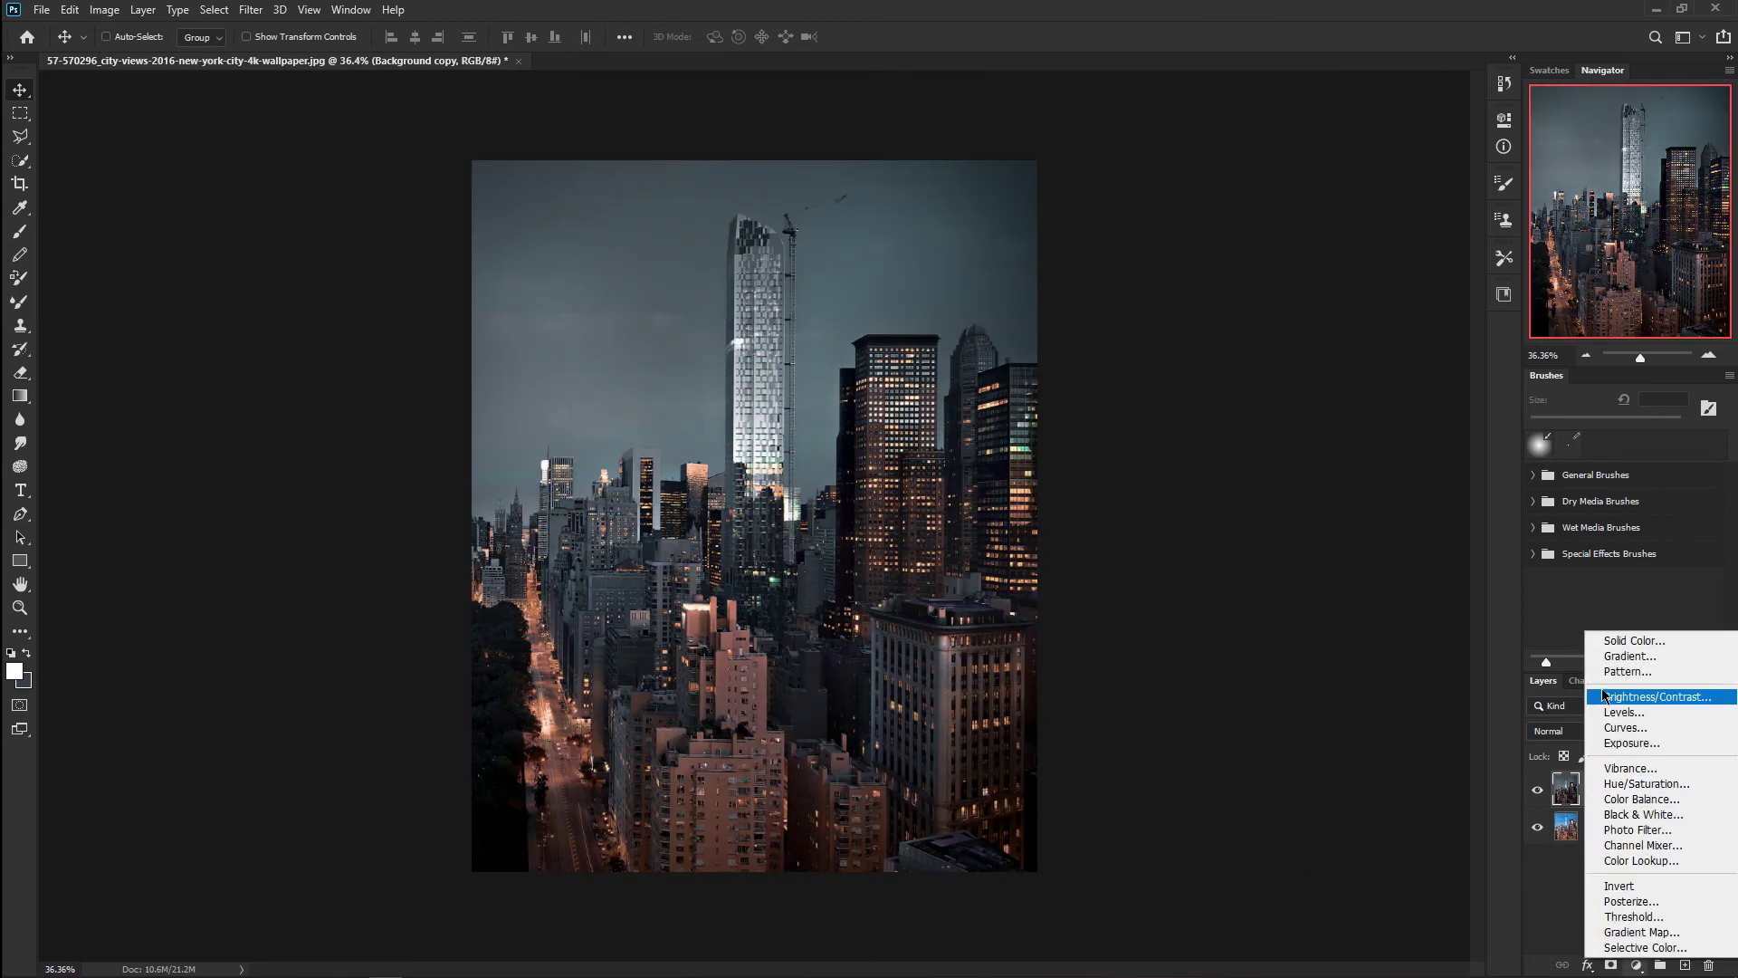
click(1630, 656)
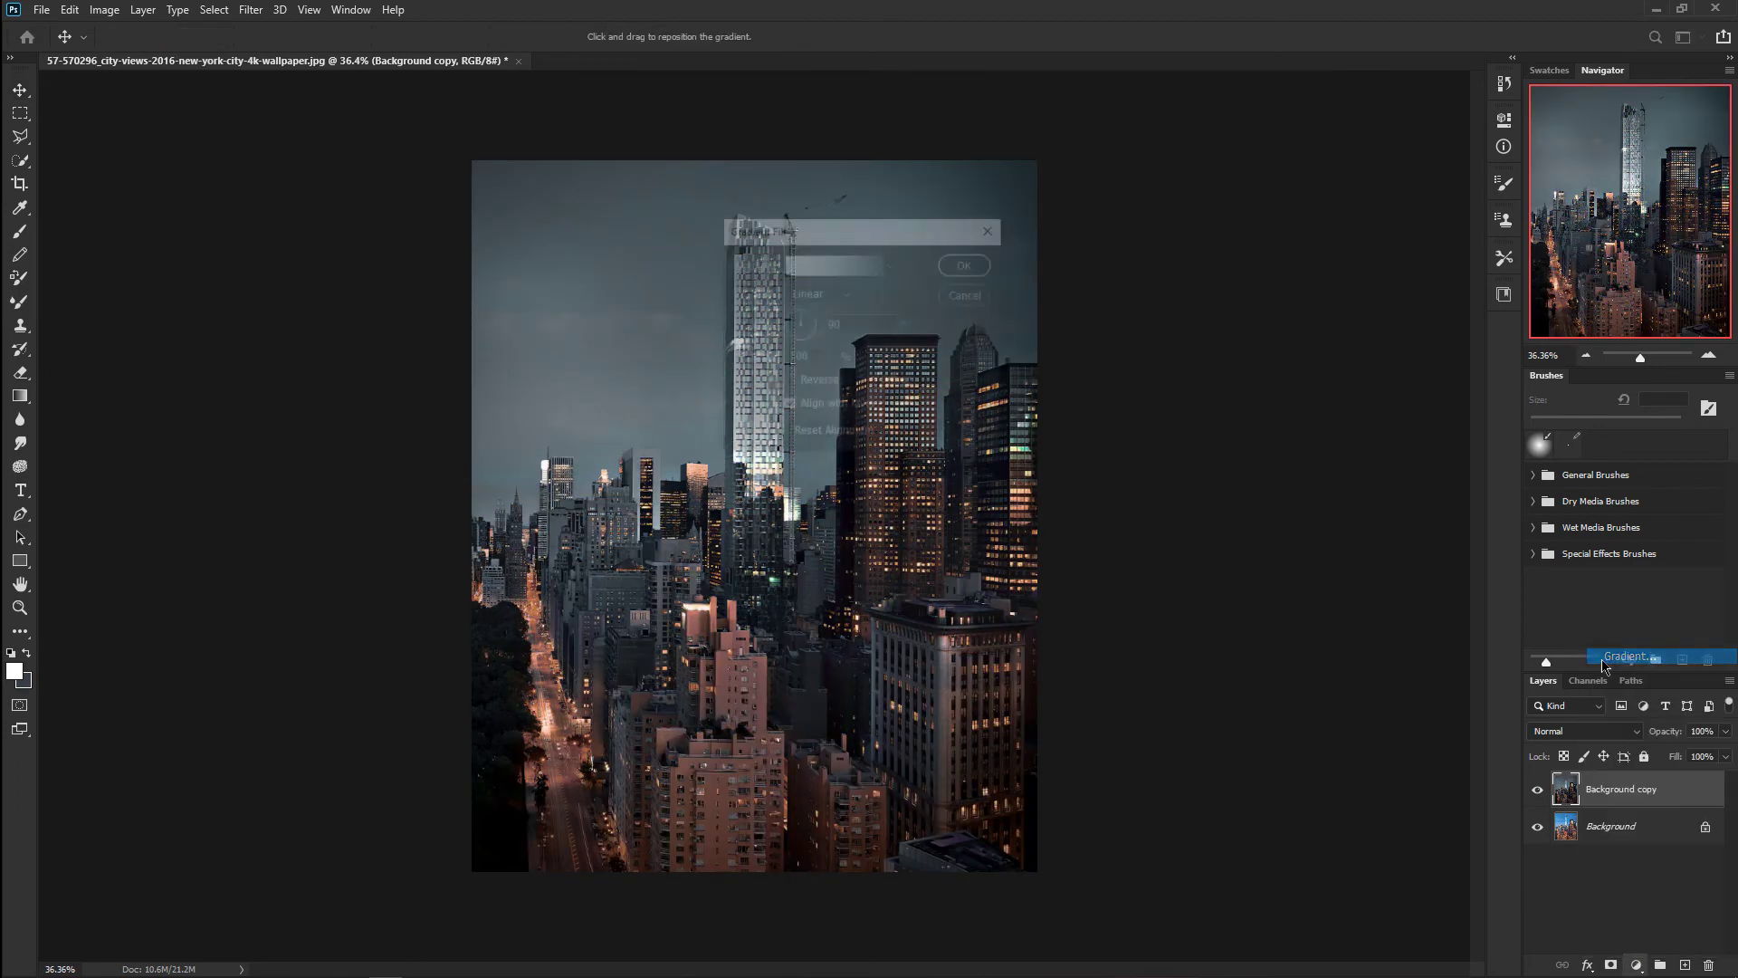
Step: Set both gradient color stops to black (#000000) and confirm the gradient
click(820, 265)
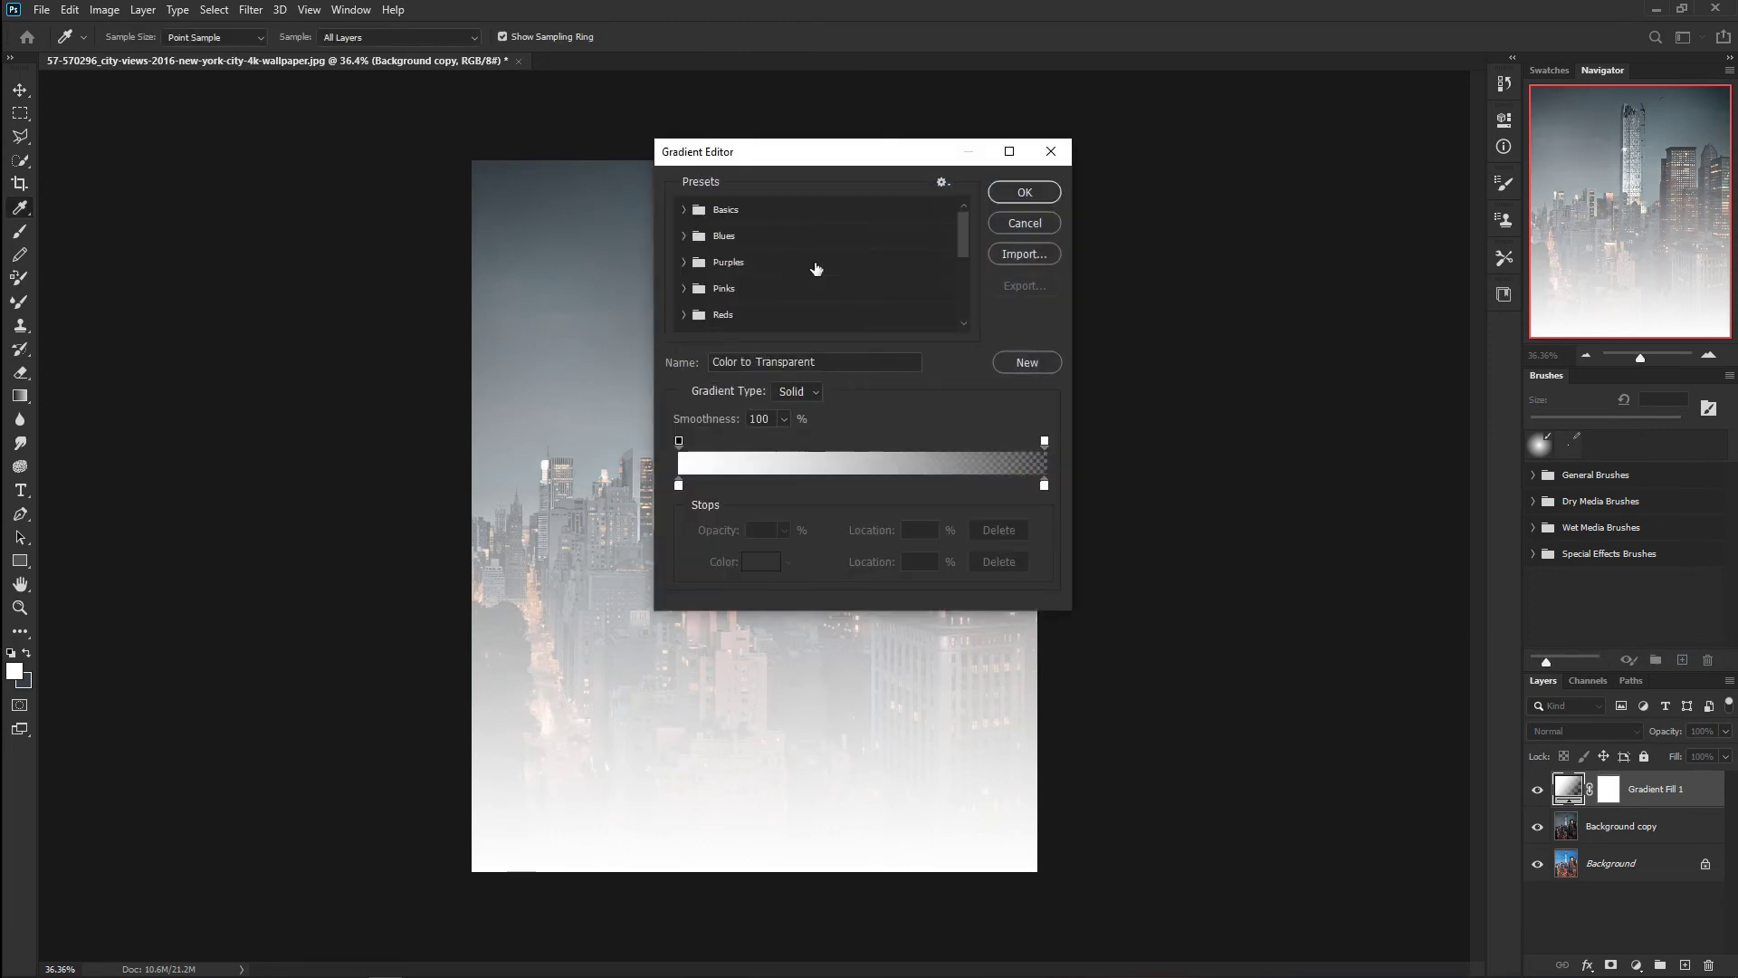
click(679, 486)
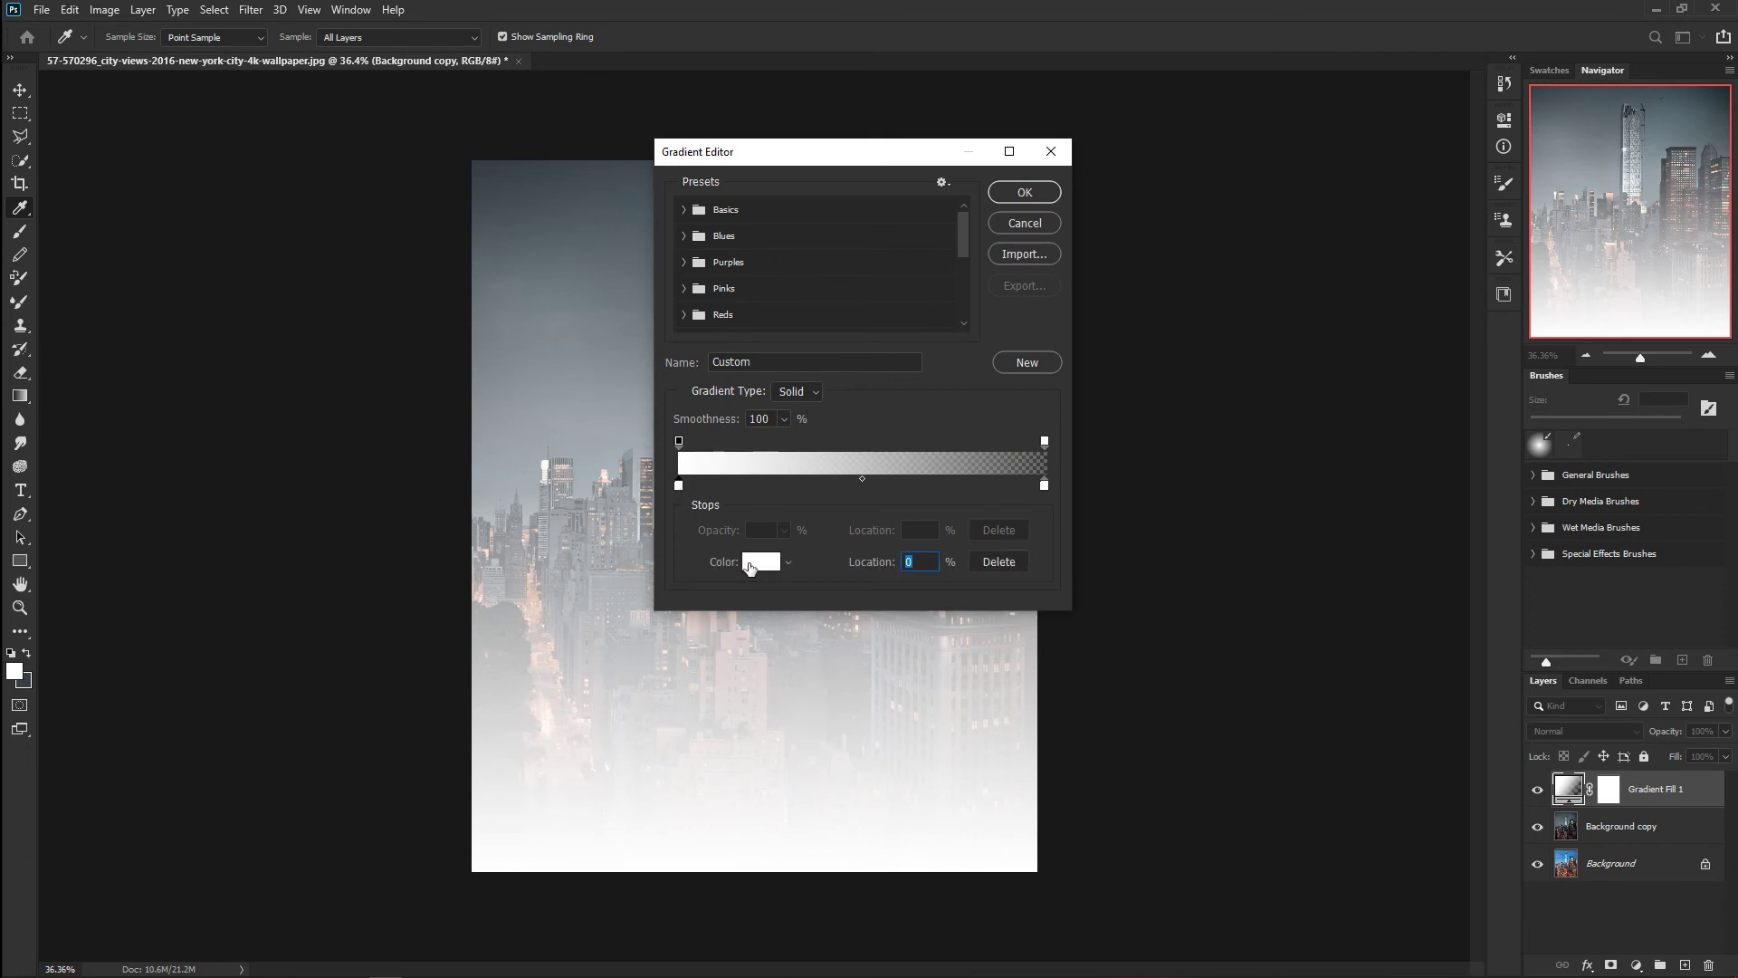
click(750, 563)
text(000000)
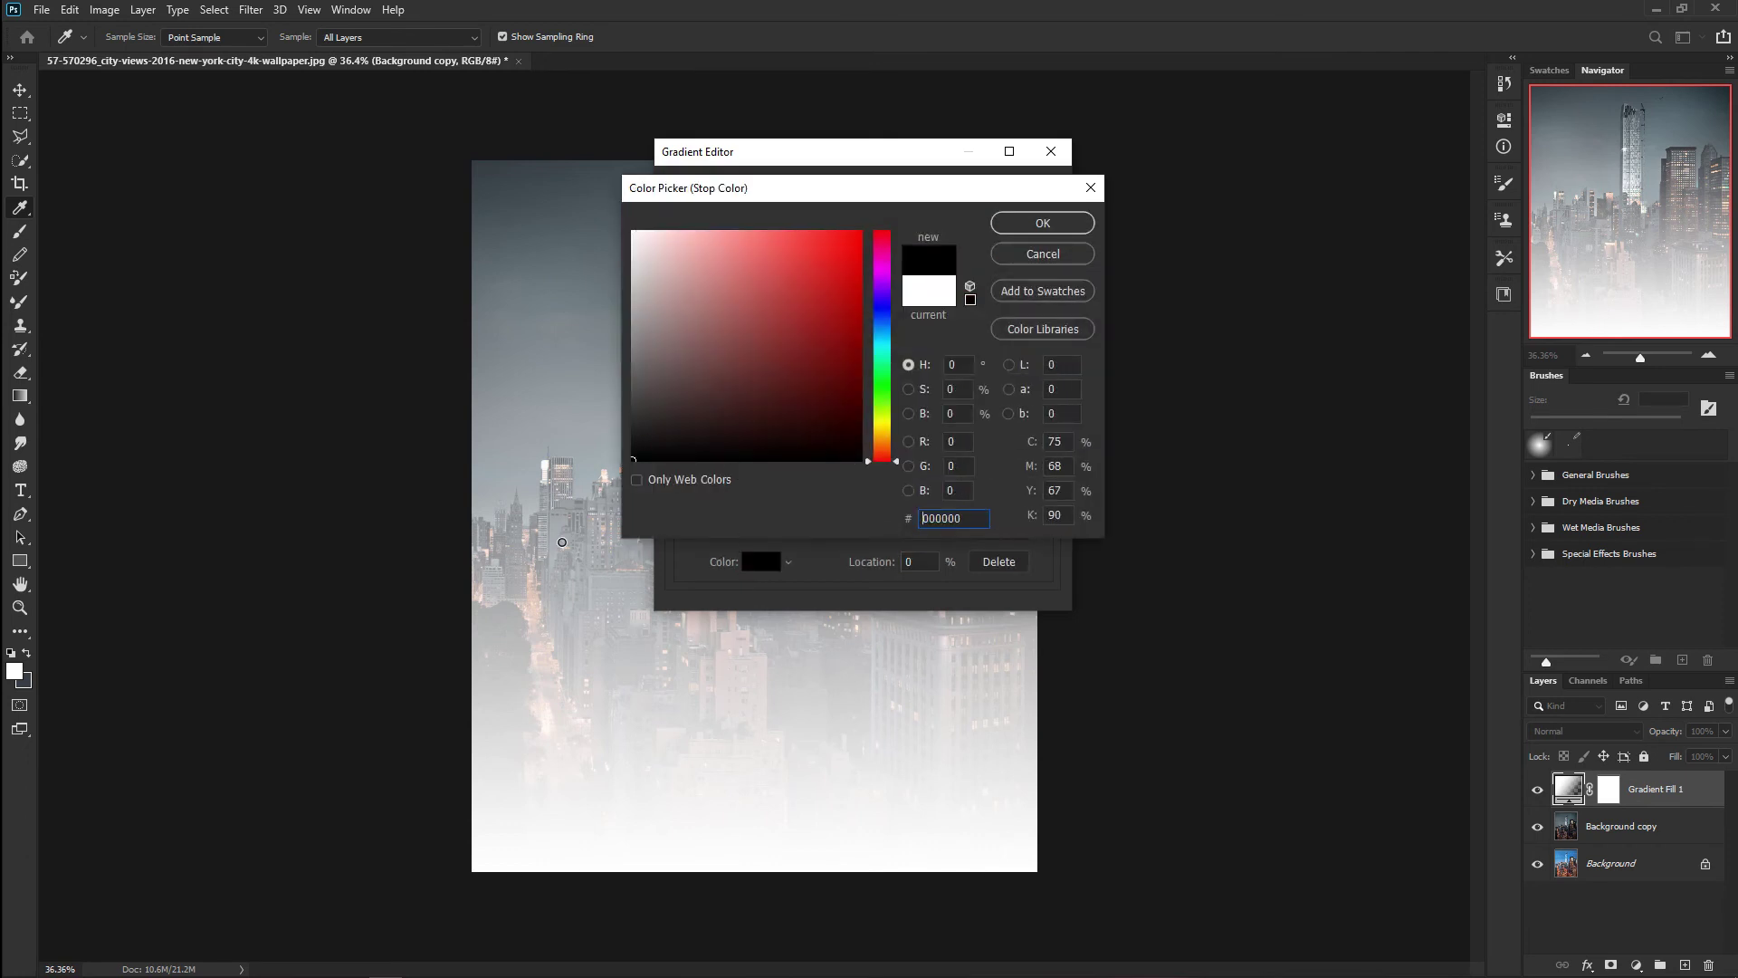
click(1021, 224)
click(1044, 487)
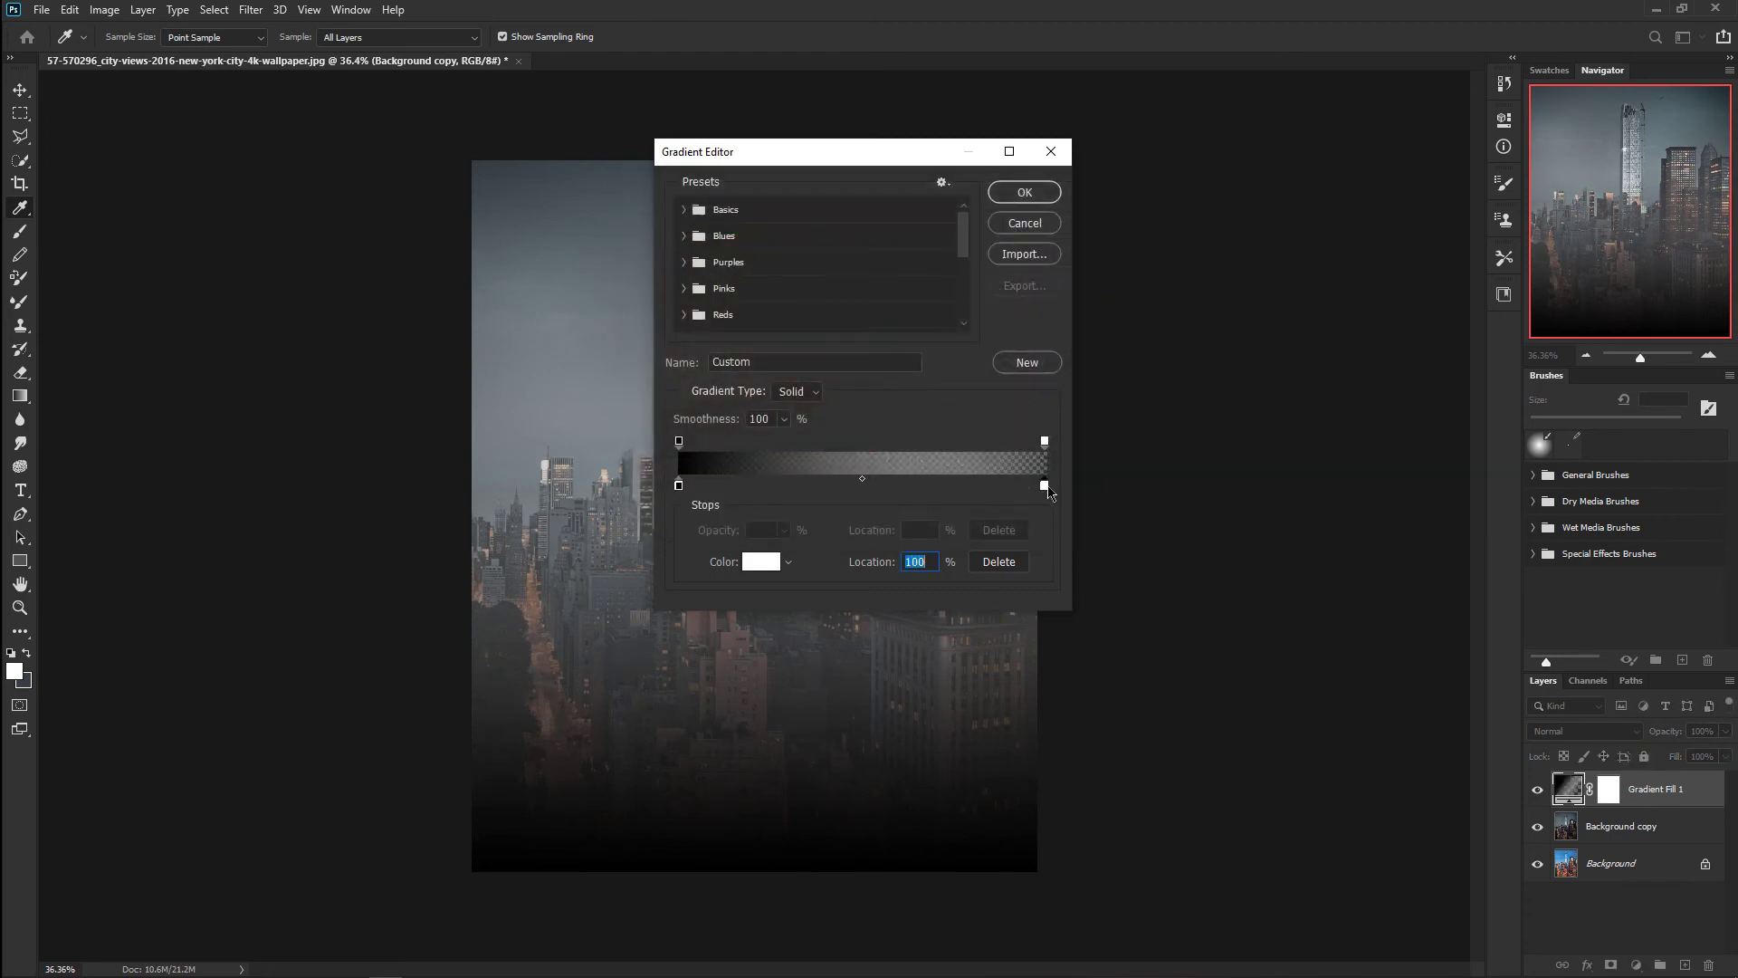
click(773, 561)
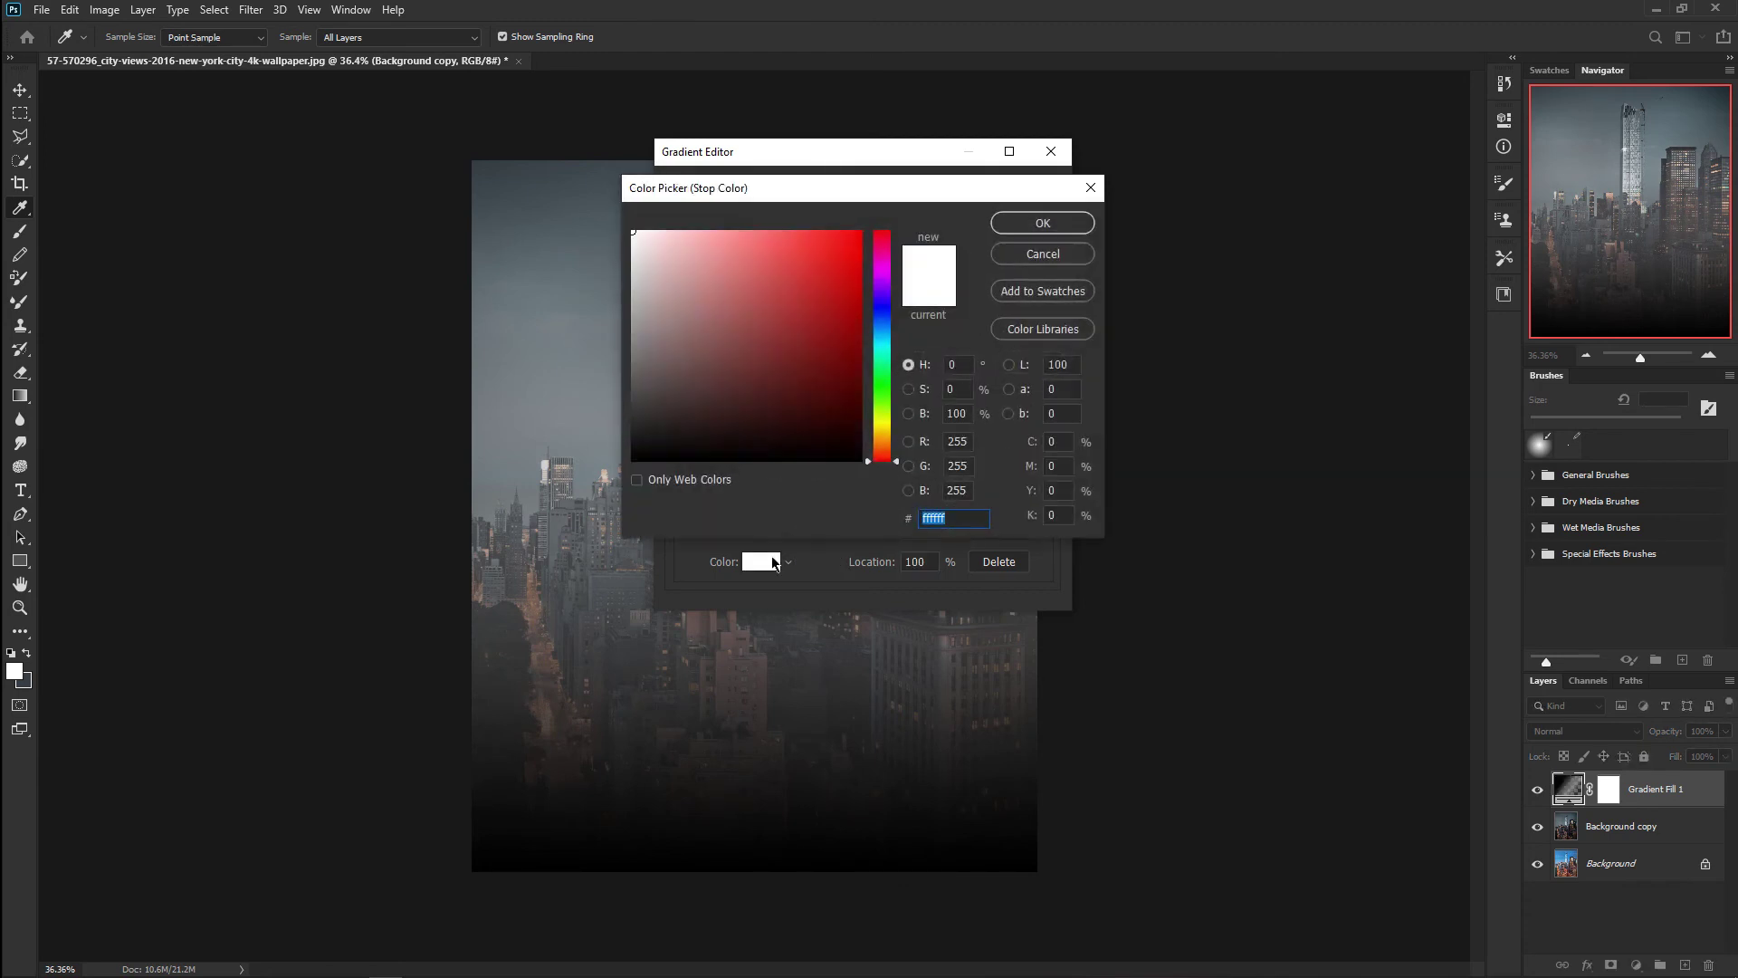
click(736, 408)
drag(736, 408, 631, 483)
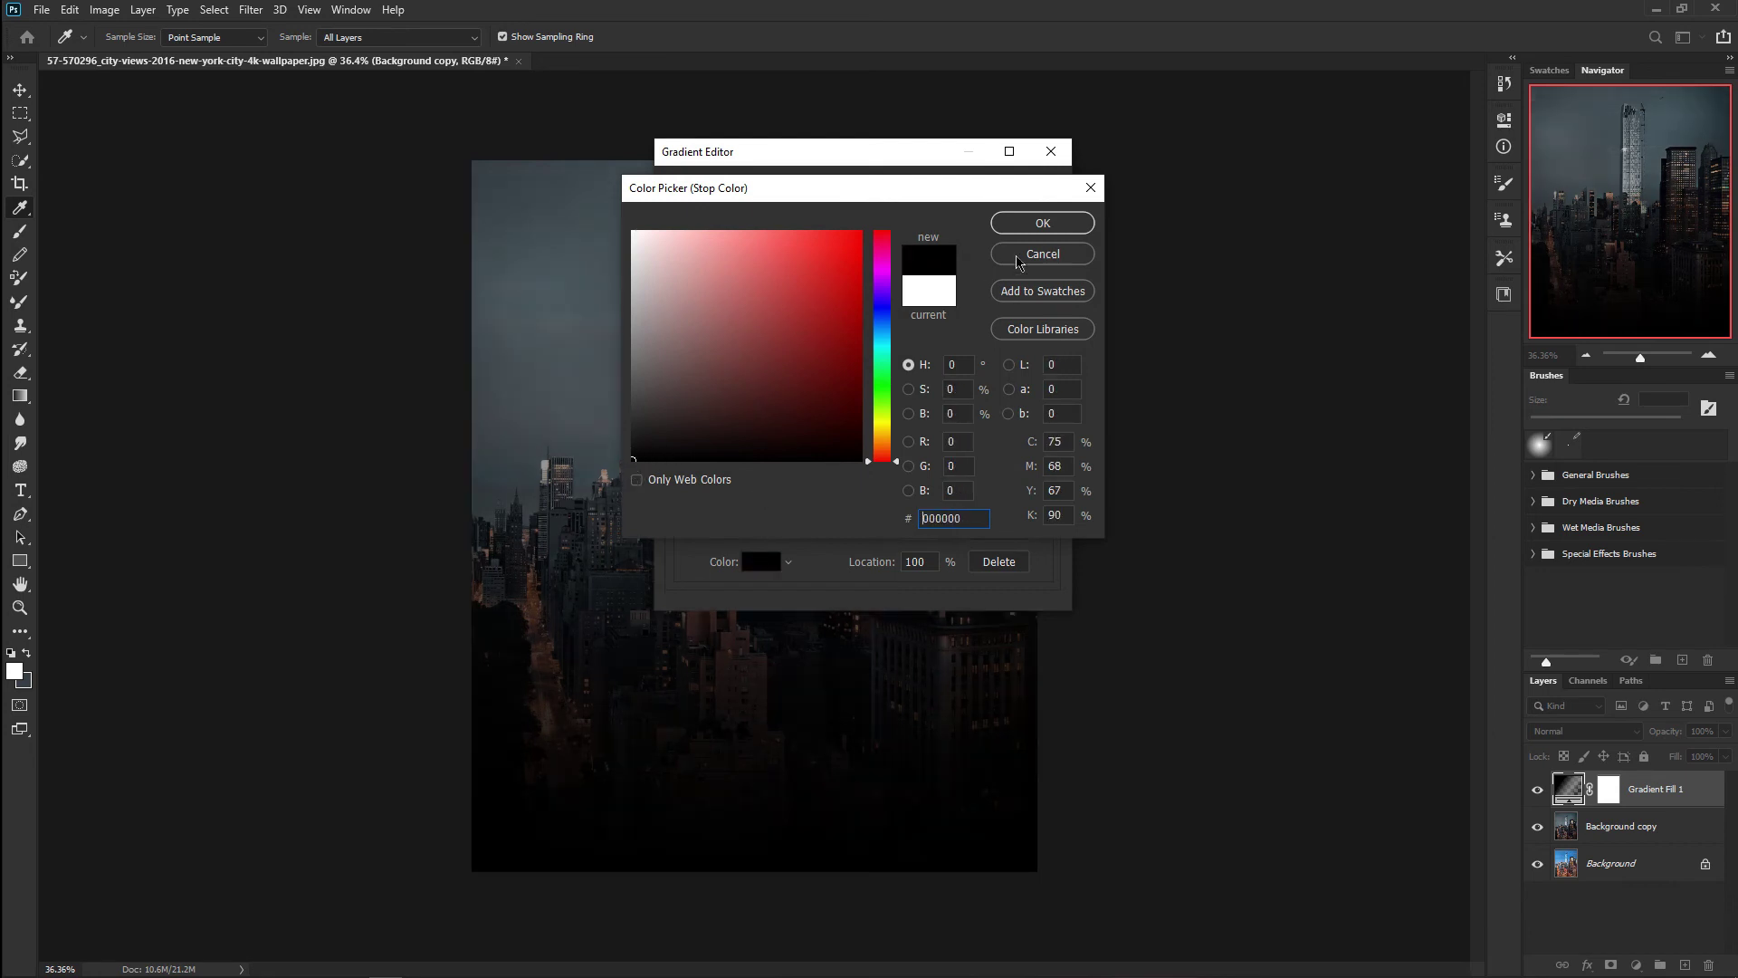
click(1039, 225)
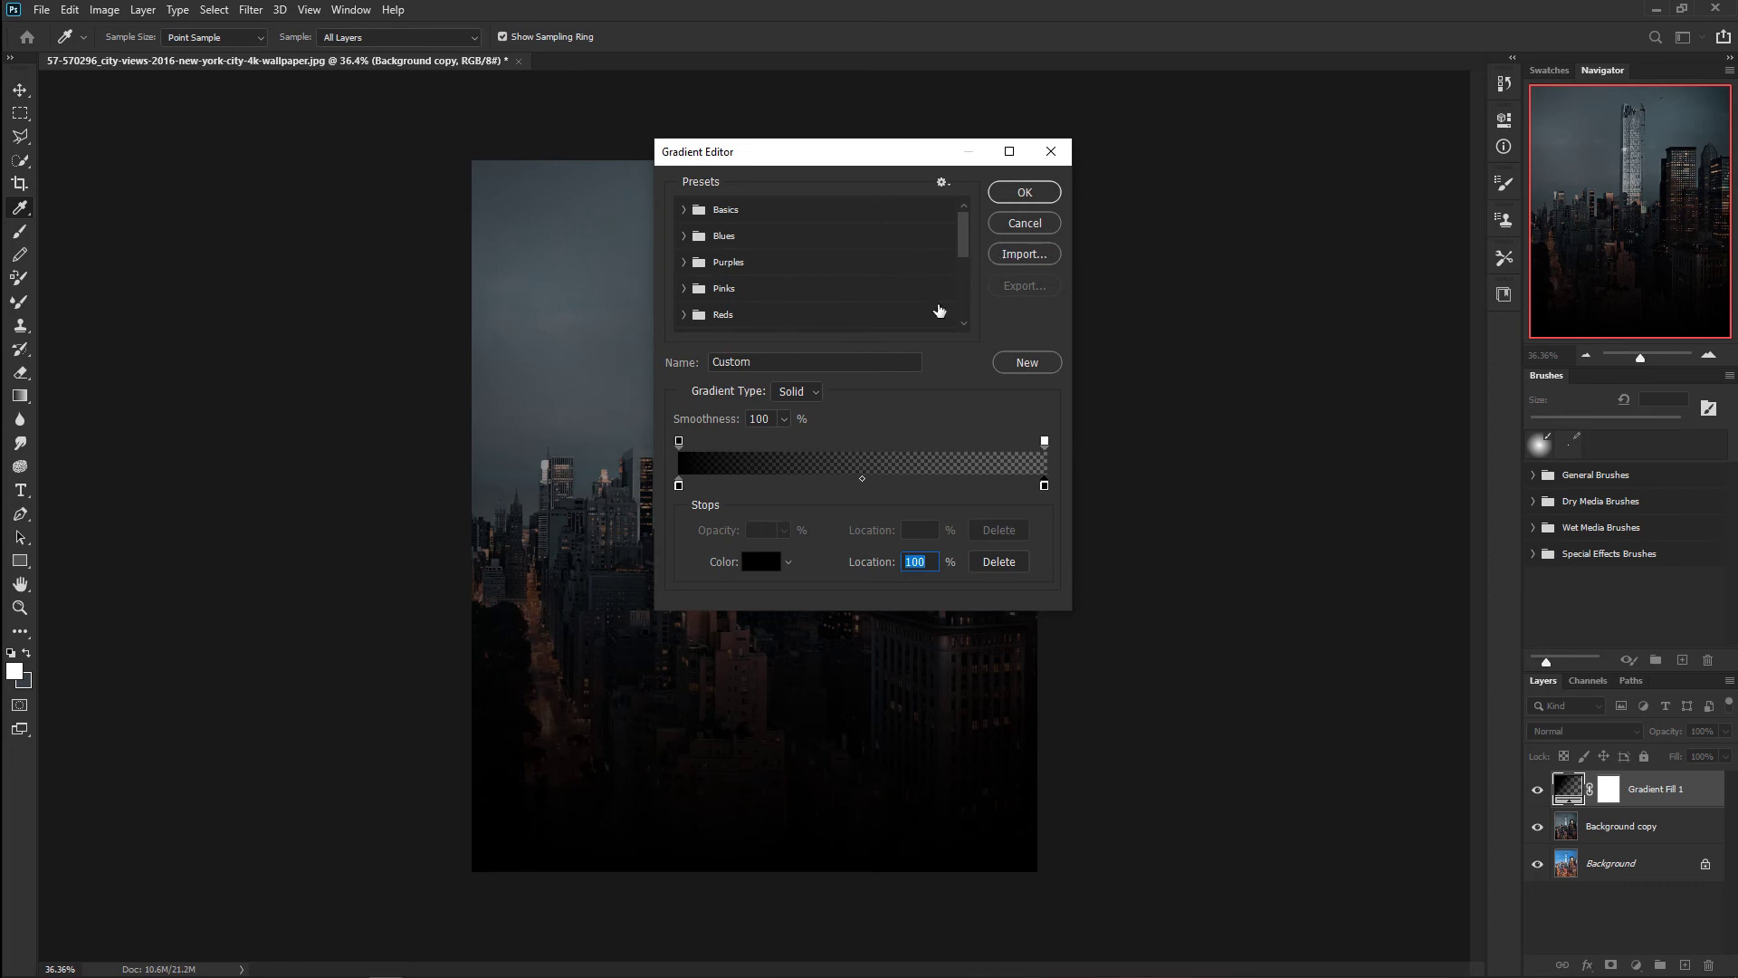
click(1023, 191)
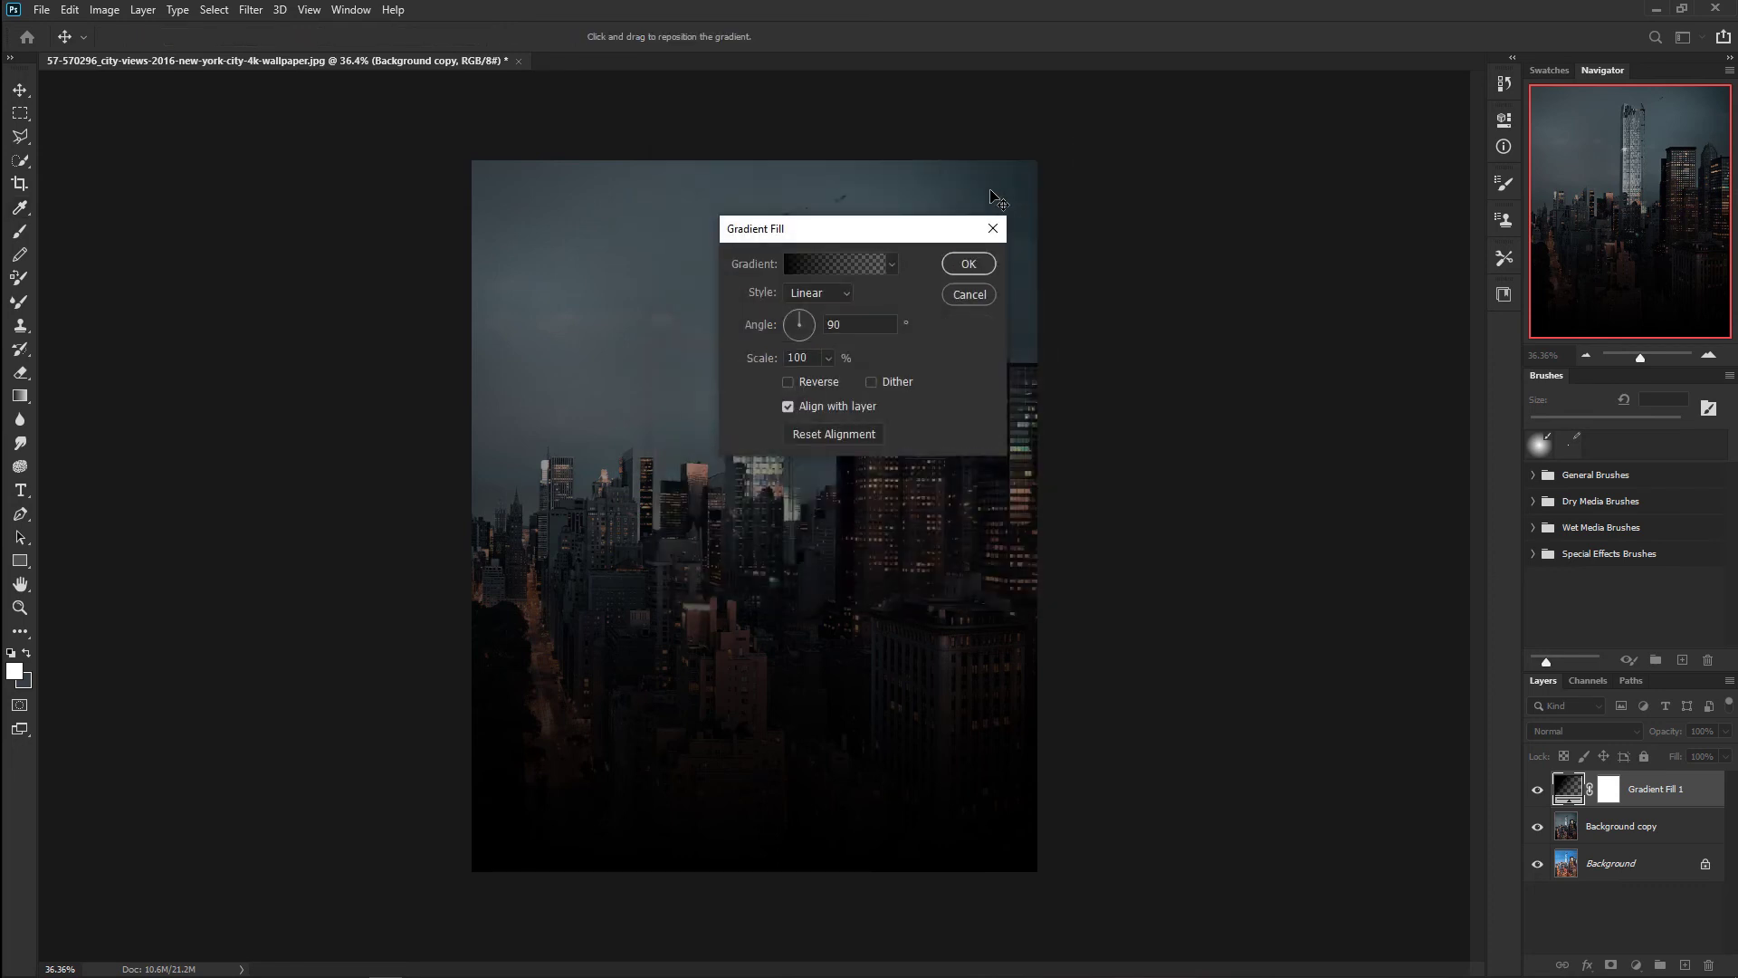
Step: Make the gradient a reversed Radial at 150% scale and lower its opacity to 30%
click(827, 387)
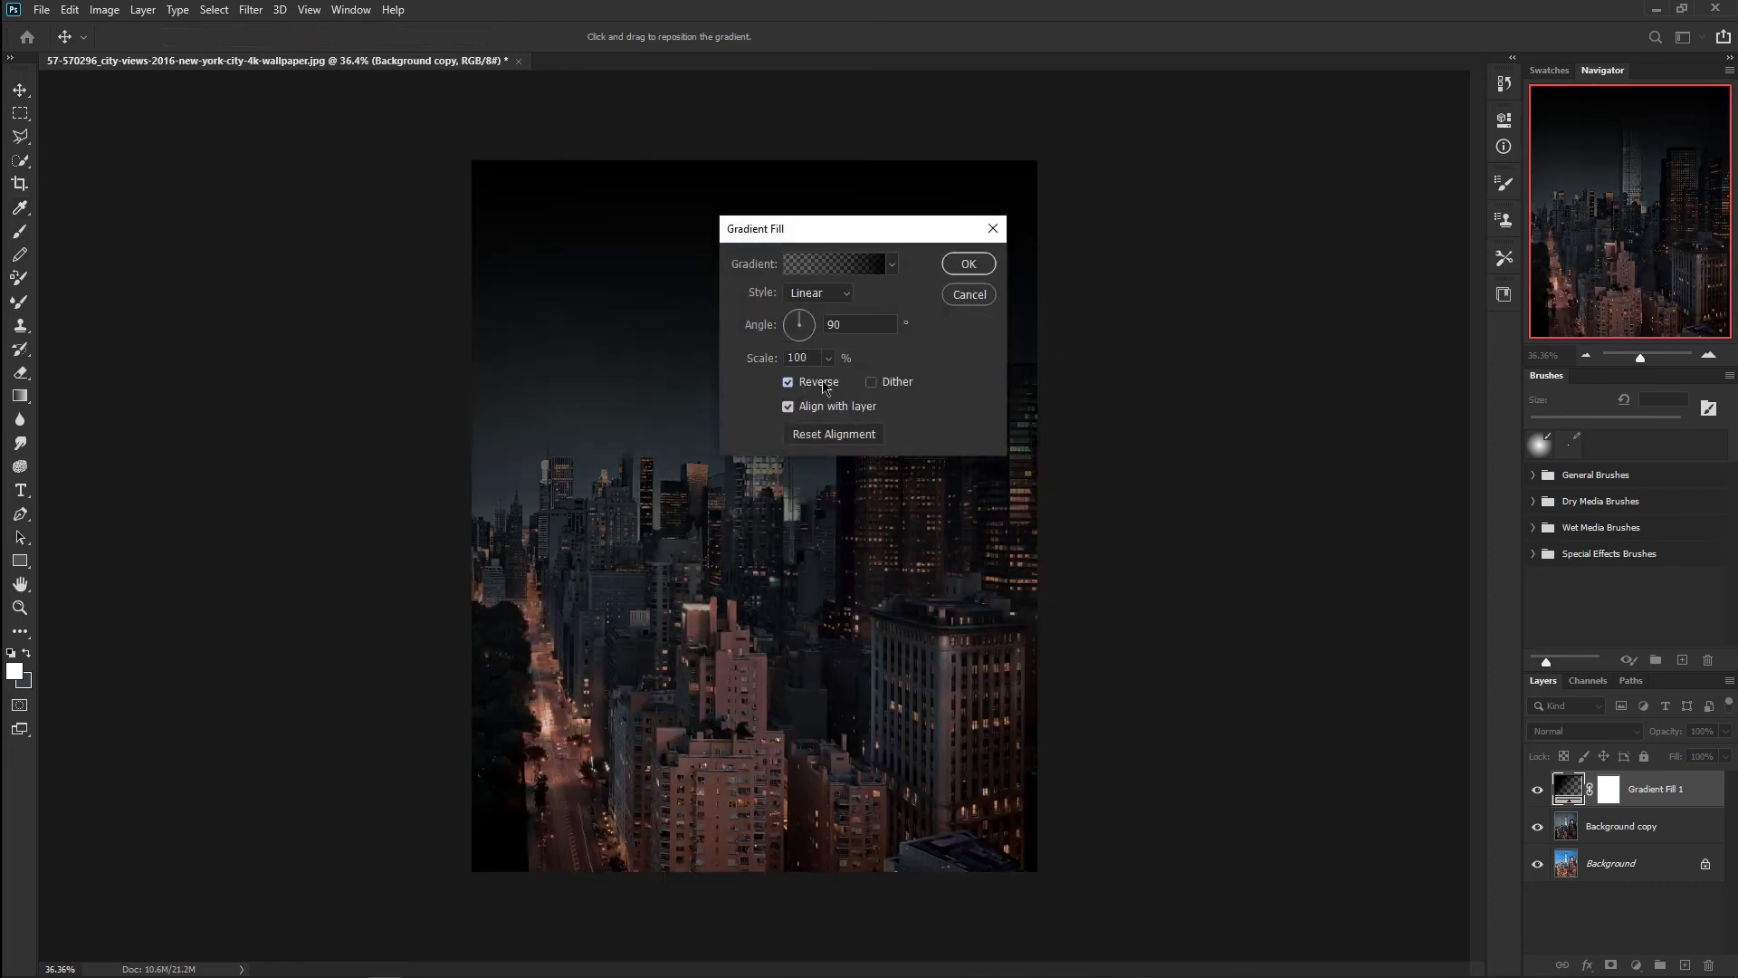
click(818, 291)
click(825, 314)
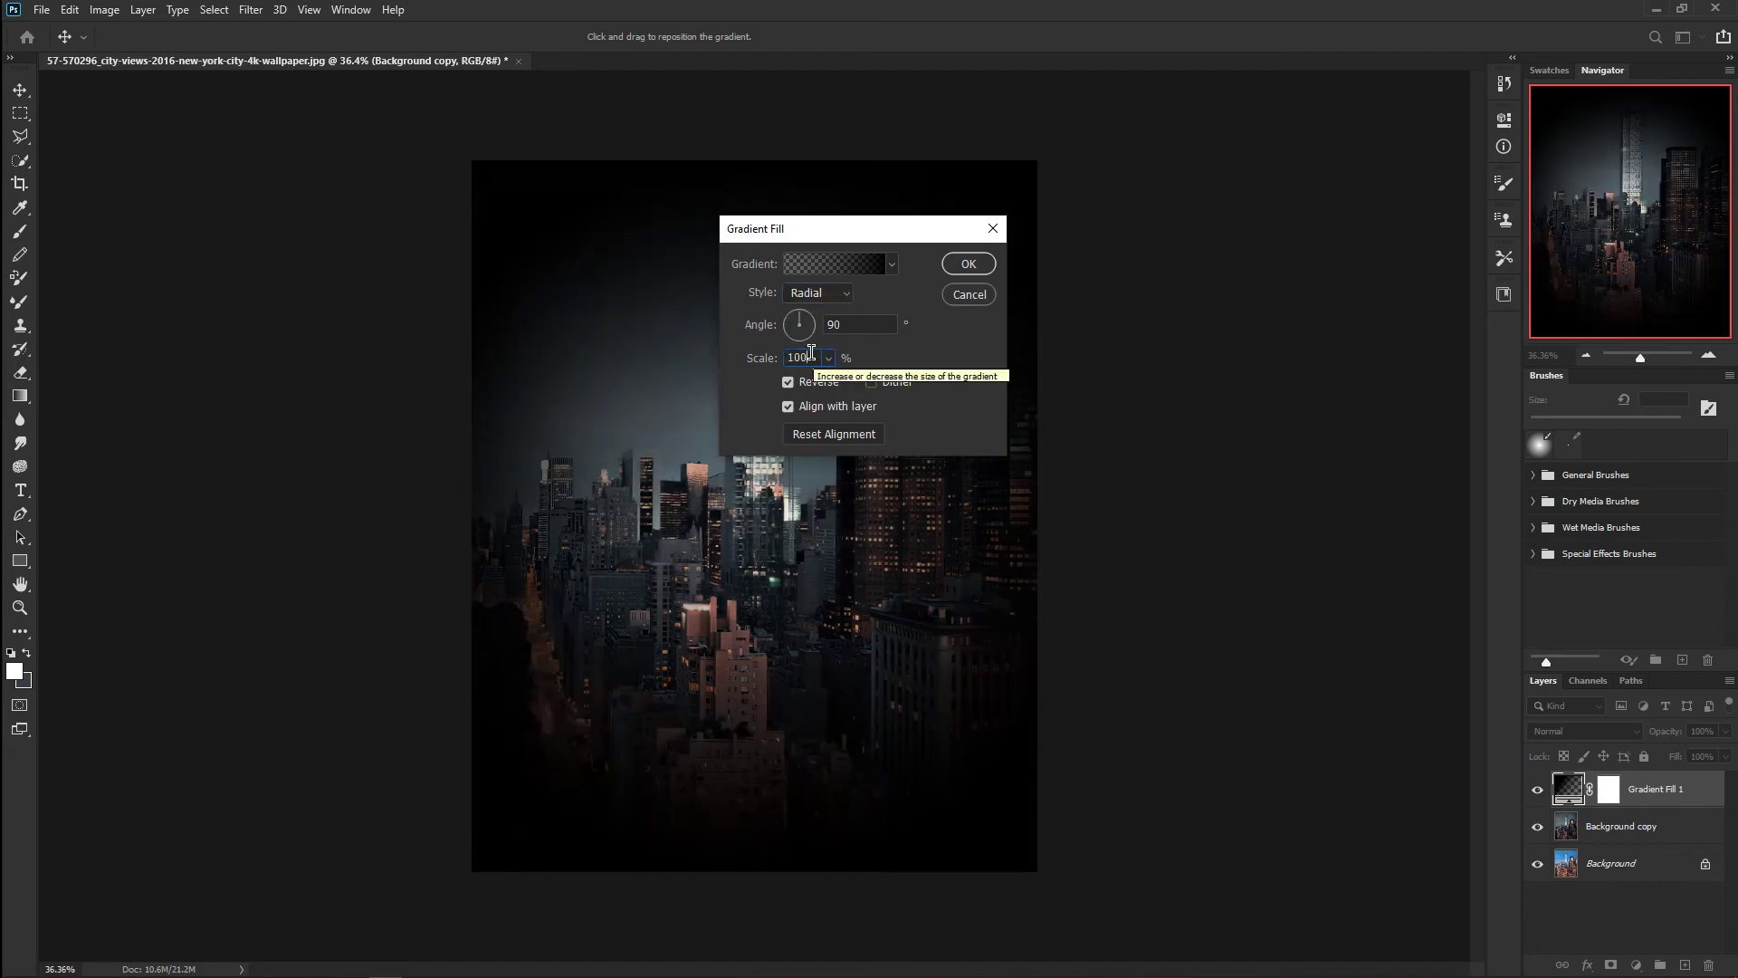
key(BackSpace)
key(BackSpace)
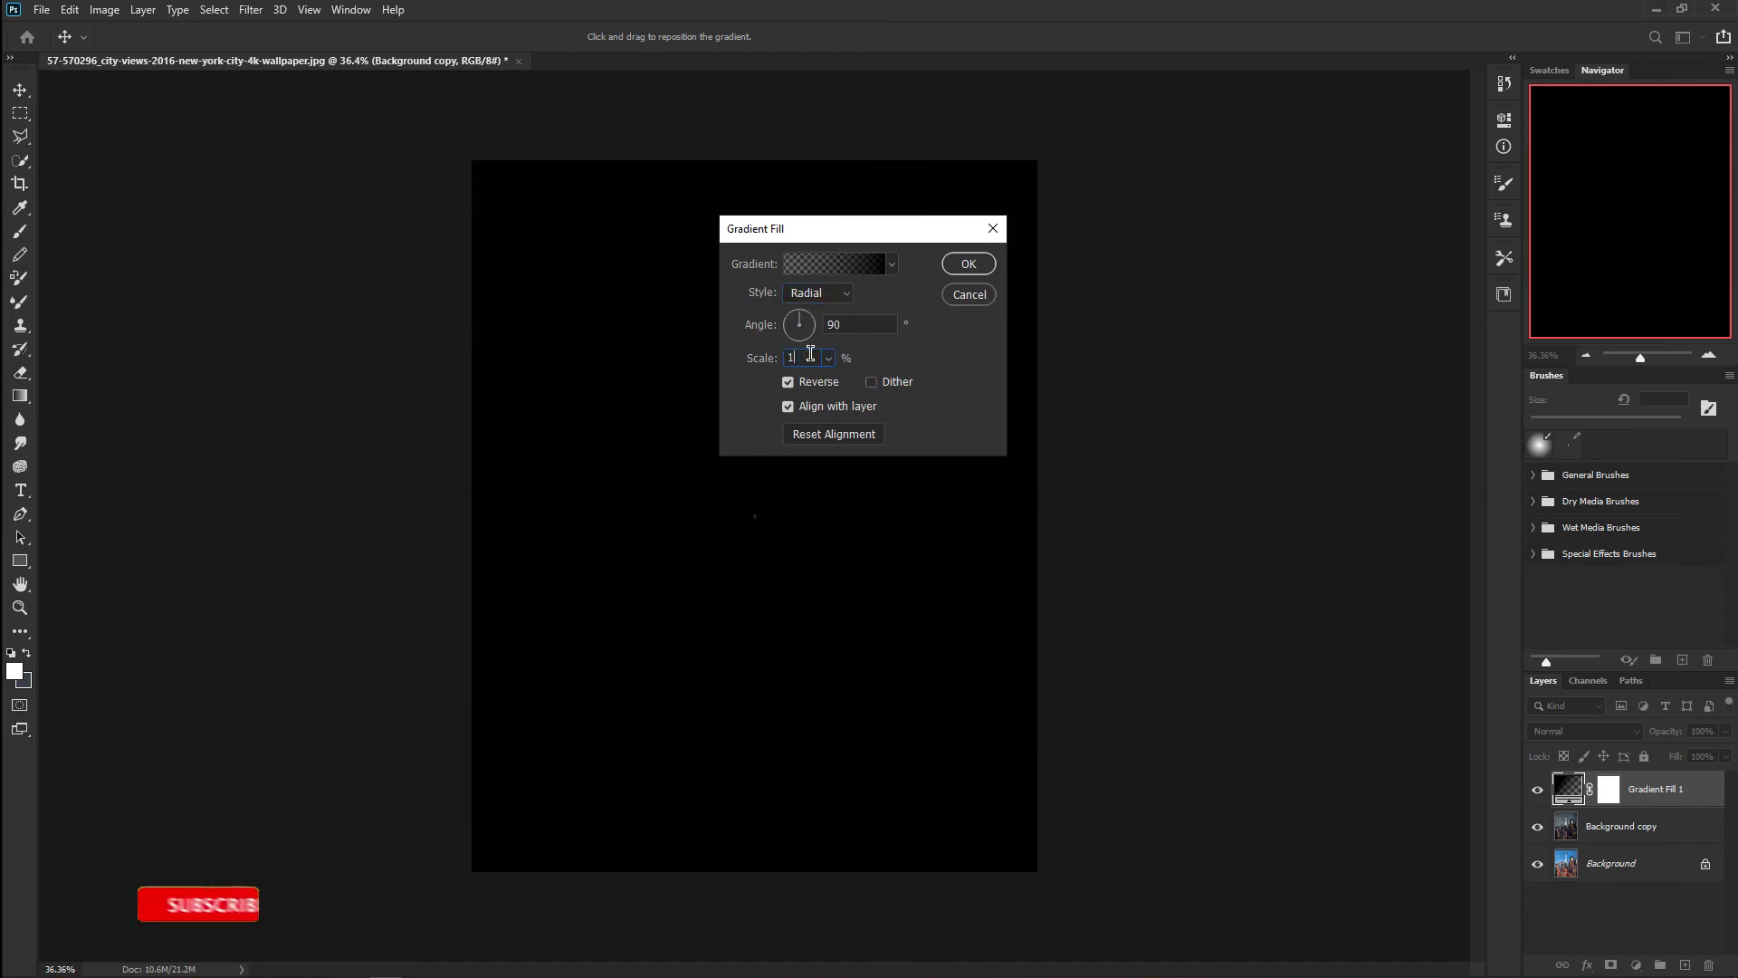
text(50)
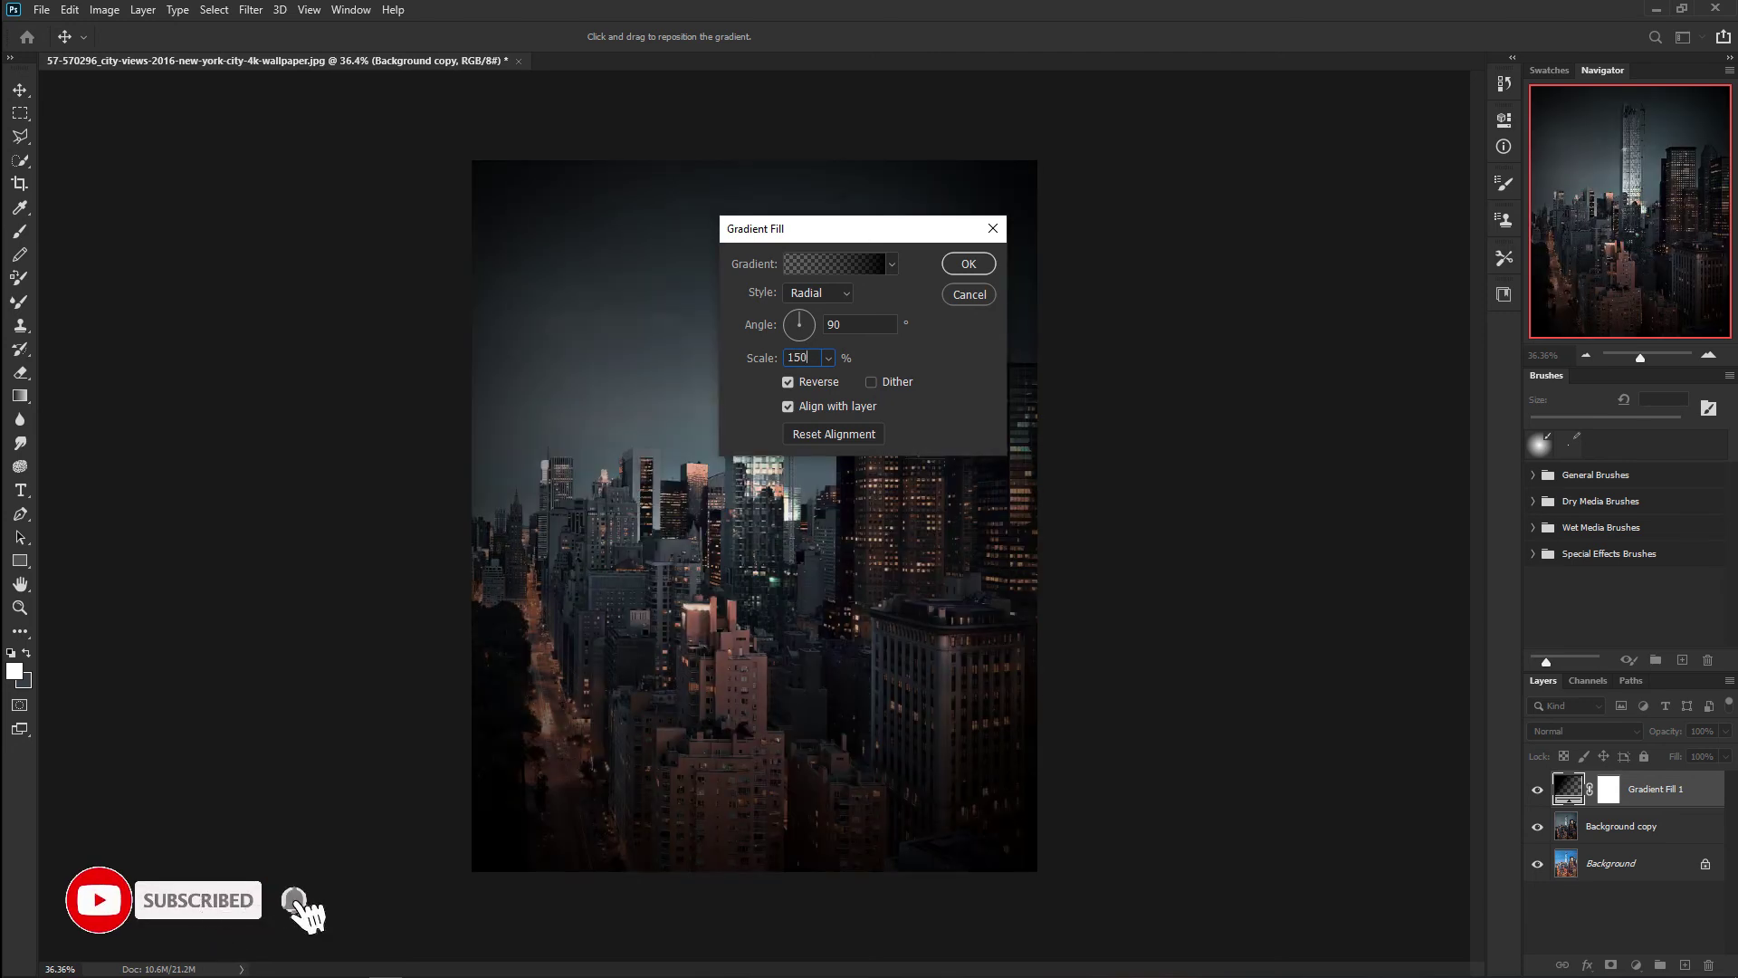
click(974, 264)
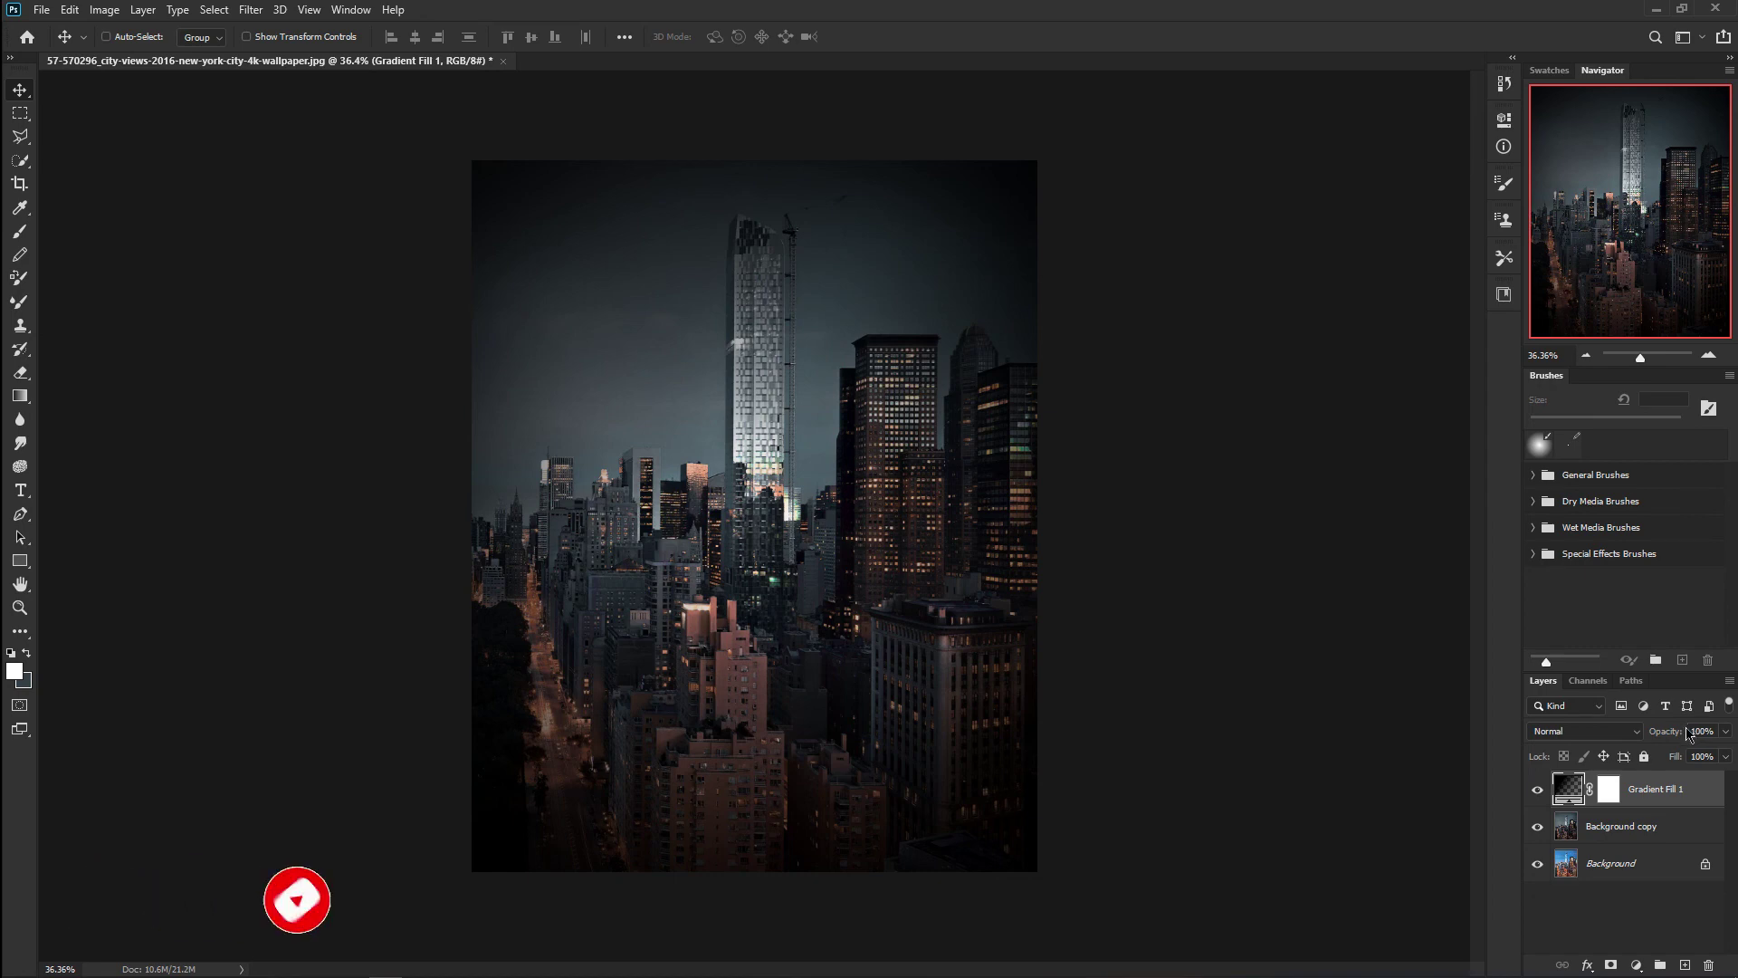
drag(1680, 732, 1619, 745)
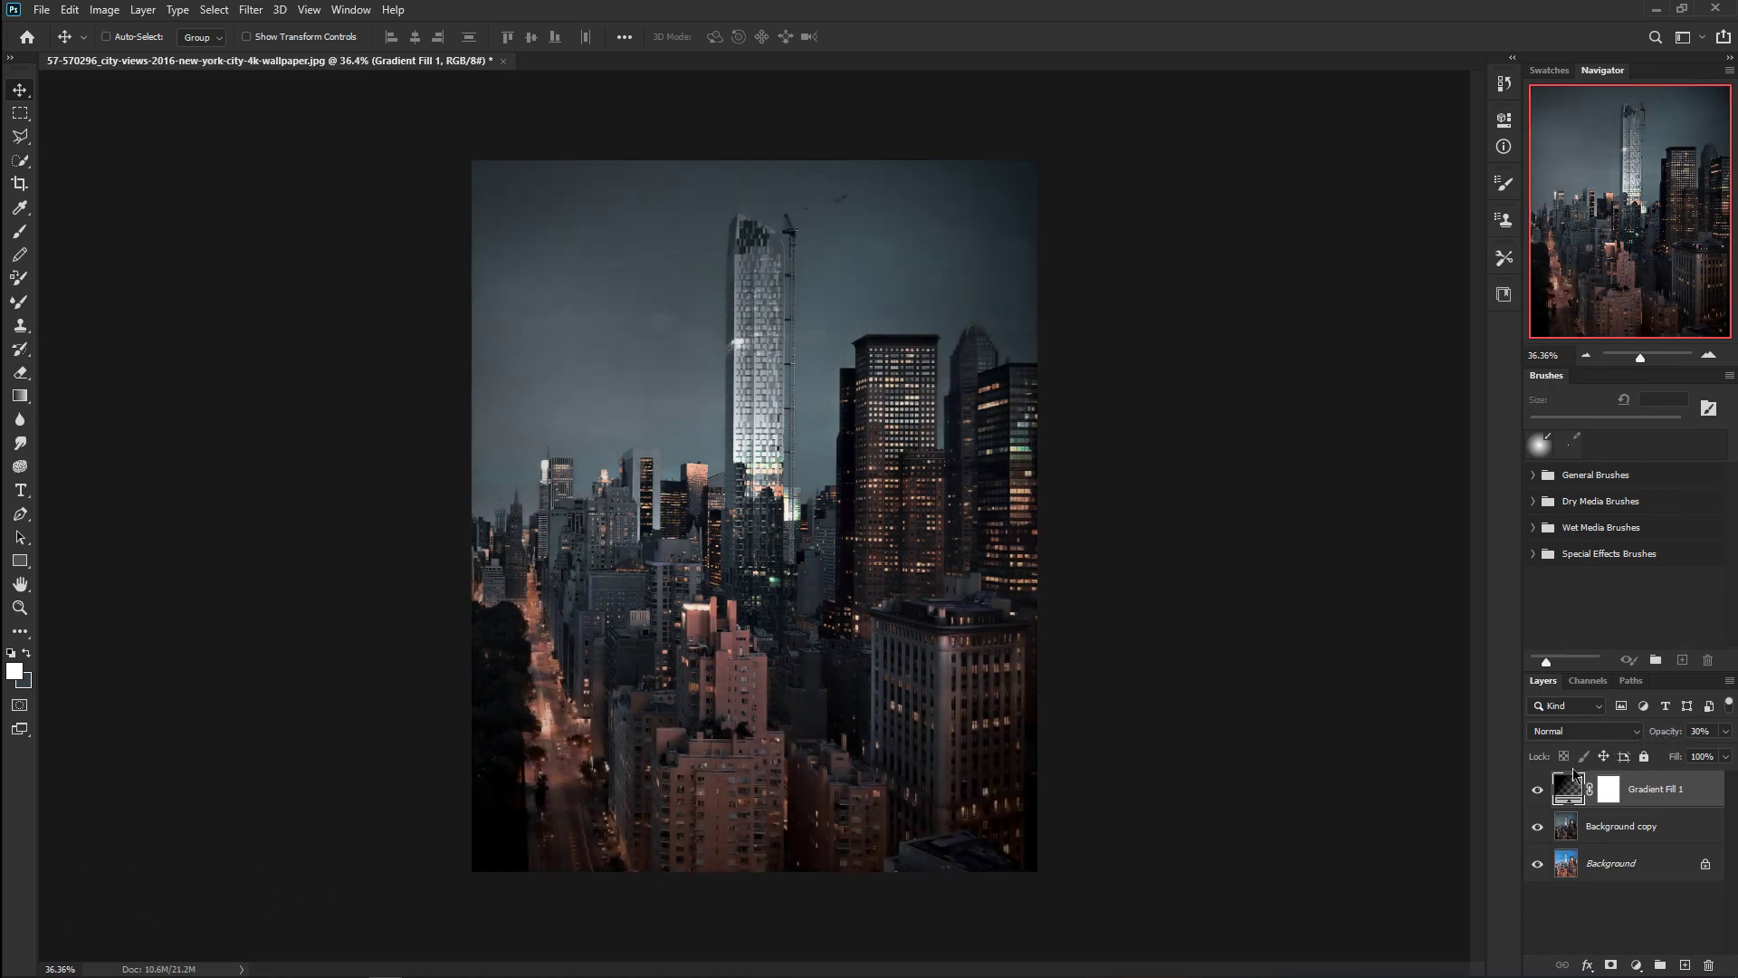
click(1538, 789)
Step: Add a Color Lookup adjustment layer using the filmstock_50.3dl LUT
click(1636, 965)
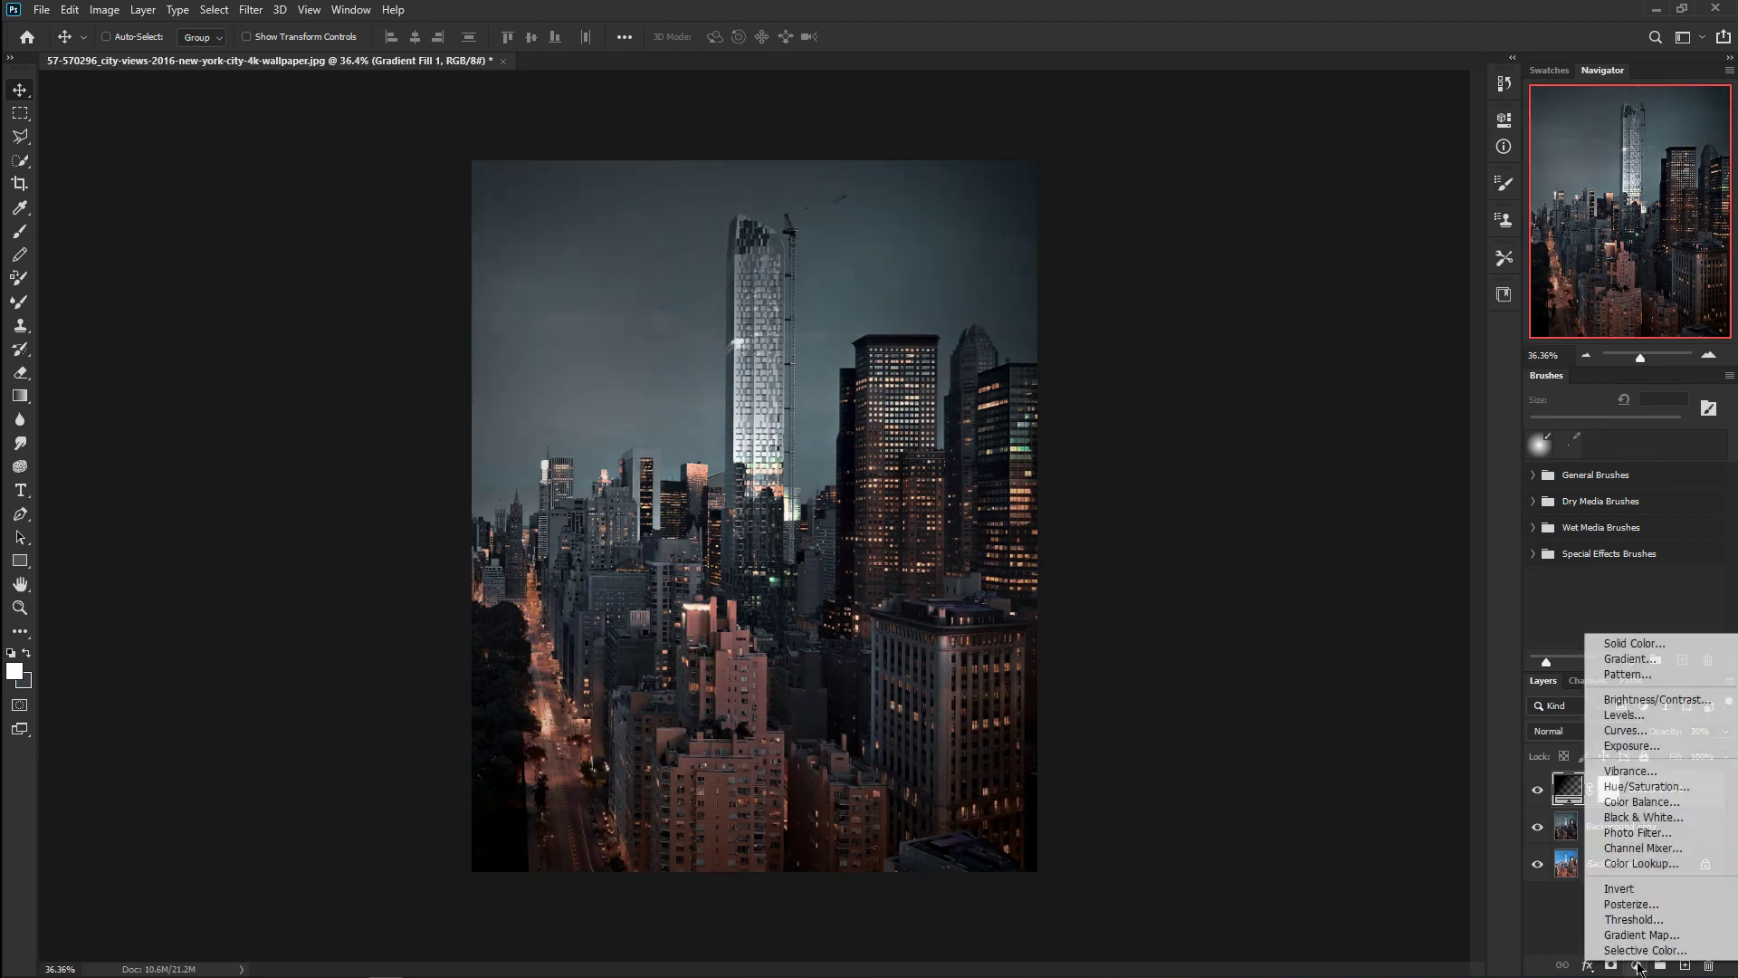
click(1614, 864)
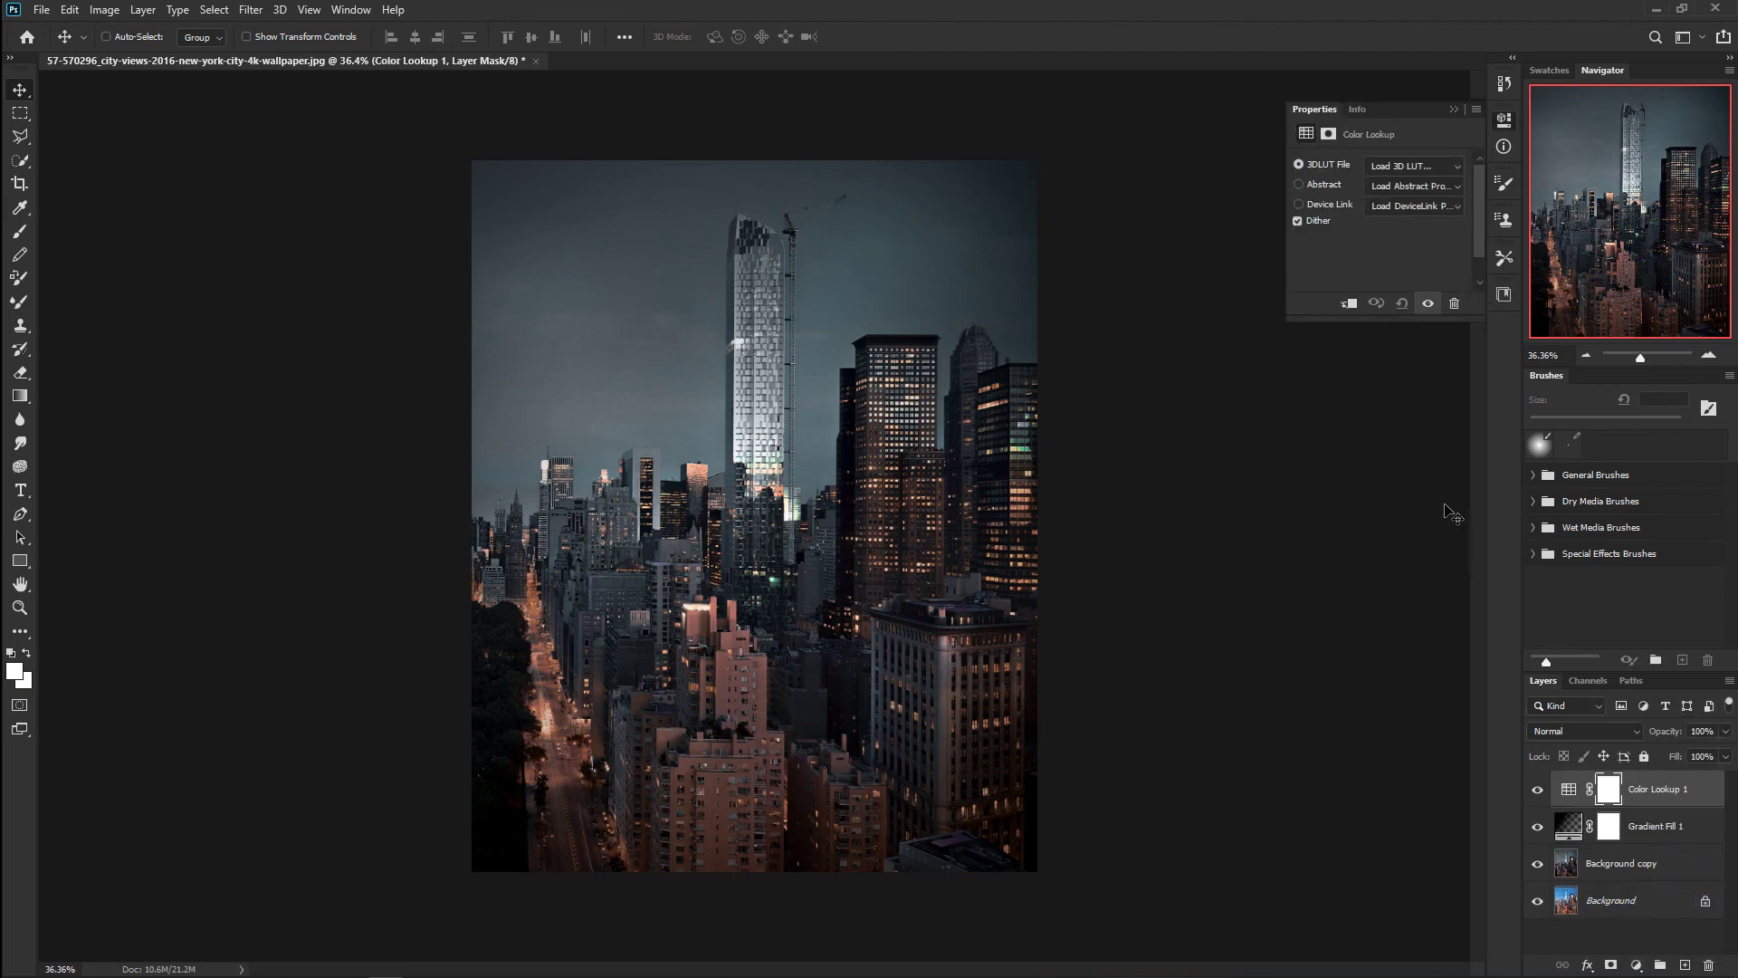
click(1389, 167)
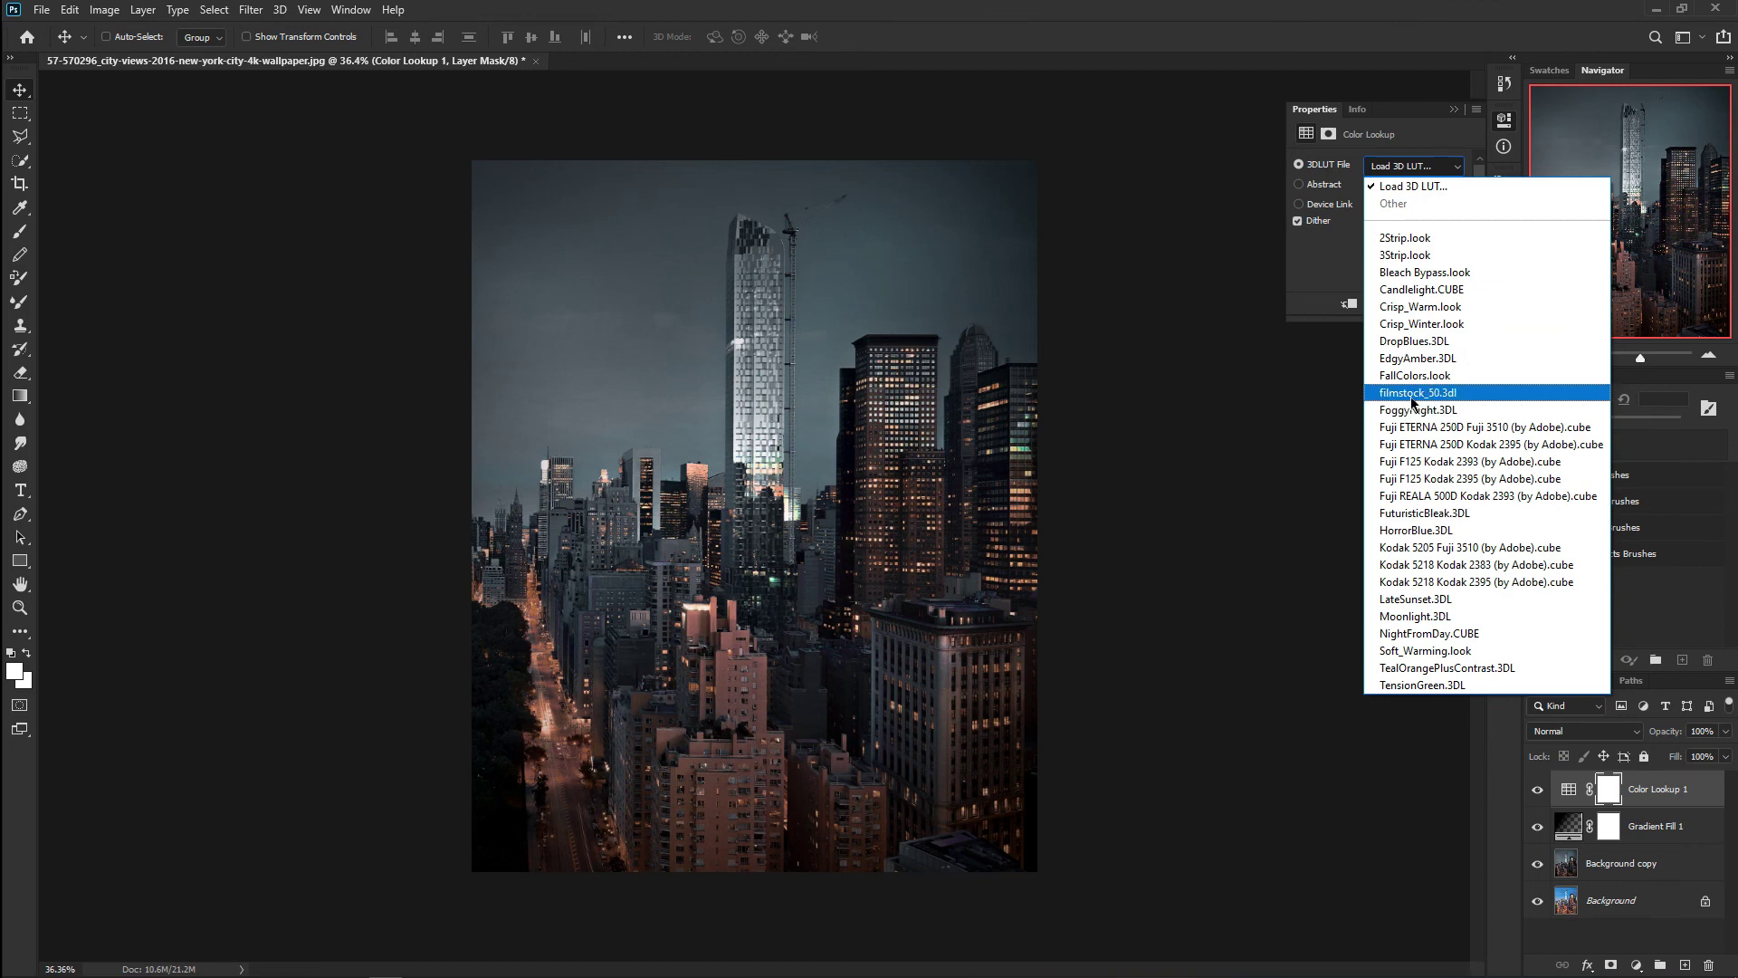
click(1413, 394)
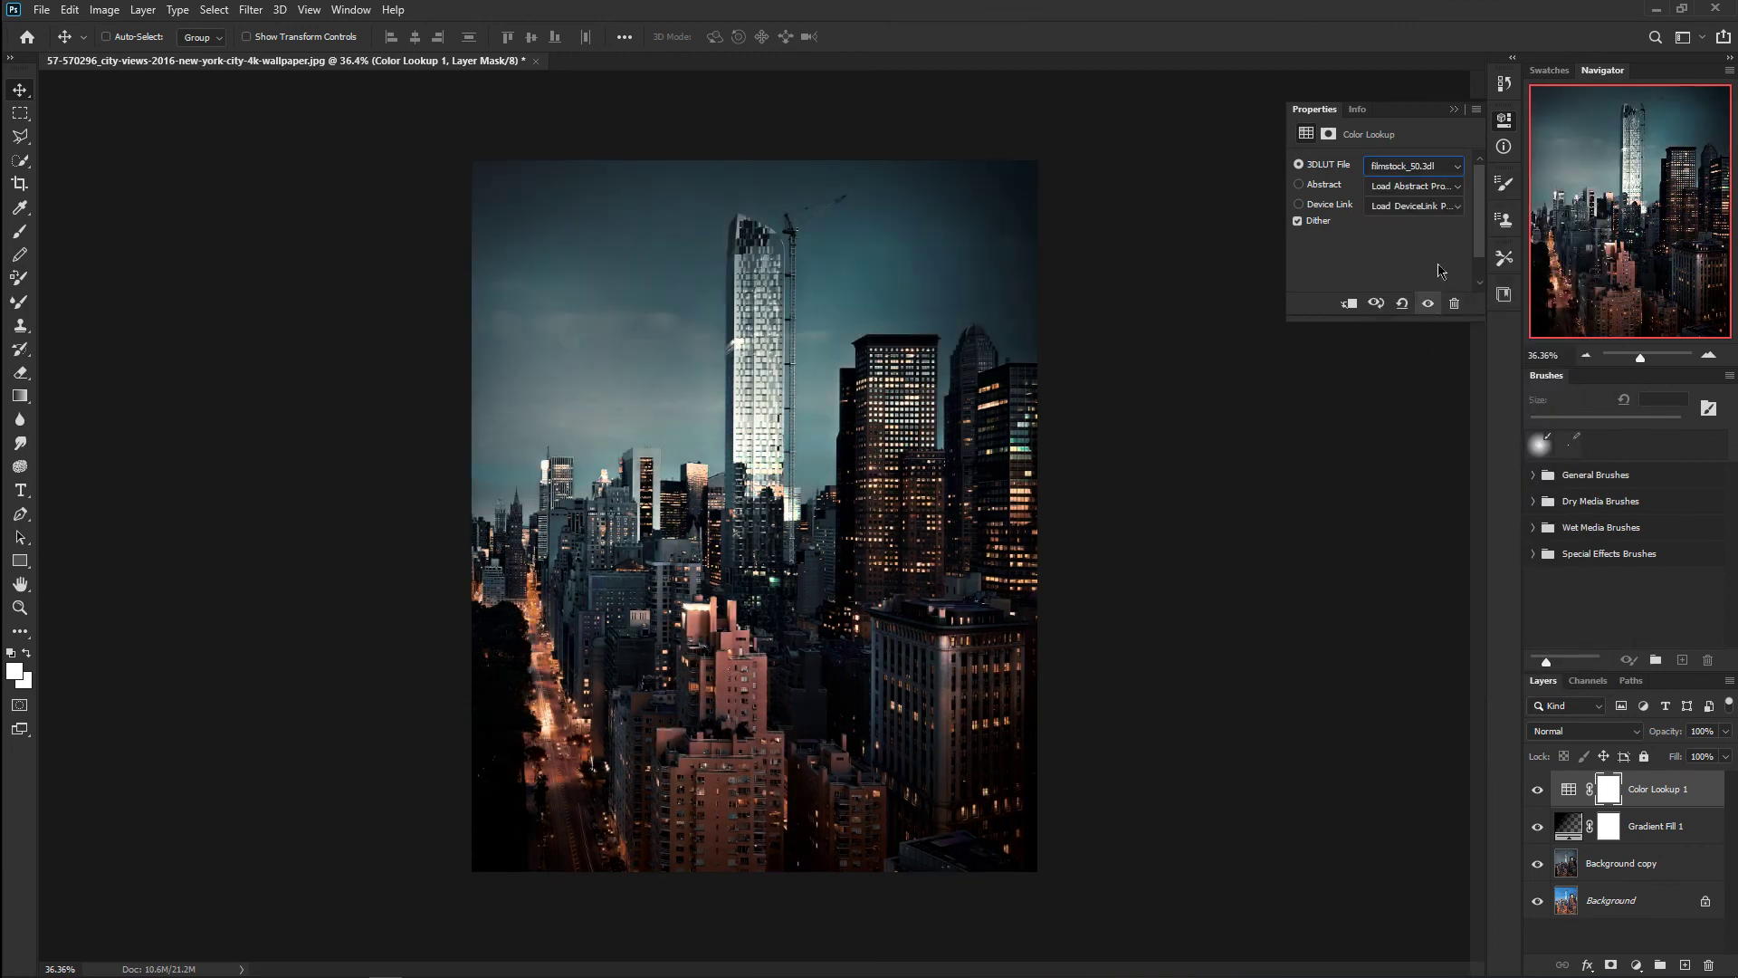
Step: Reduce the Color Lookup layer's opacity to about 40%
click(1455, 110)
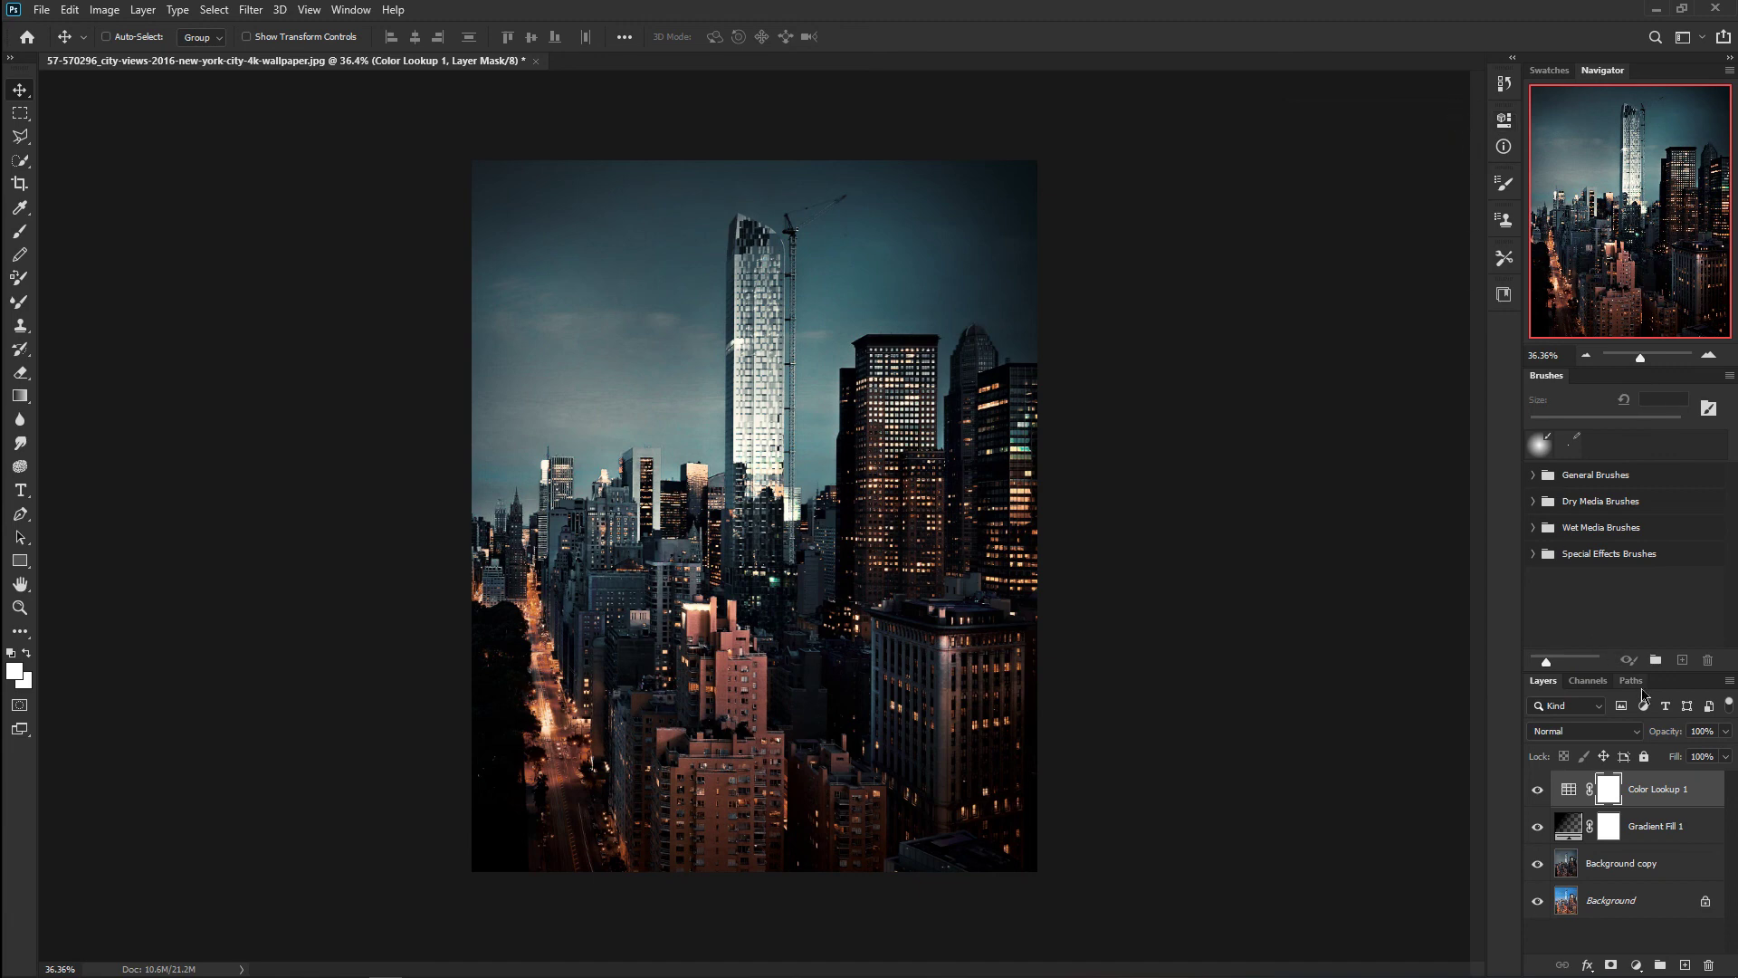
drag(1661, 731, 1603, 740)
click(1537, 790)
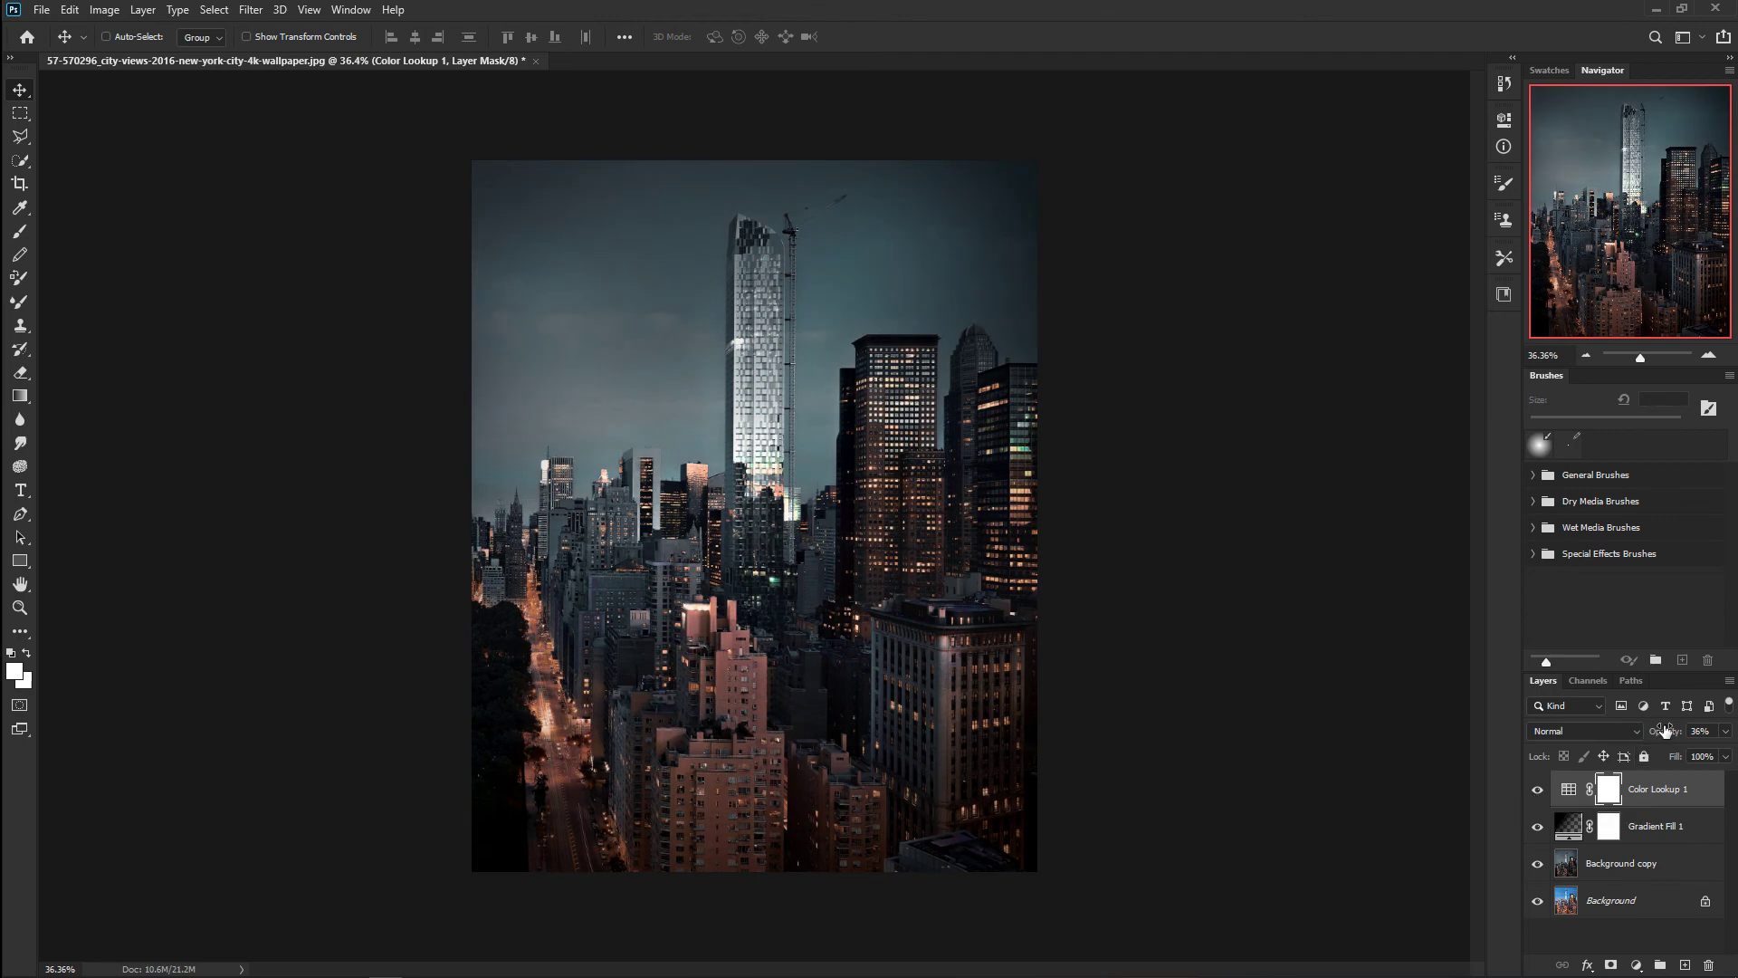
drag(1666, 730, 1671, 732)
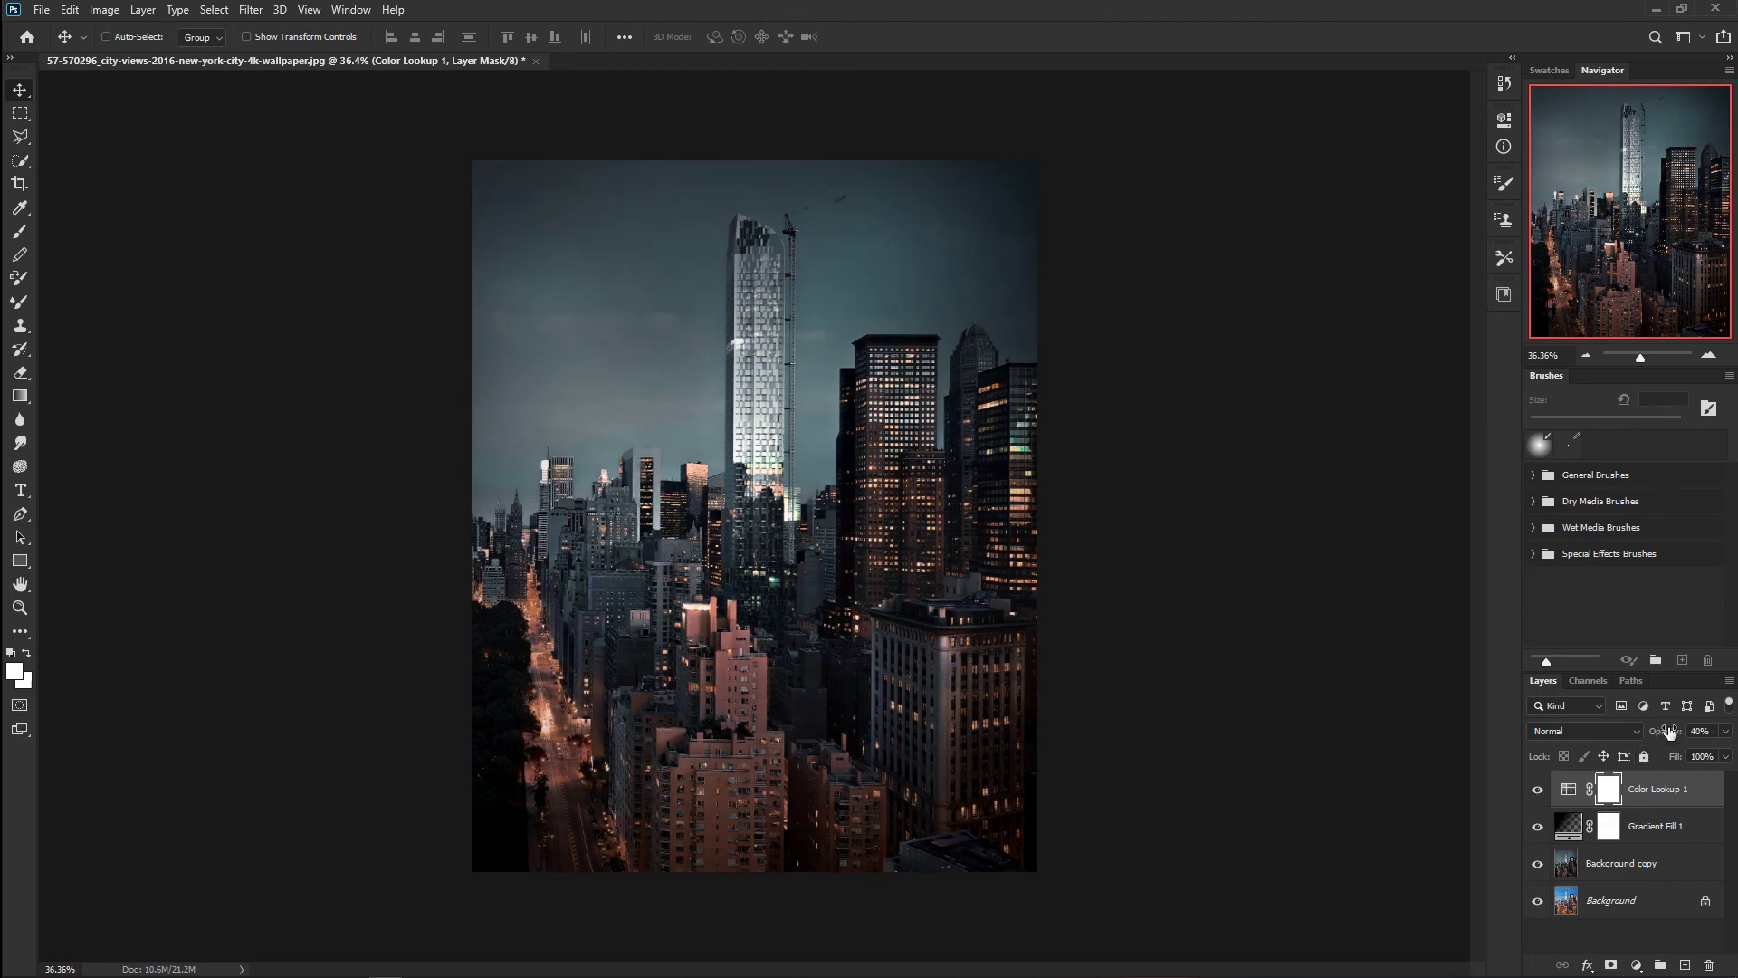